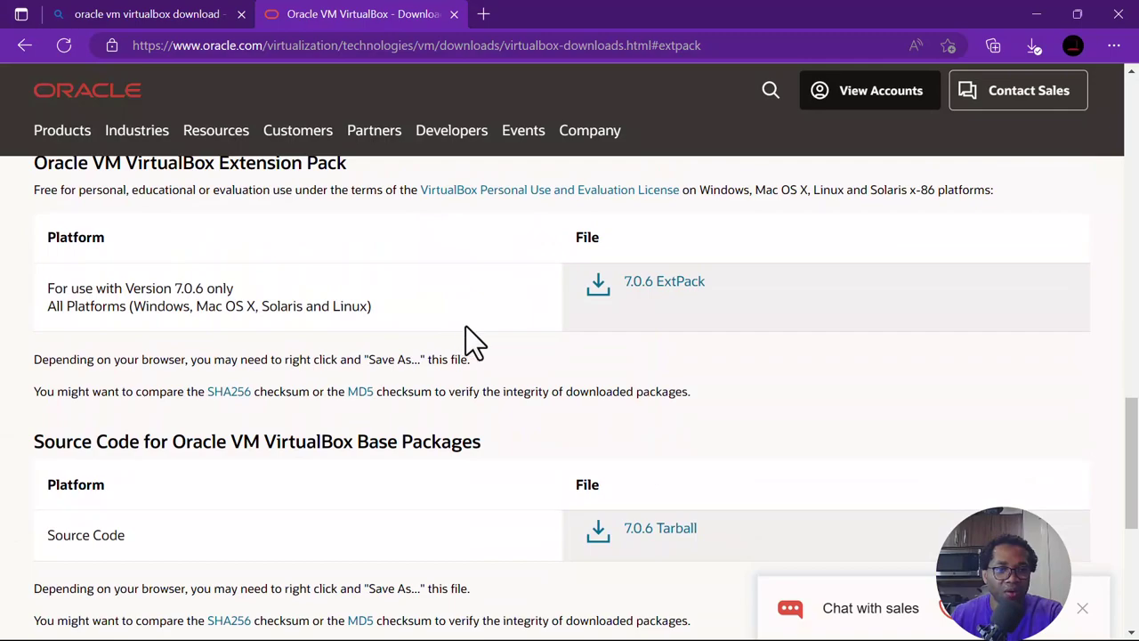
- Download the VirtualBox 7.0.6 ExtPack for all platforms from the Oracle download page
left_click(664, 281)
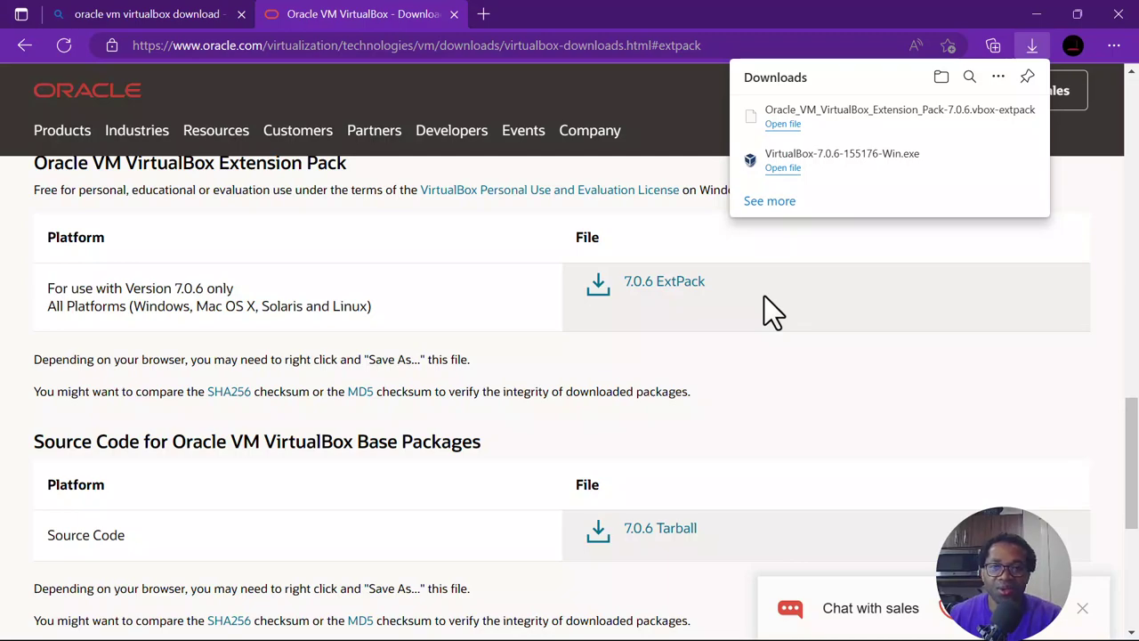
left_click(788, 169)
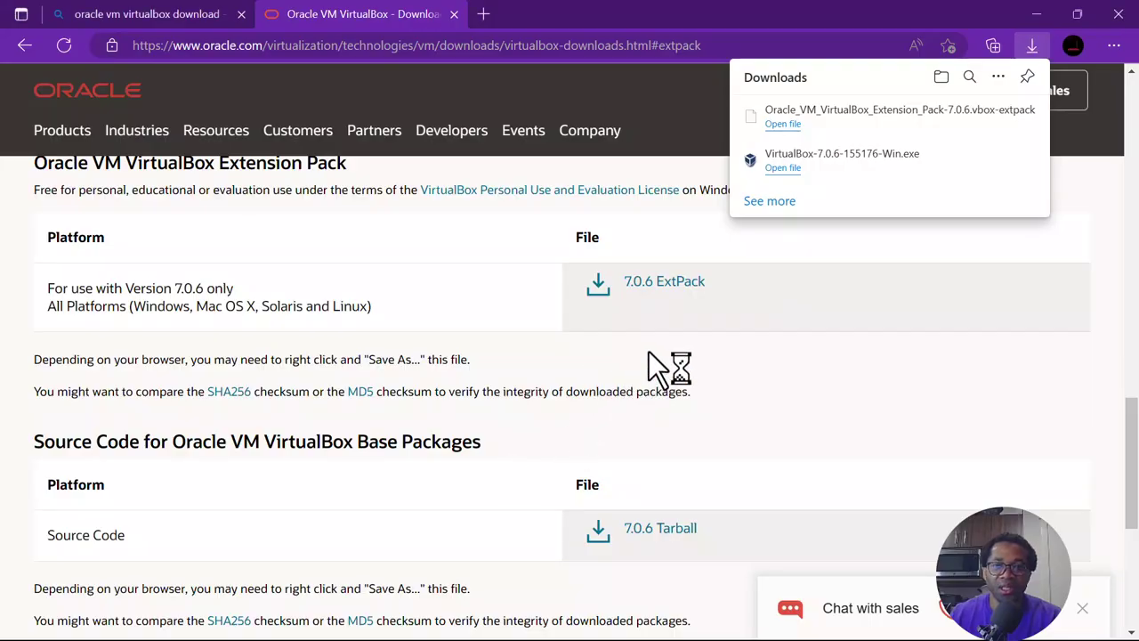
left_click(1036, 14)
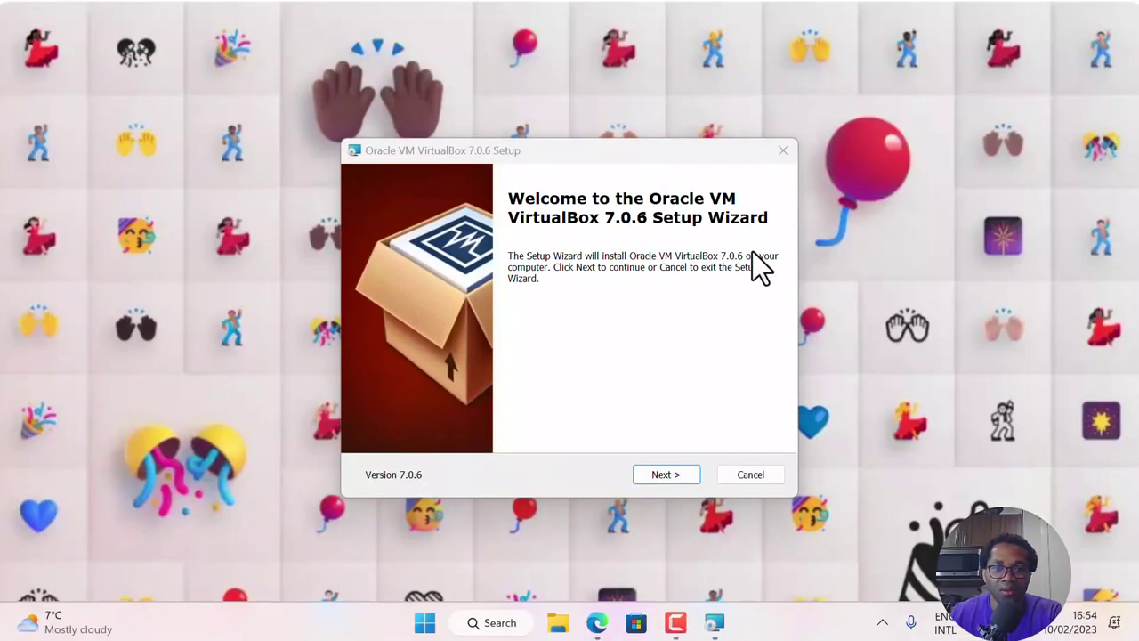
left_click(681, 474)
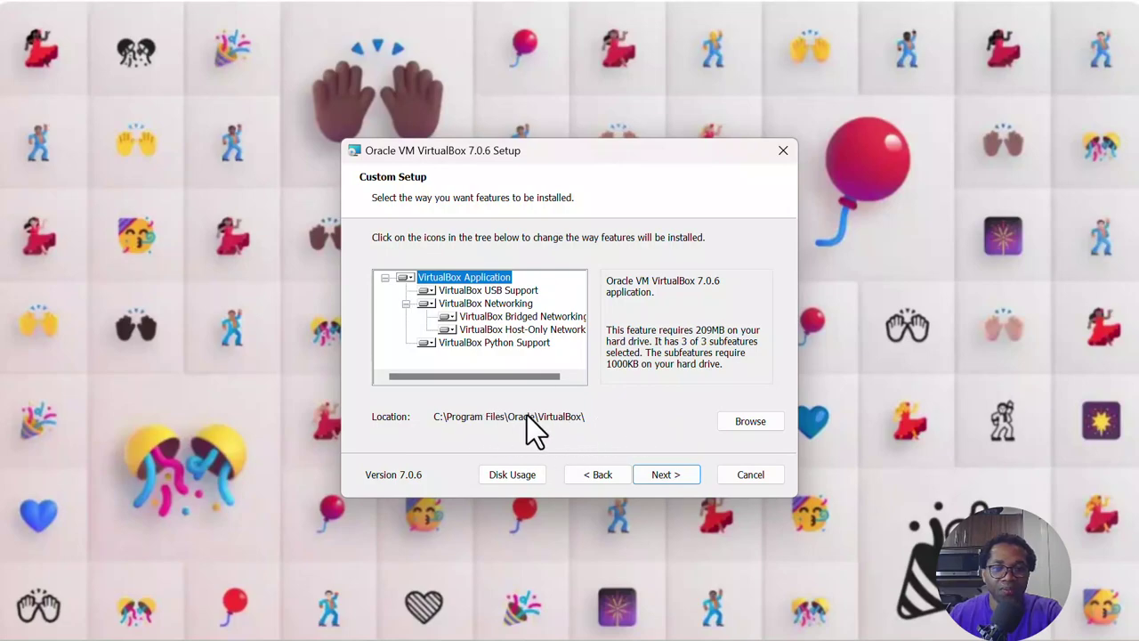
left_click(668, 476)
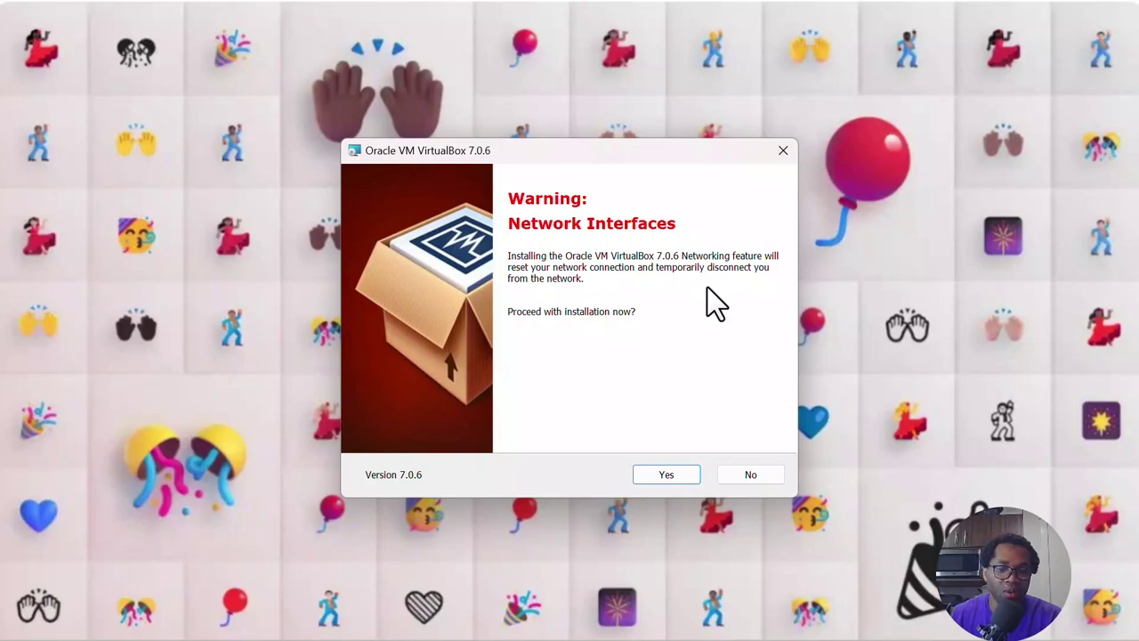
left_click(670, 476)
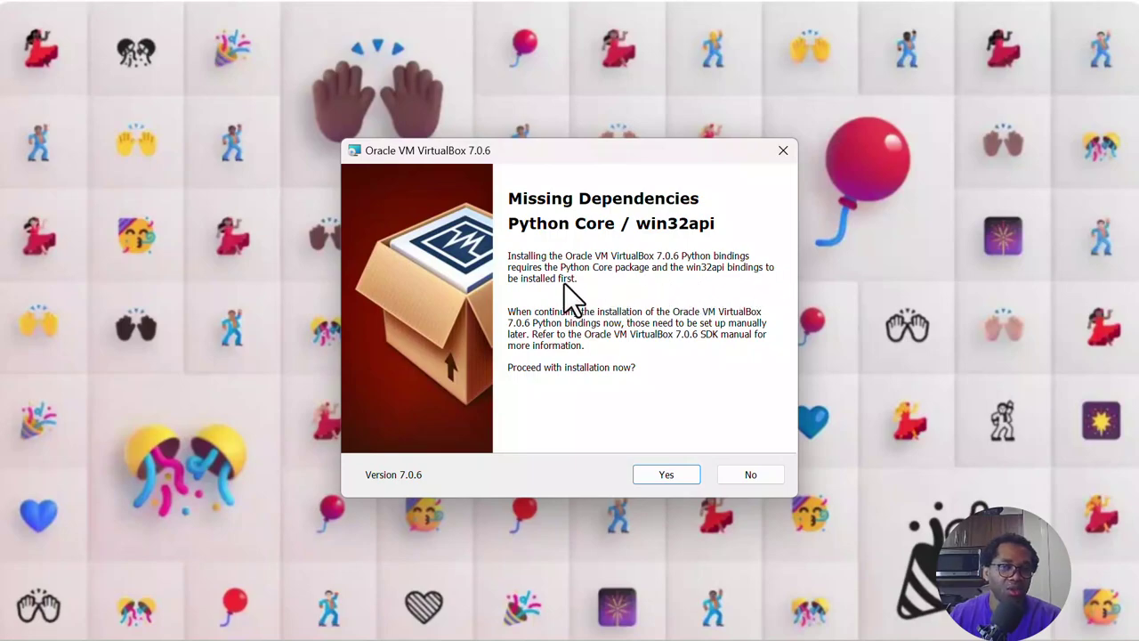
left_click(758, 474)
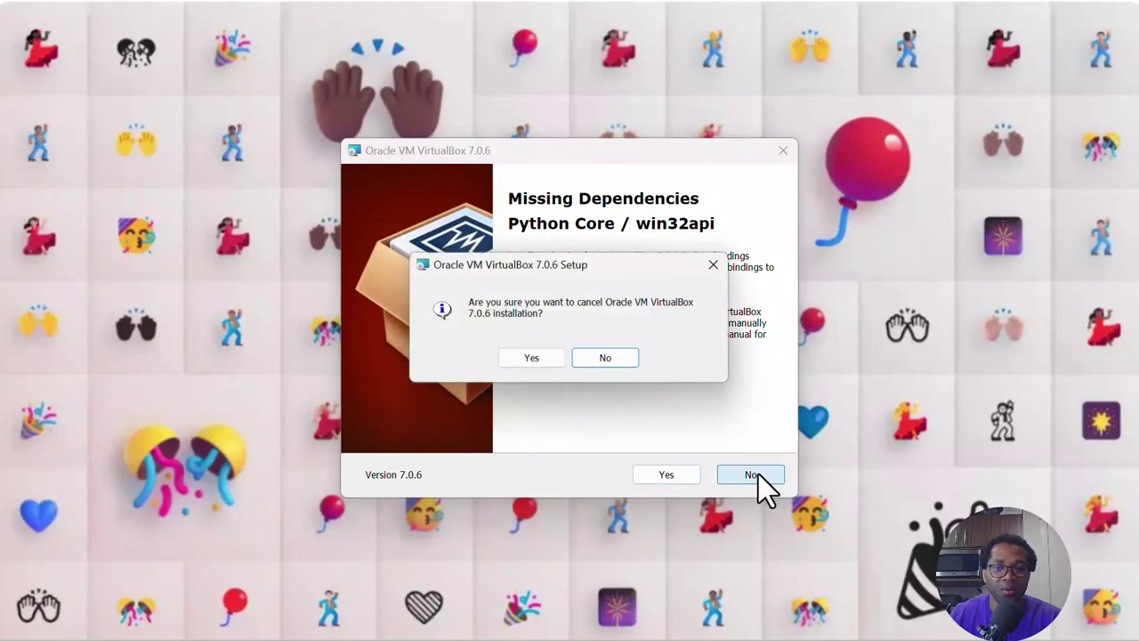
left_click(540, 366)
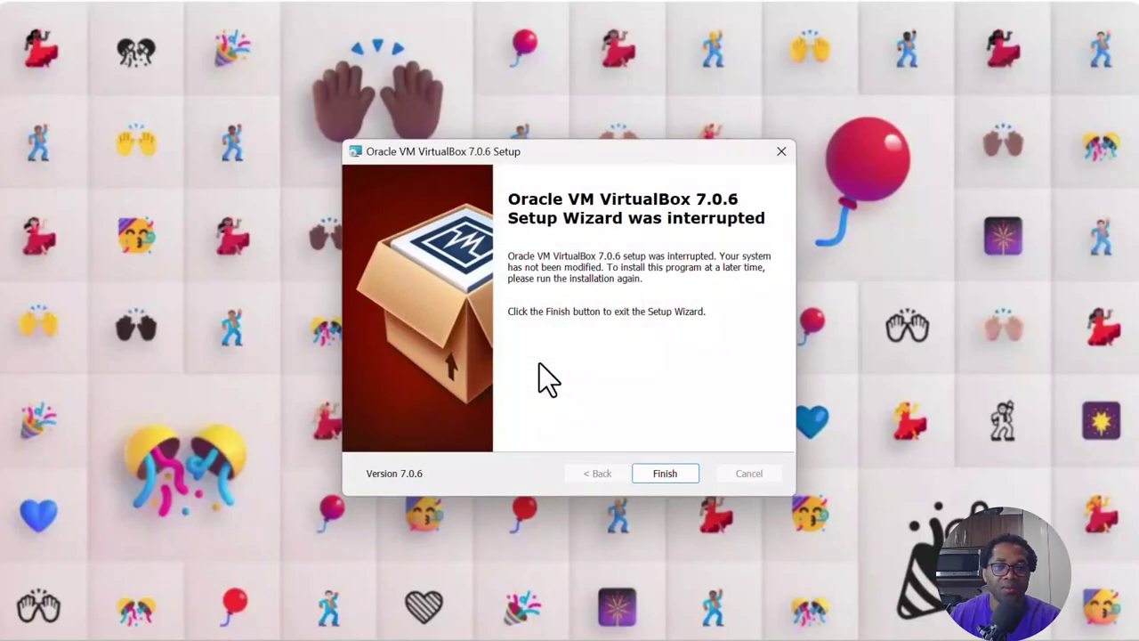
left_click(683, 471)
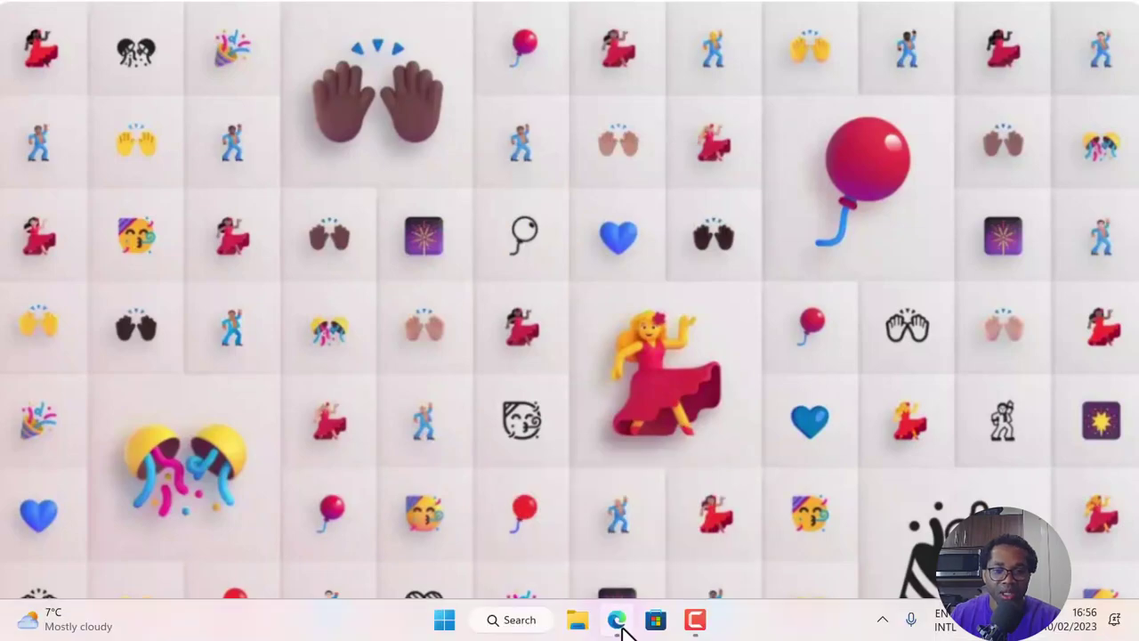
left_click(619, 625)
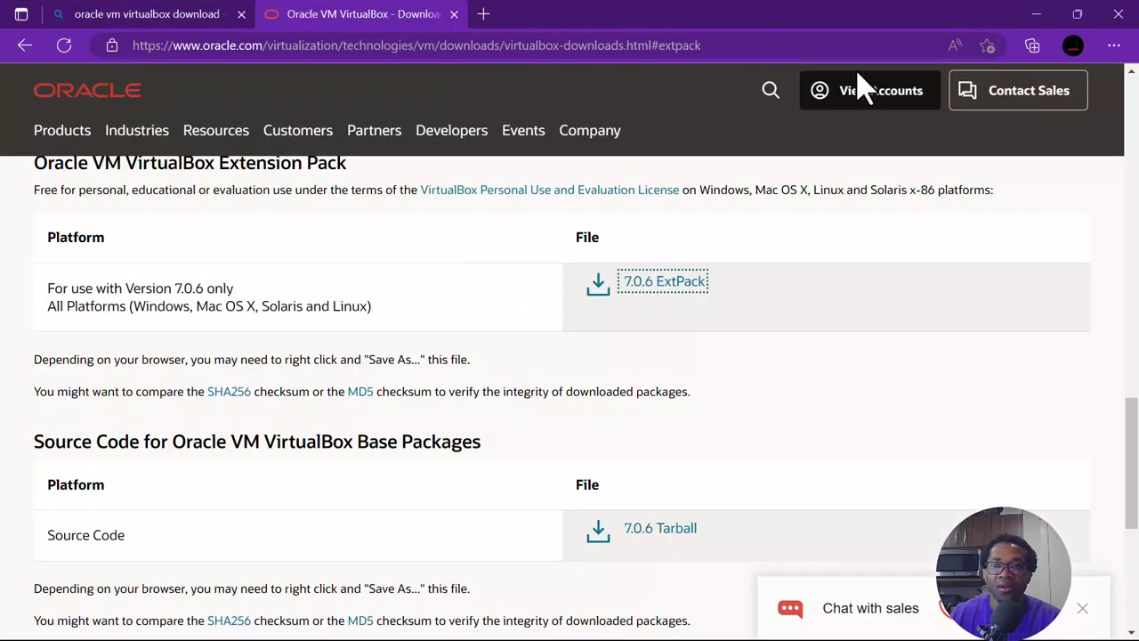
left_click(1032, 15)
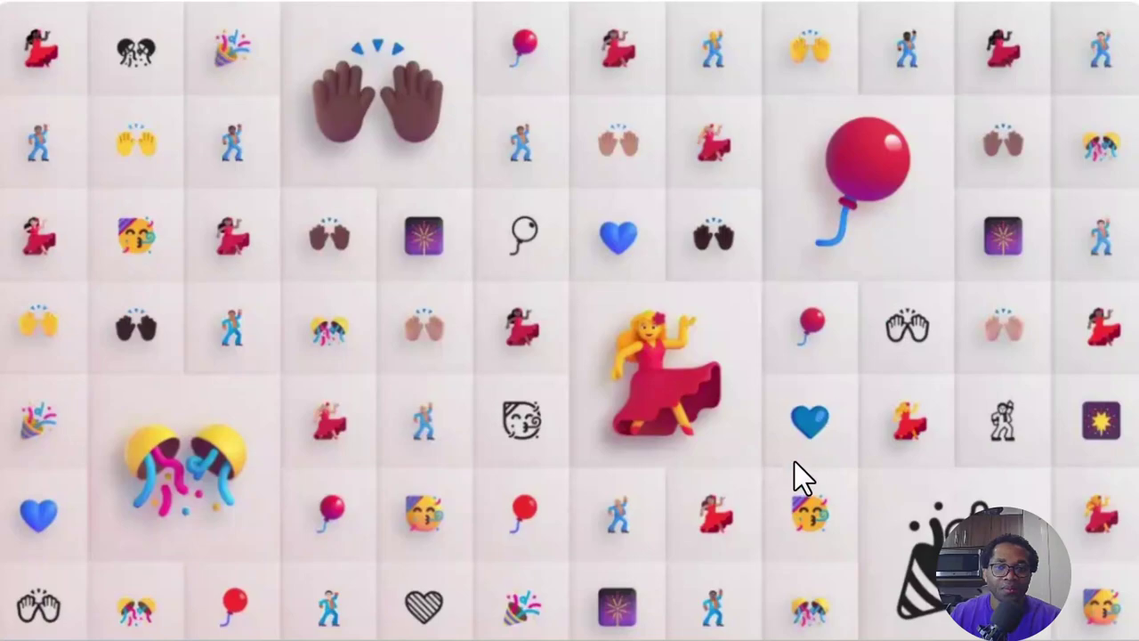
- Find Command Prompt with a Windows search for cmd and run it as administrator
left_click(500, 627)
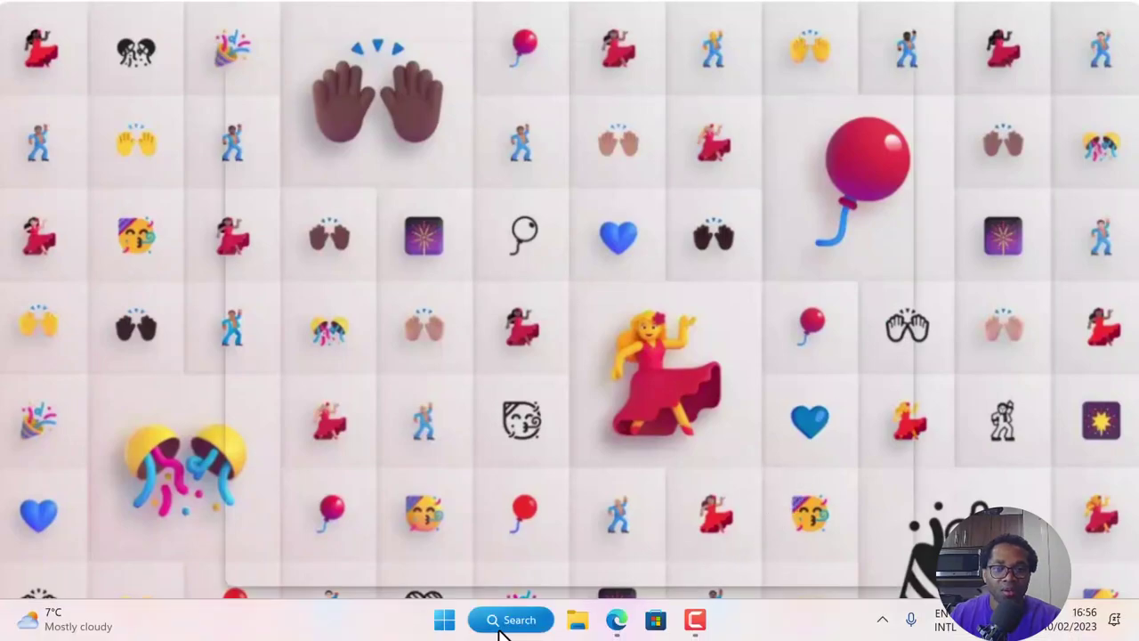
type("cmd")
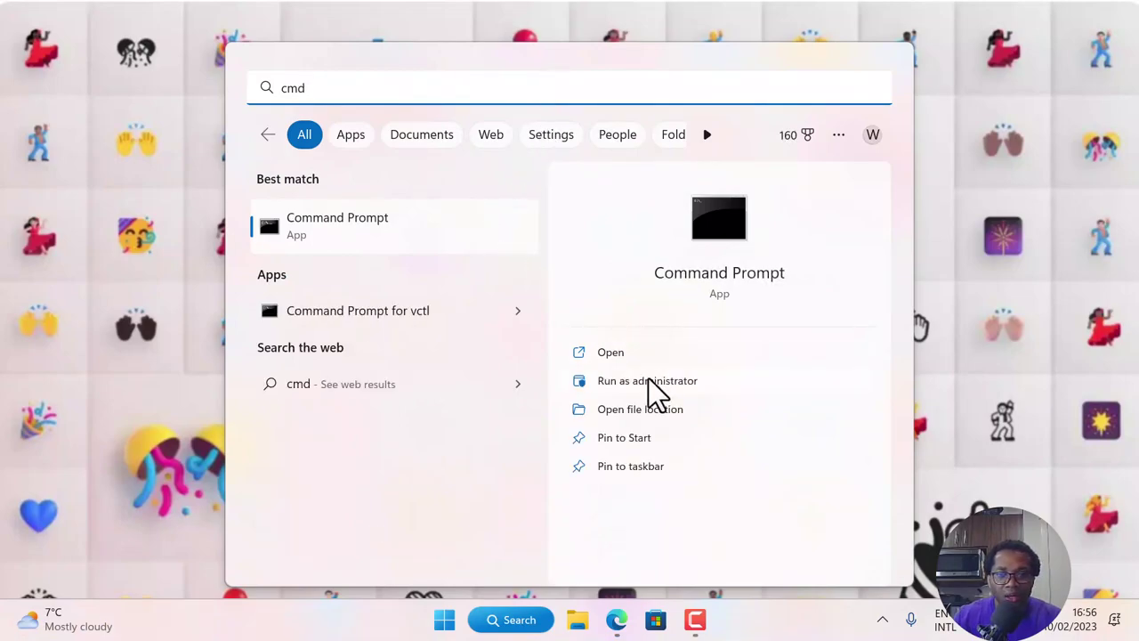
left_click(648, 380)
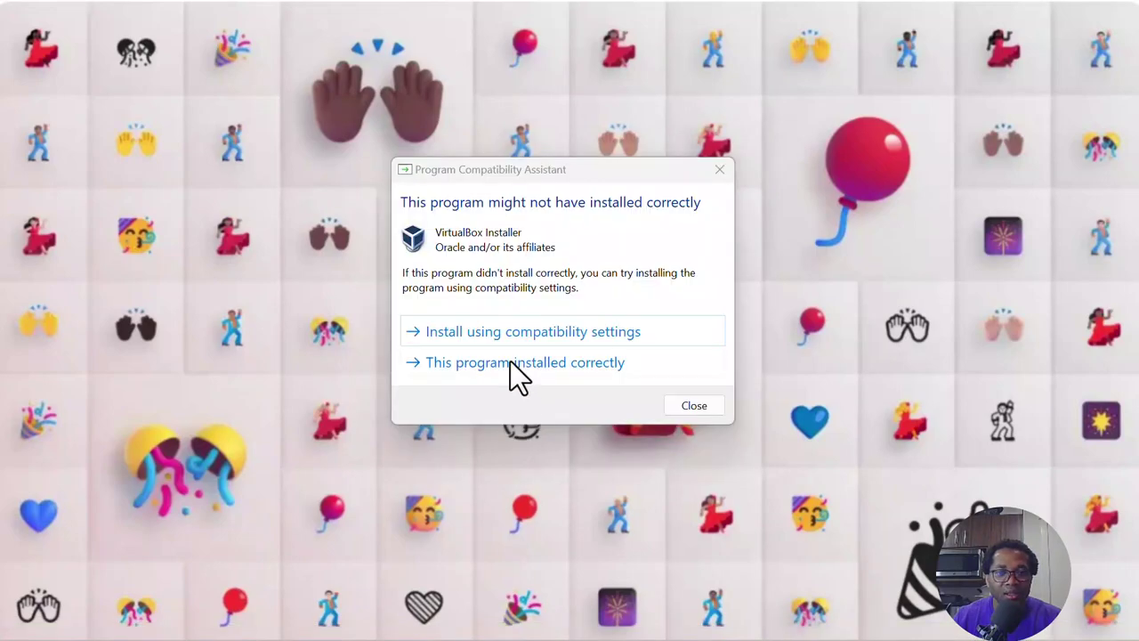
left_click(510, 361)
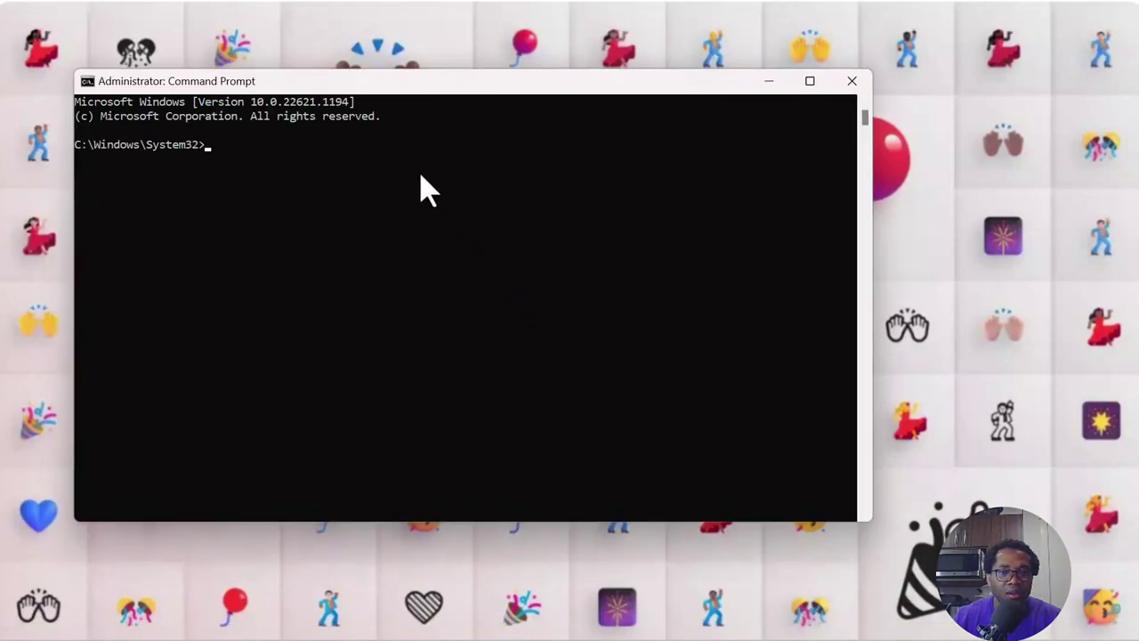
- Check the installed Python version with python --version, and close Command Prompt and the Program Compatibility Assistant
type("py")
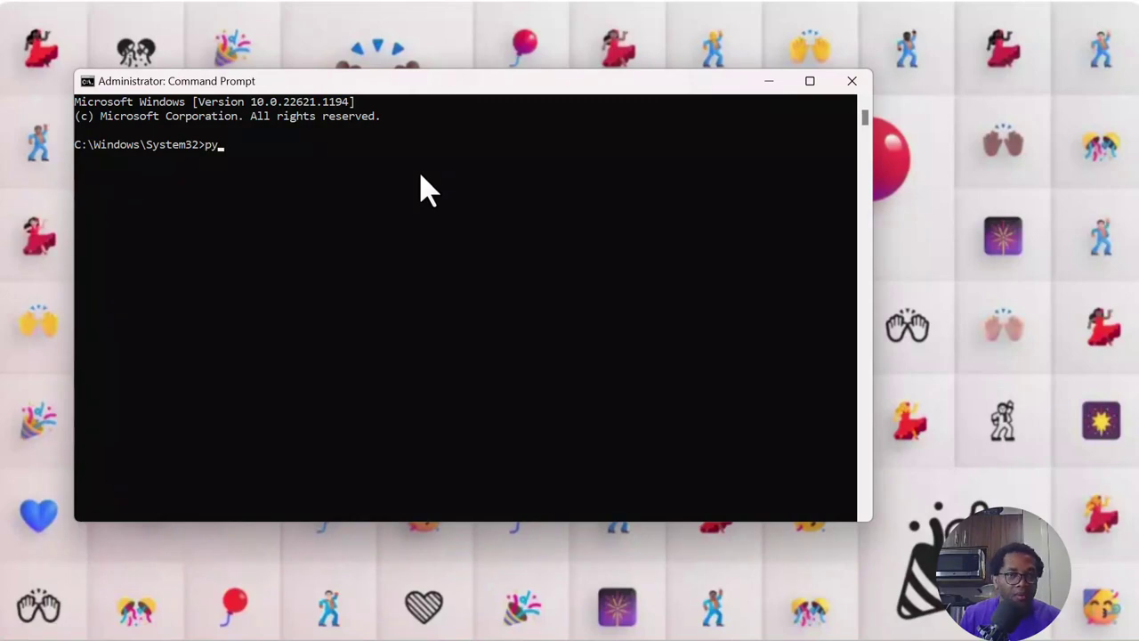
type("thon")
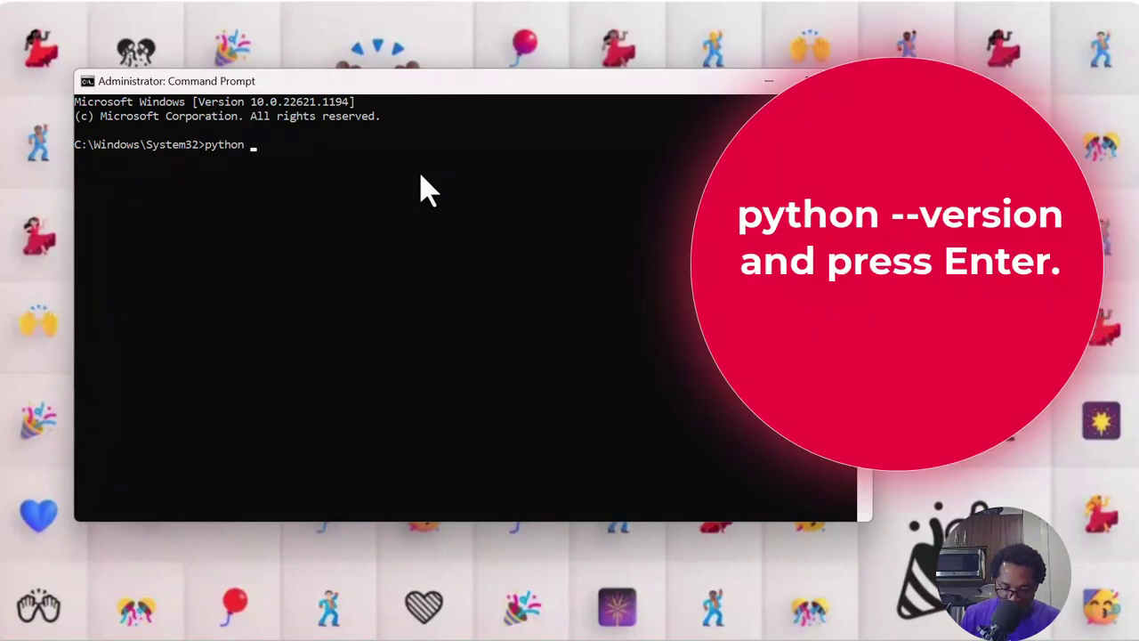
type(" --version")
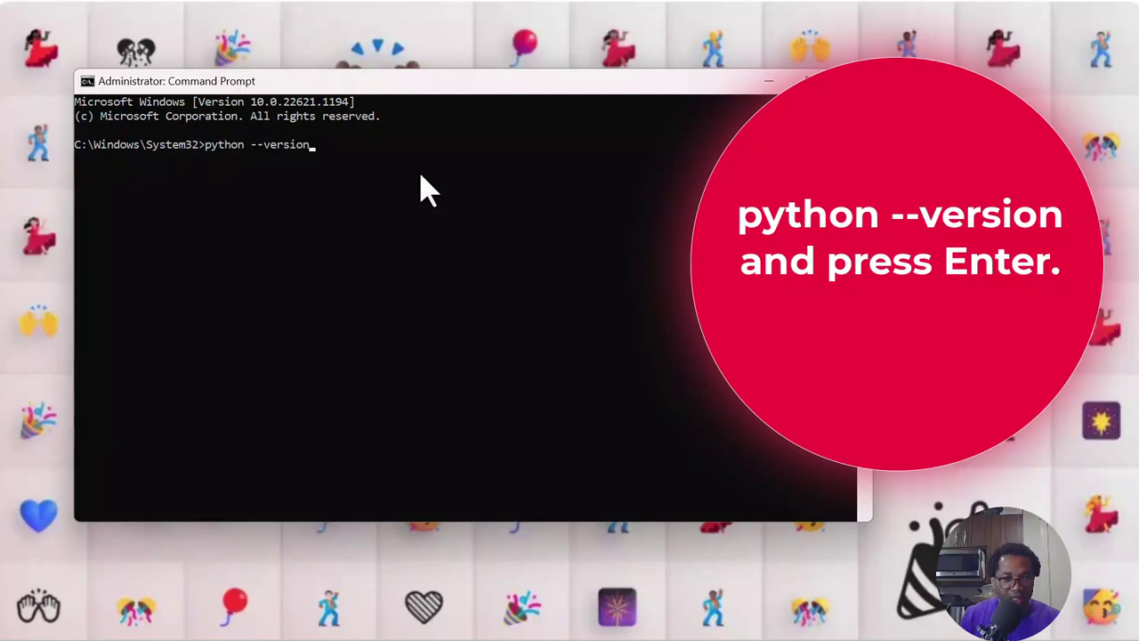
key("Return")
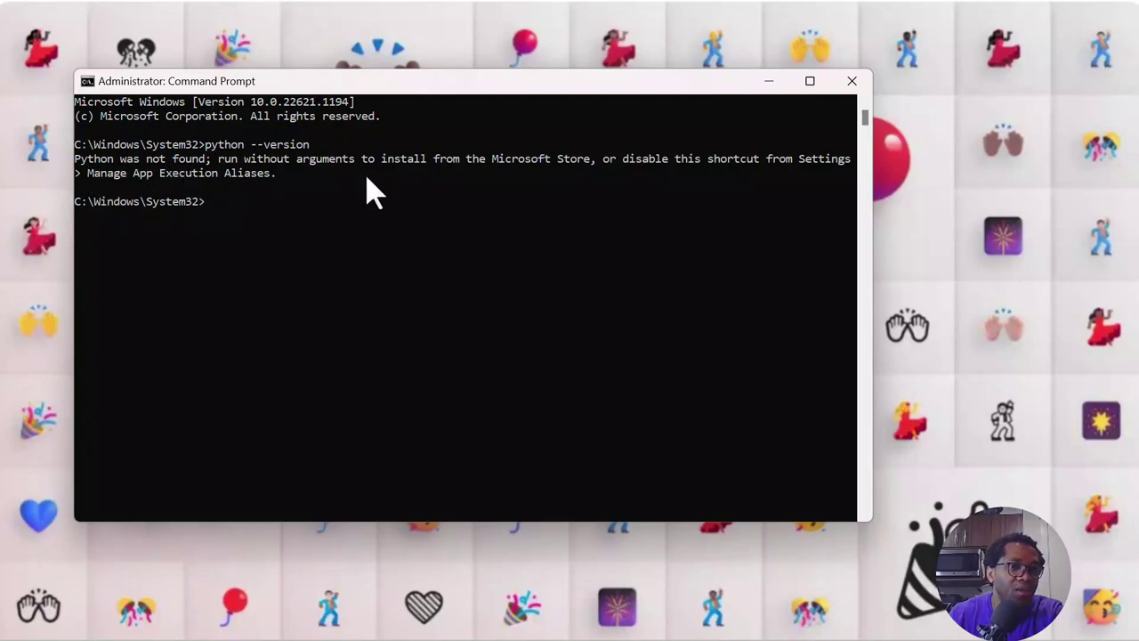
left_click(853, 82)
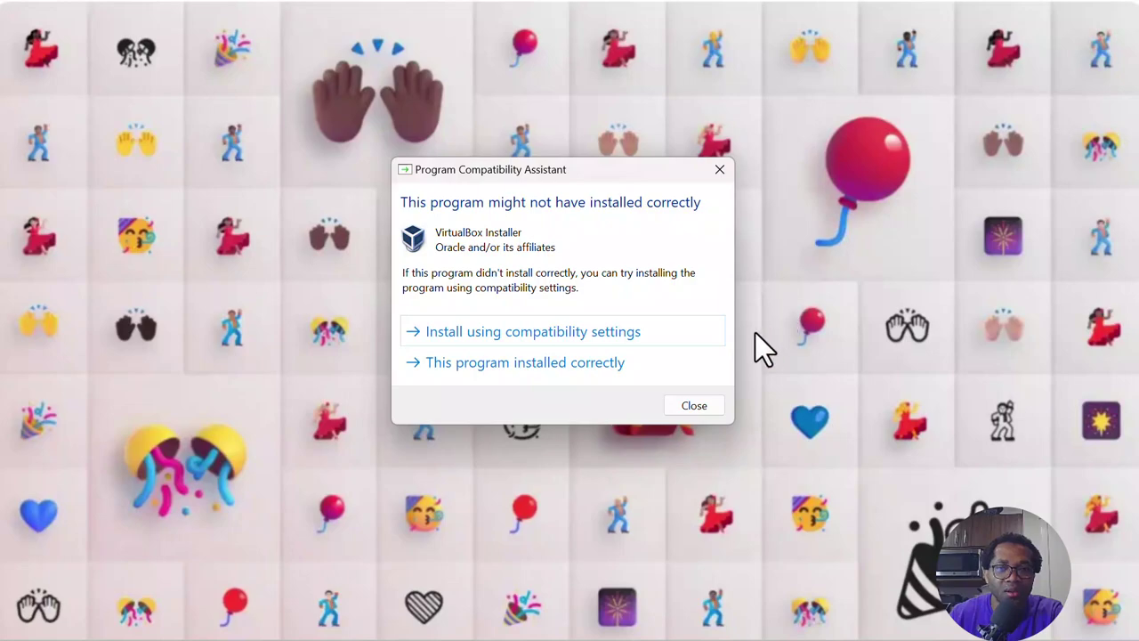
left_click(719, 171)
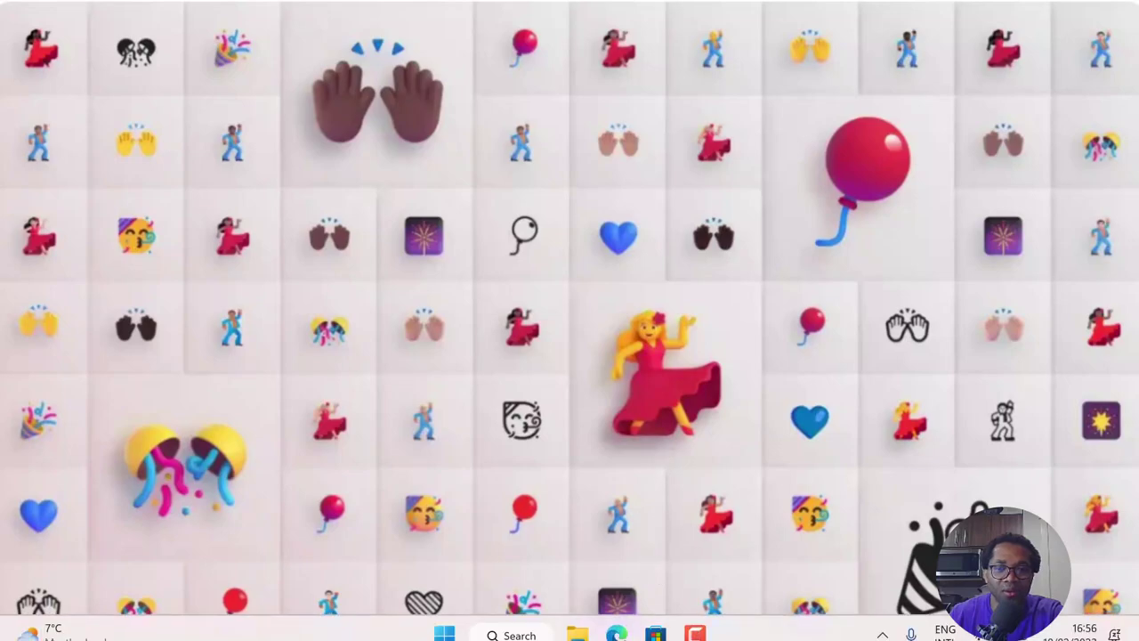
- Switch to Microsoft Edge and search the web for python download in a new tab
left_click(617, 621)
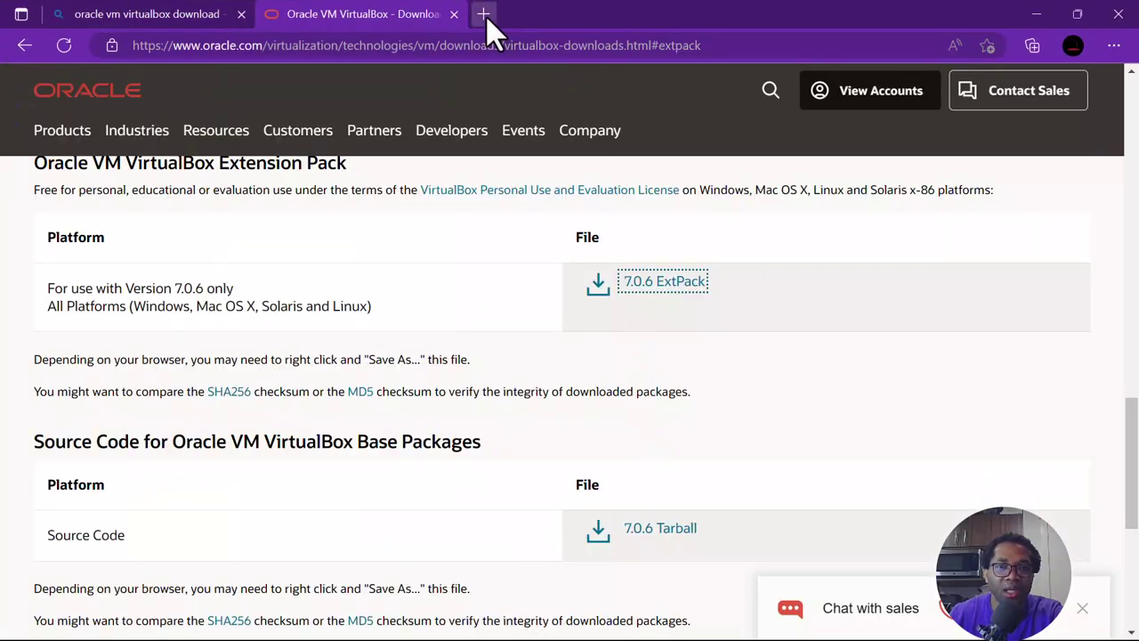
left_click(484, 14)
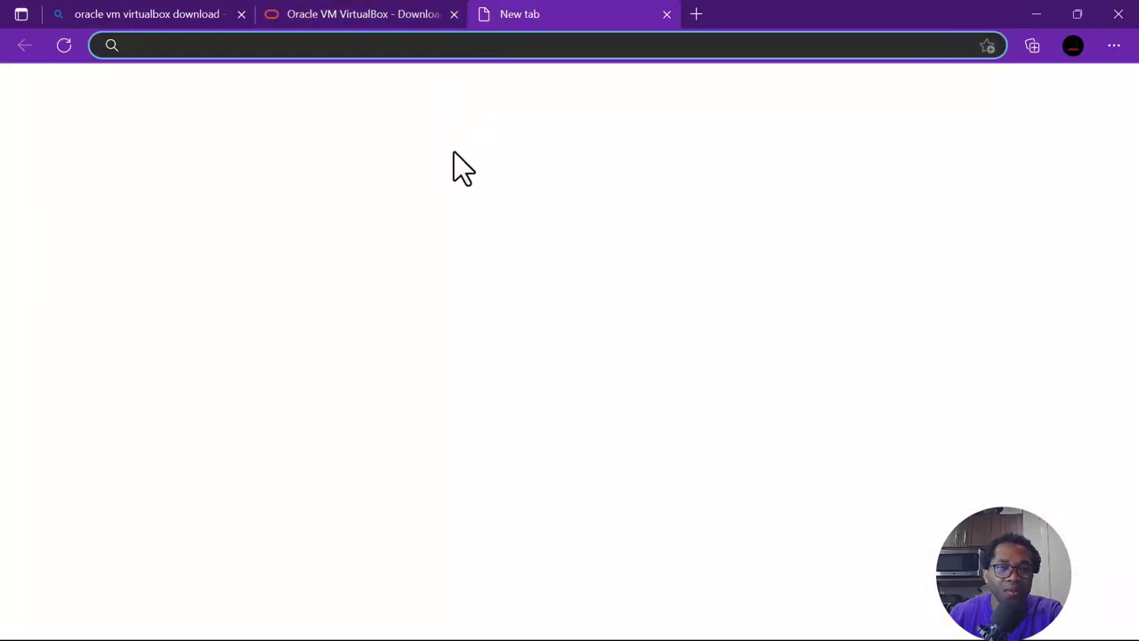
left_click(427, 367)
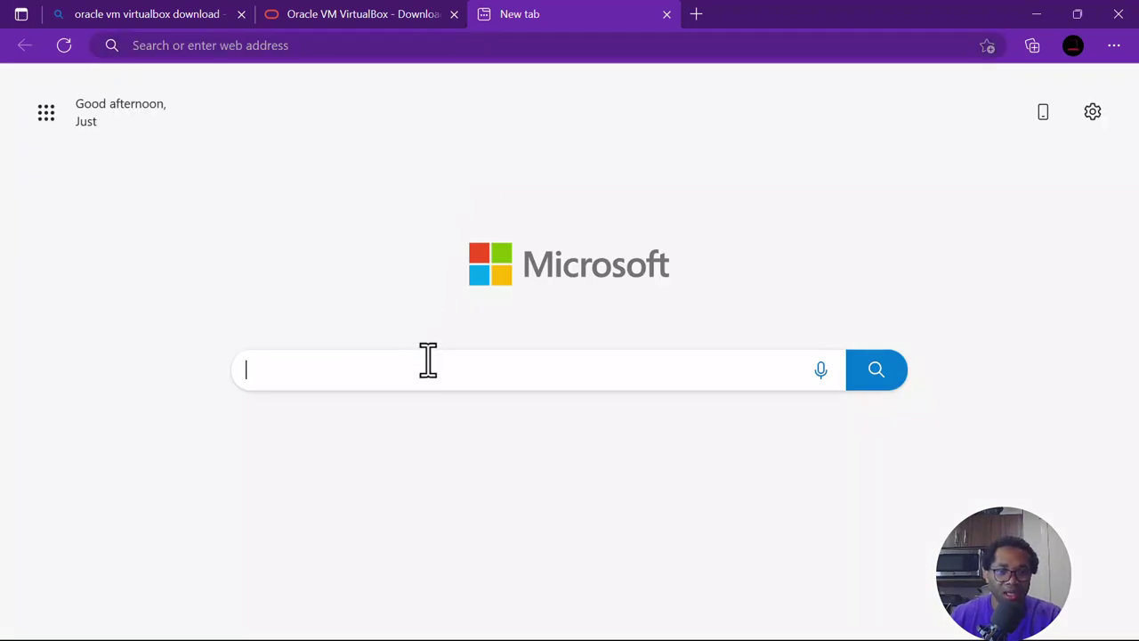
type("python")
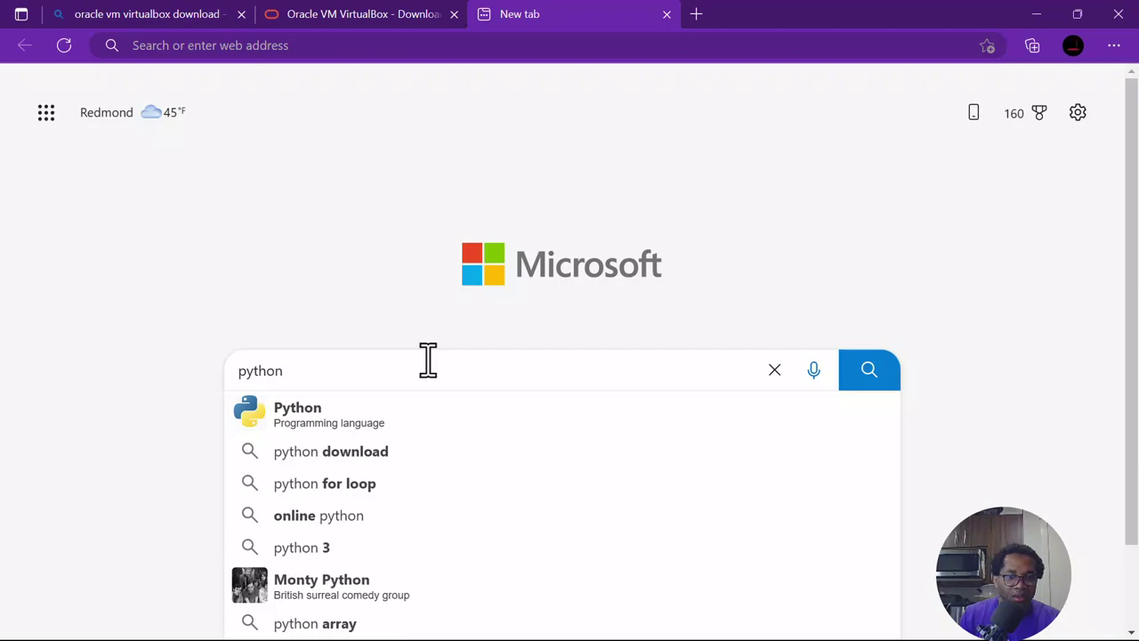
left_click(360, 454)
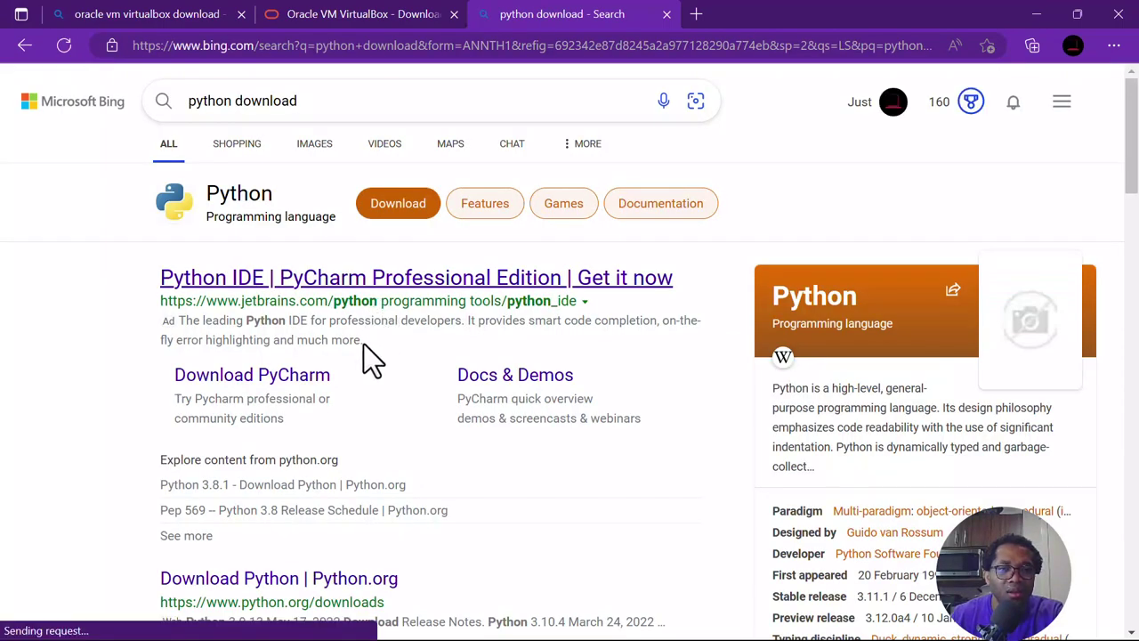
- Open the Python.org downloads page from the search results and download Python 3.11.2 for Windows
scroll(374, 347, "down", 3)
left_click(367, 326)
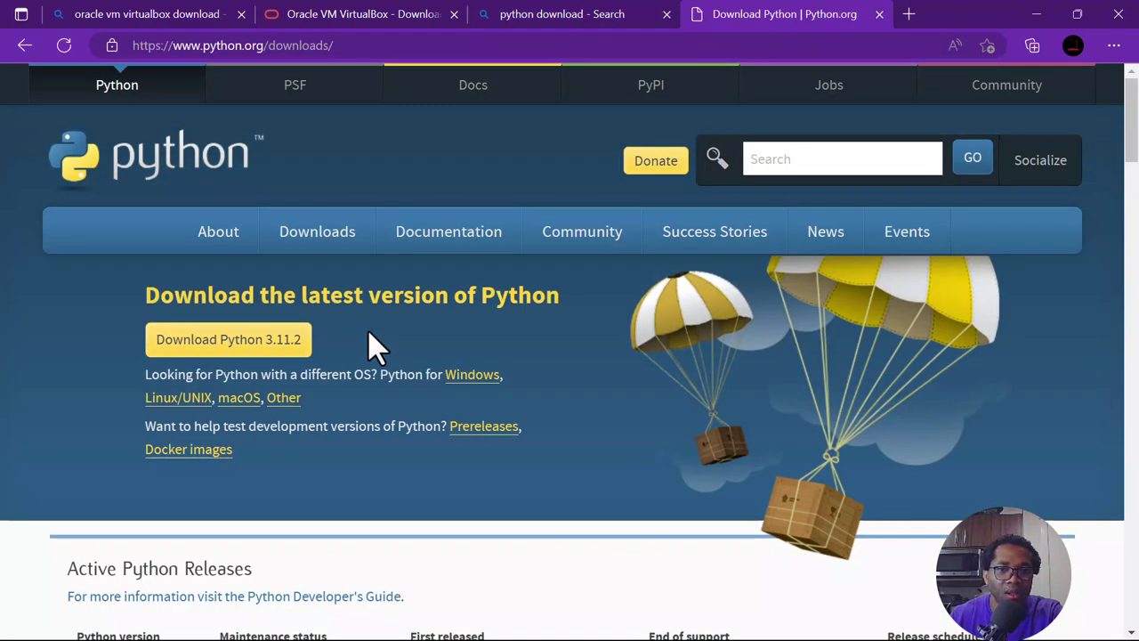
scroll(368, 332, "down", 1)
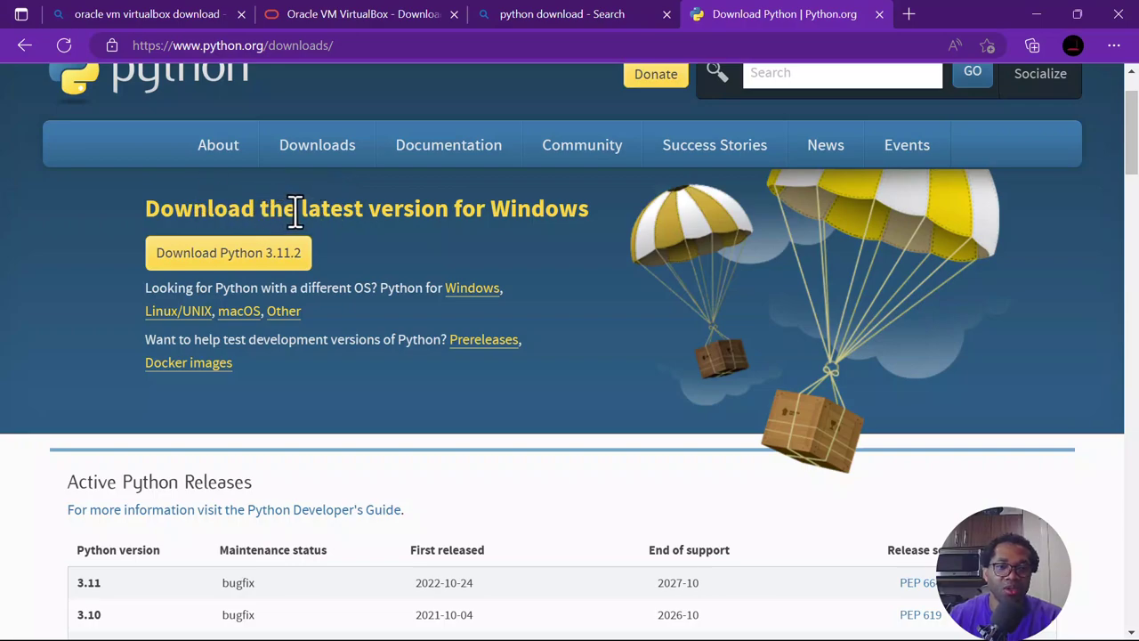
left_click(260, 259)
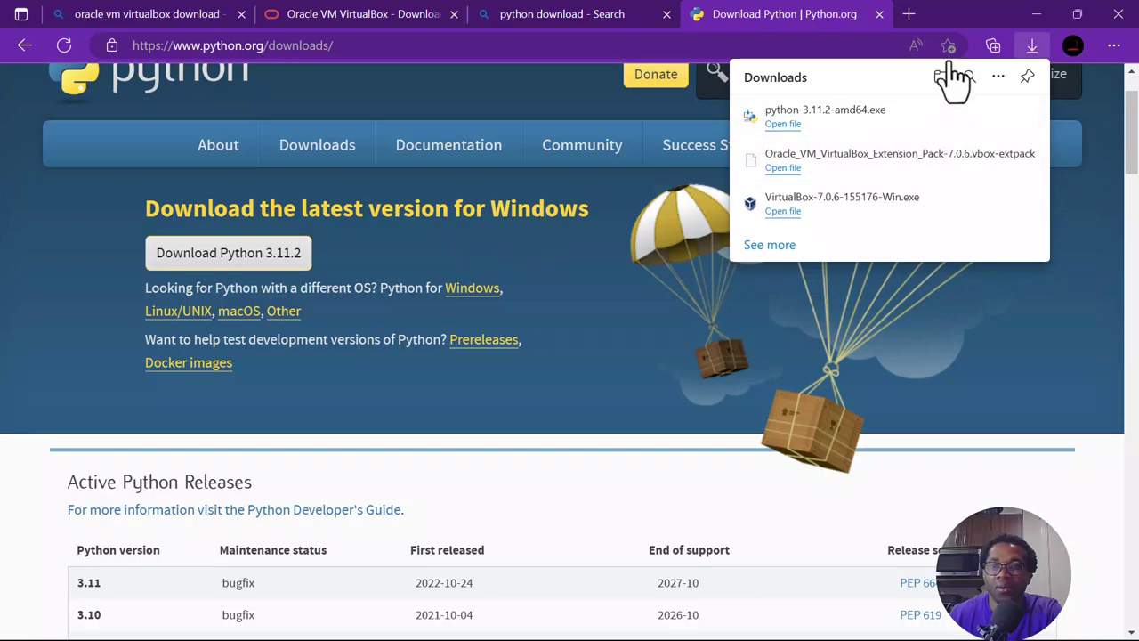
- Switch to File Explorer and run python-3.11.2-amd64.exe from the Downloads folder
left_click(1039, 15)
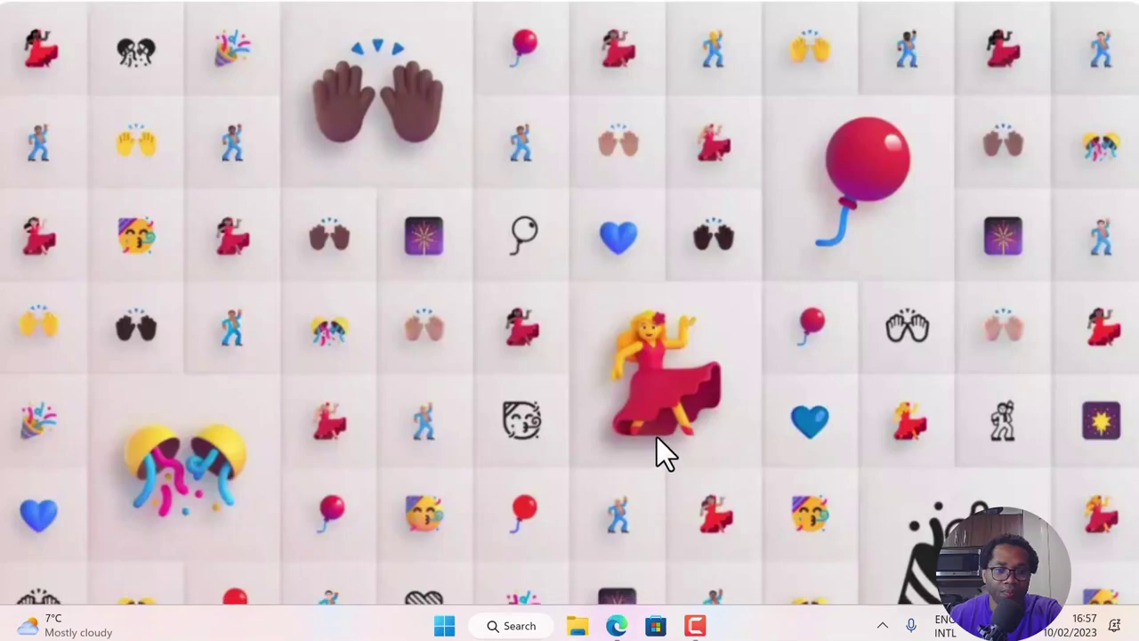
key("super+e")
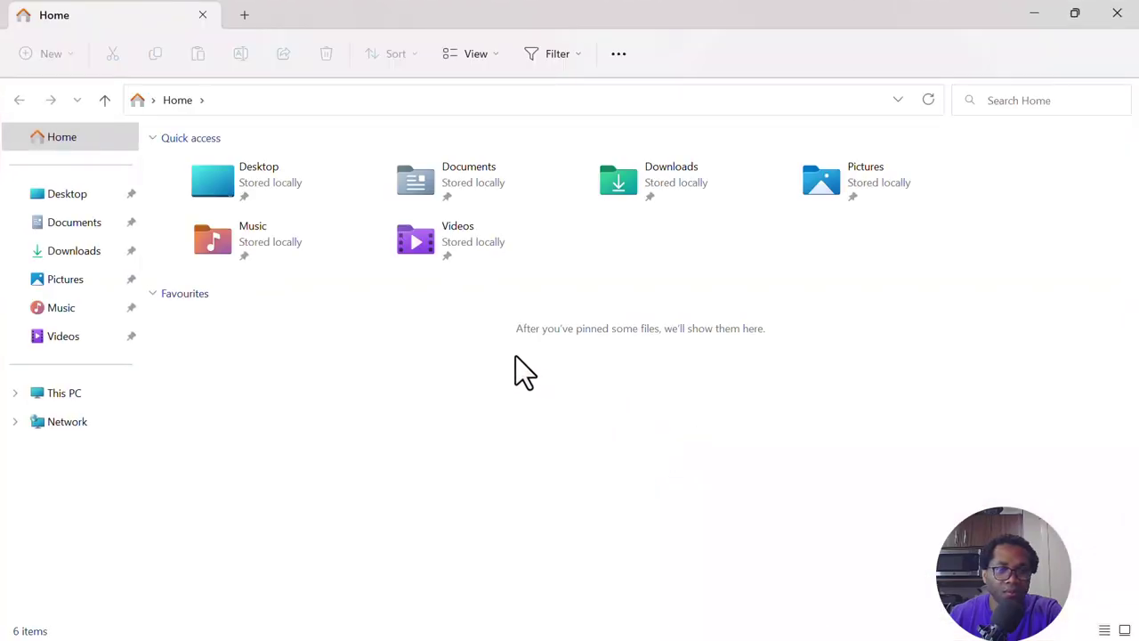
left_click(92, 260)
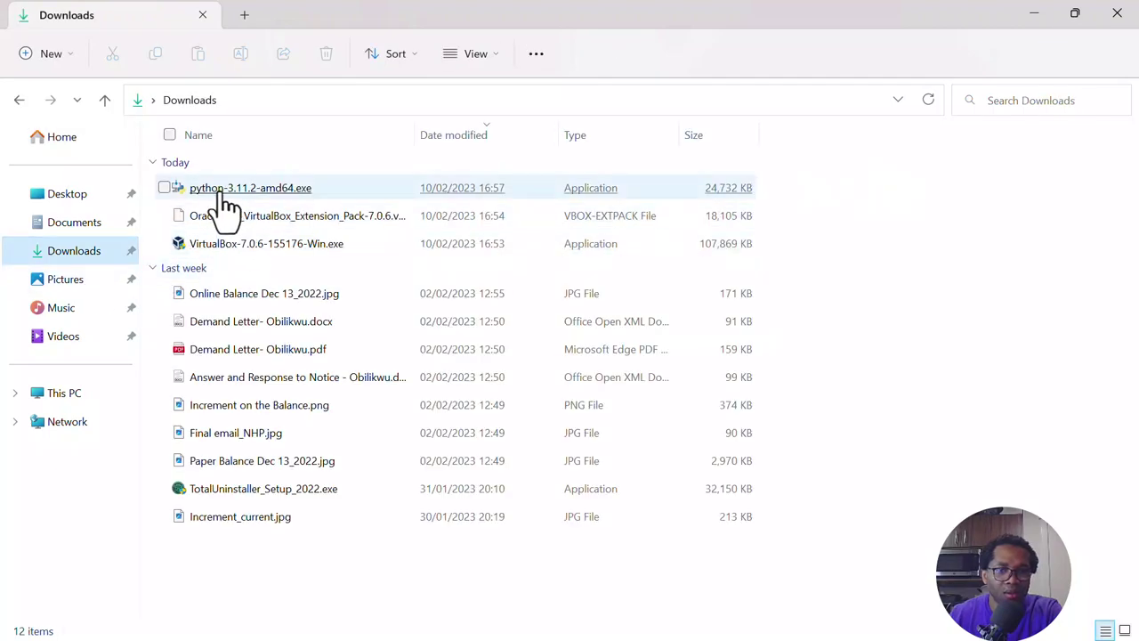
right_click(223, 195)
left_click(285, 281)
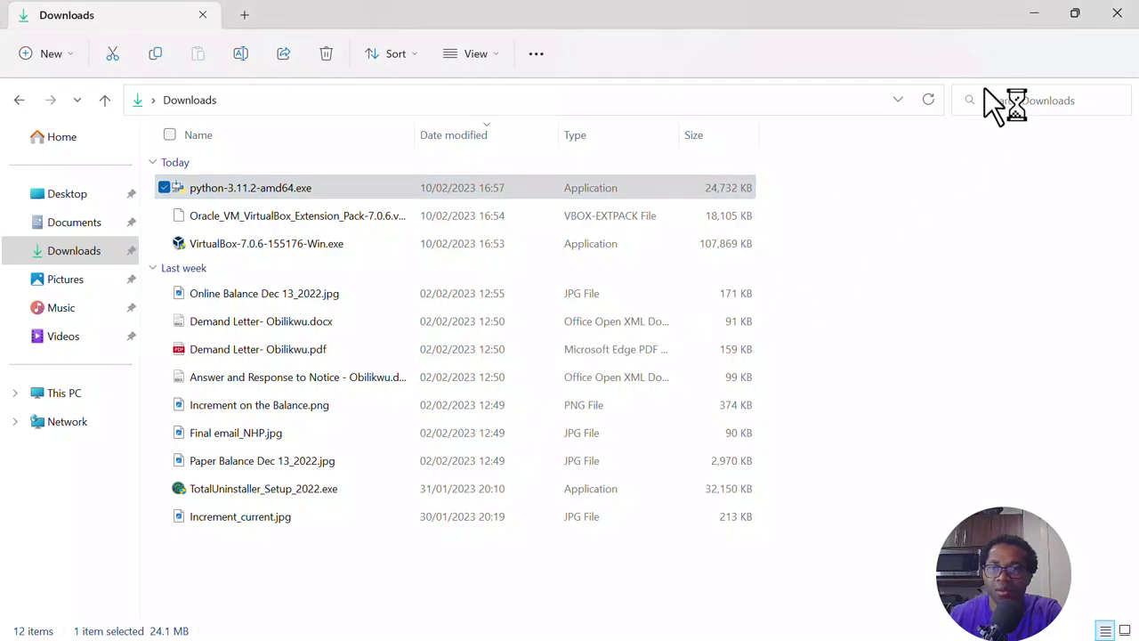
- Install Python 3.11.2 with default settings, using admin privileges for py.exe and adding python.exe to PATH
left_click(1041, 13)
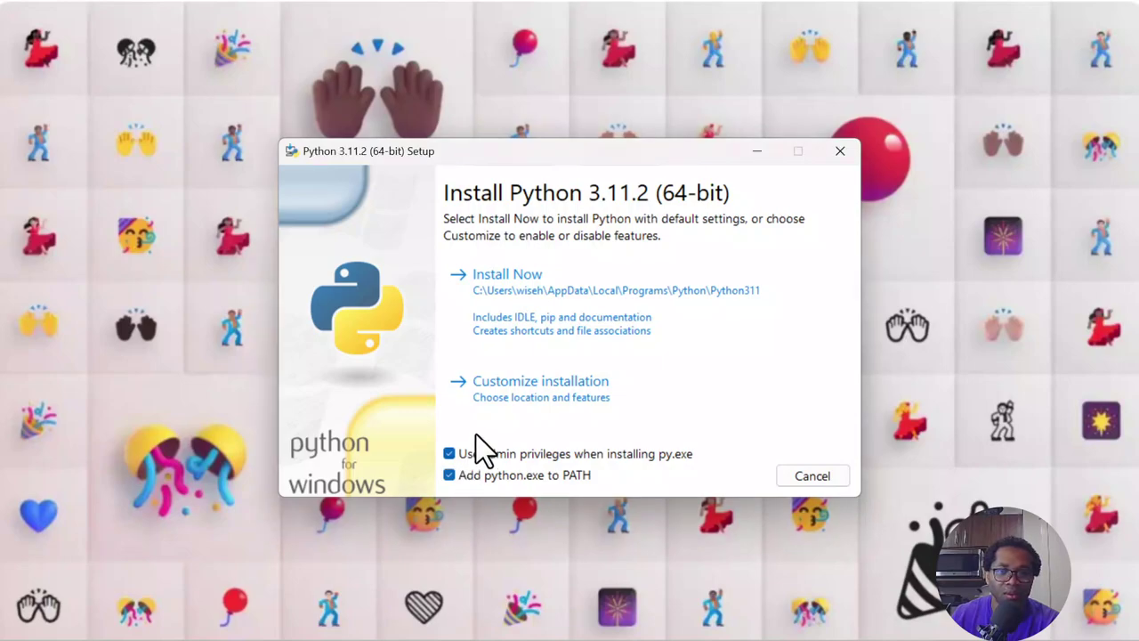
left_click(578, 286)
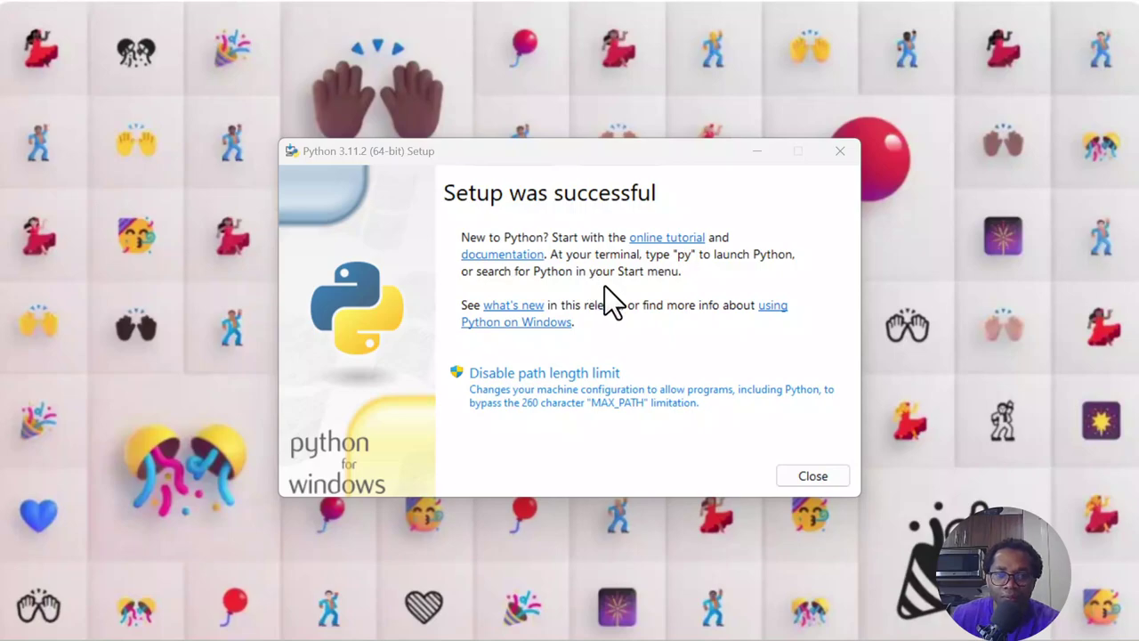
- Close the finished Python setup and open Command Prompt as administrator
left_click(820, 477)
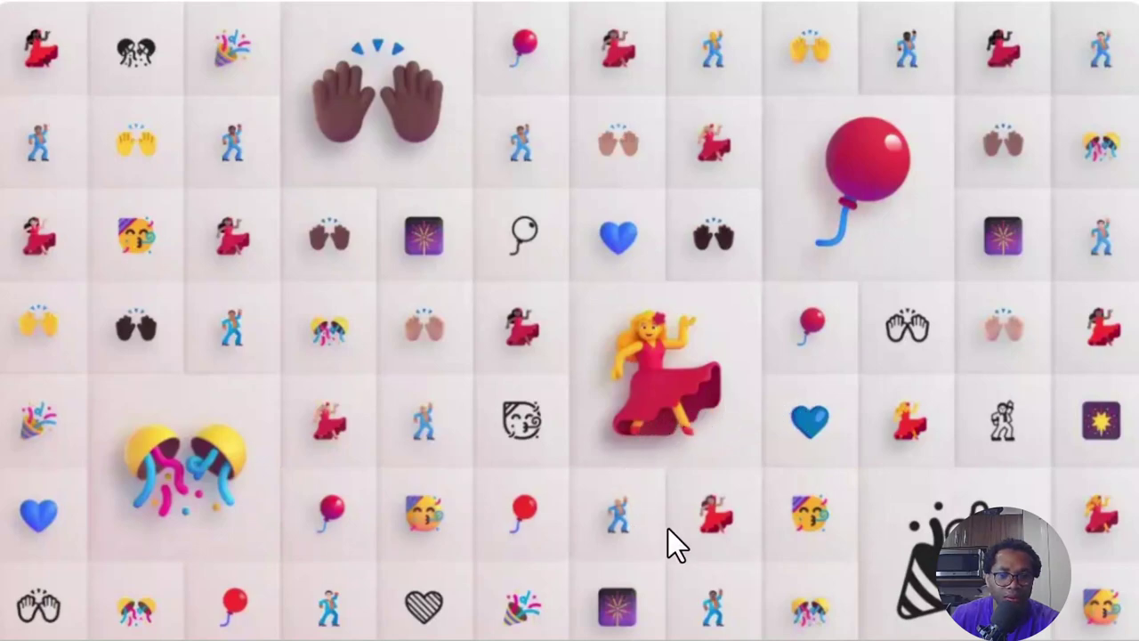
mouse_move(658, 634)
mouse_move(578, 619)
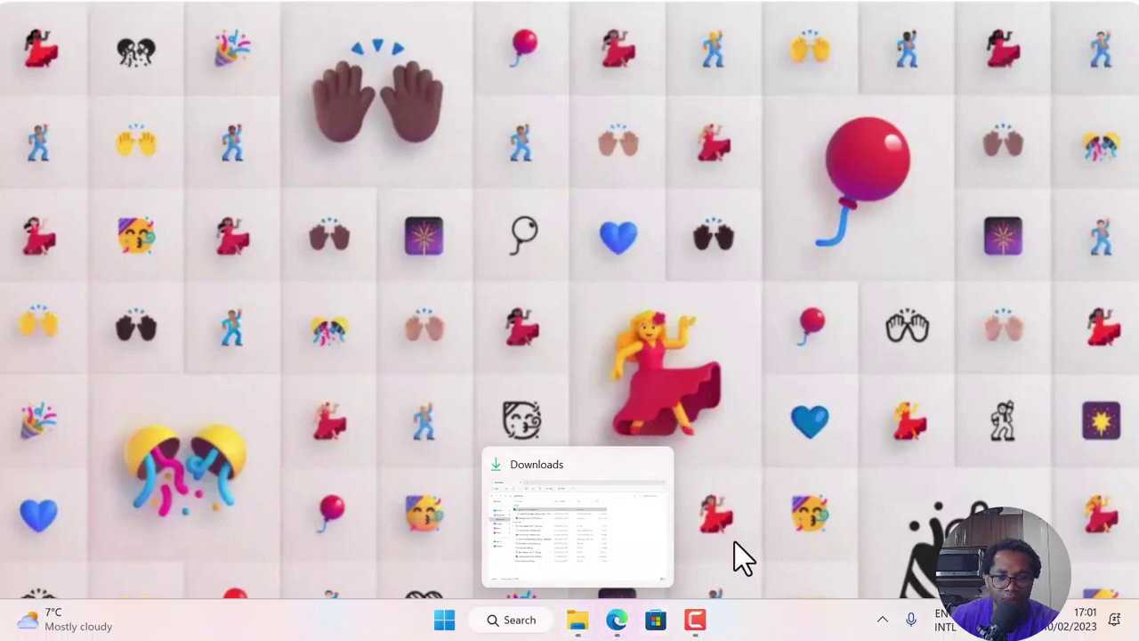
left_click(492, 623)
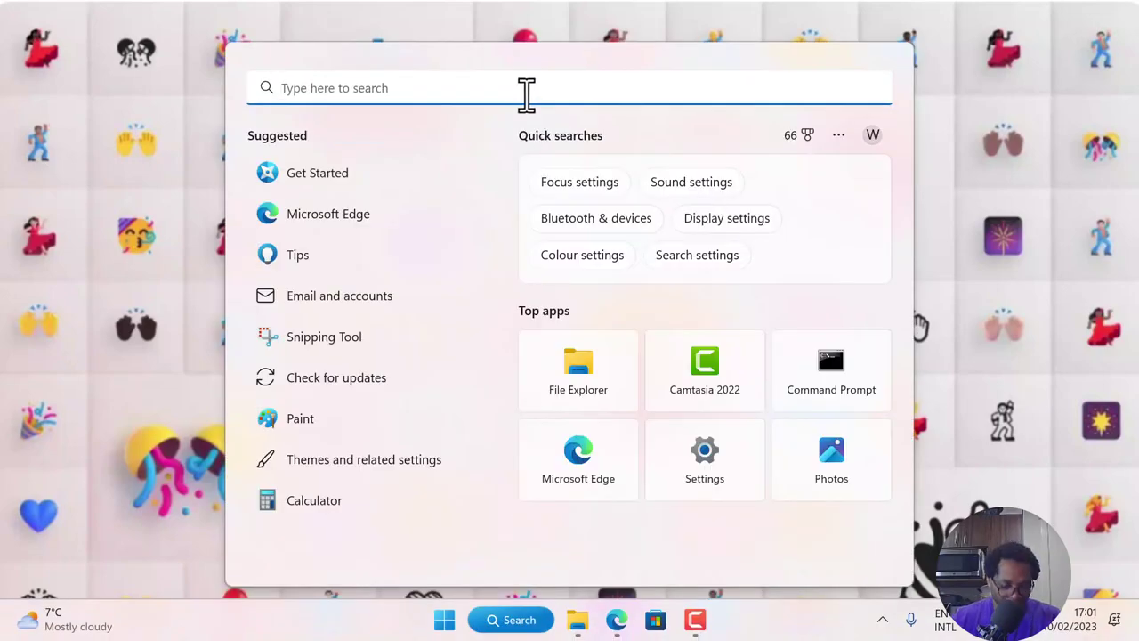
type("com")
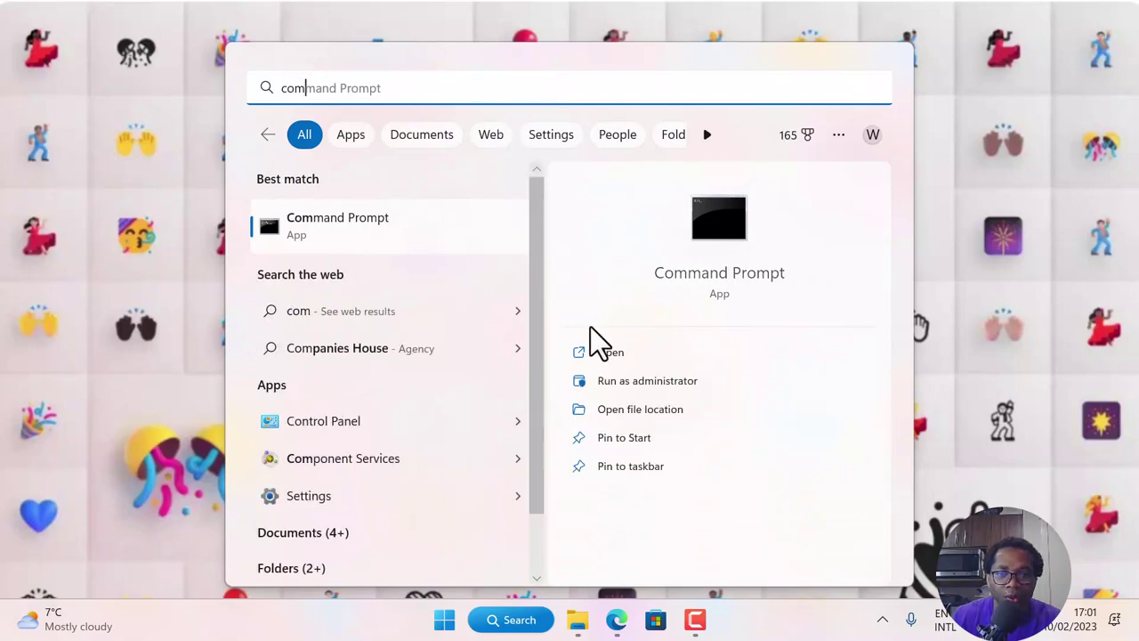
left_click(642, 381)
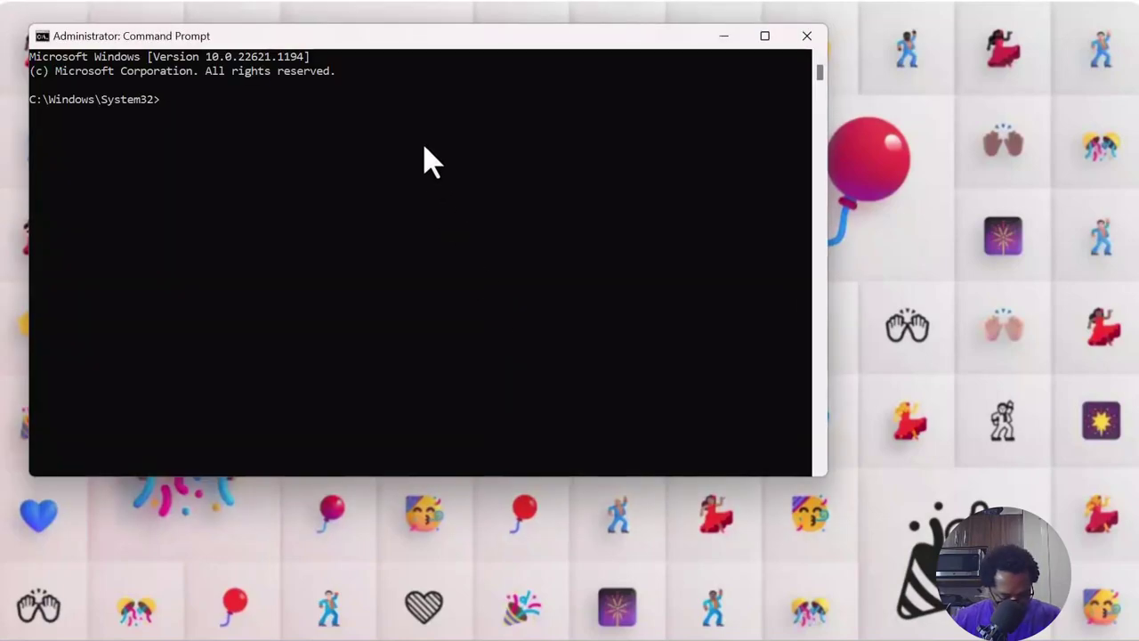
- Enlarge the console text and check the installed Python version with python --version
scroll(431, 160, "up", 5, "ctrl")
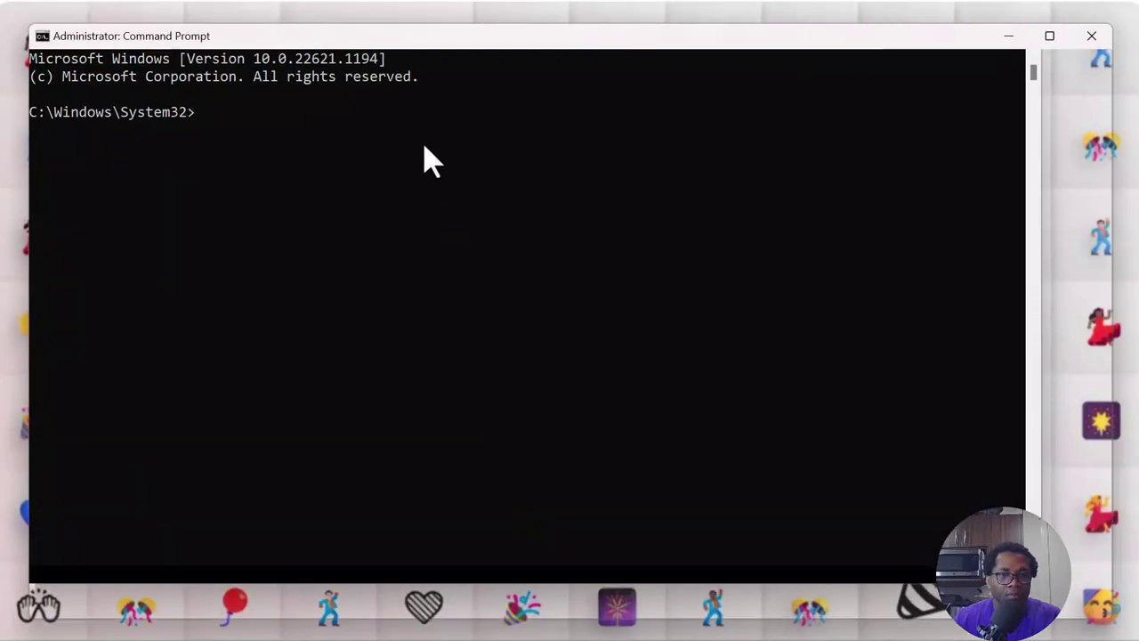
scroll(432, 160, "up", 6, "ctrl")
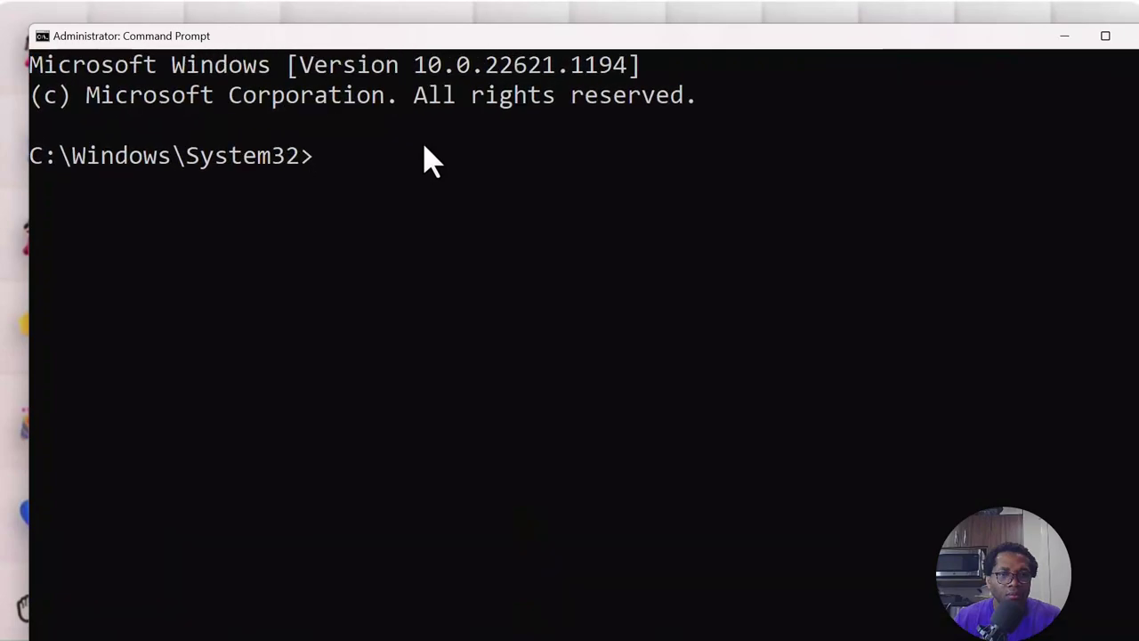
scroll(424, 149, "up", 1, "ctrl")
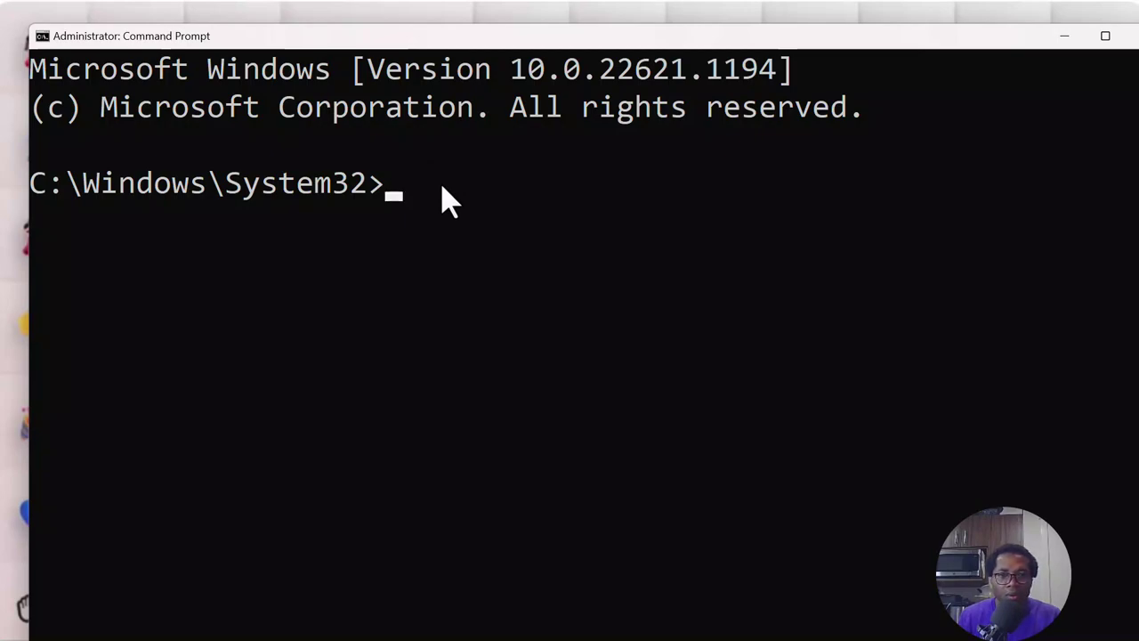
type("p")
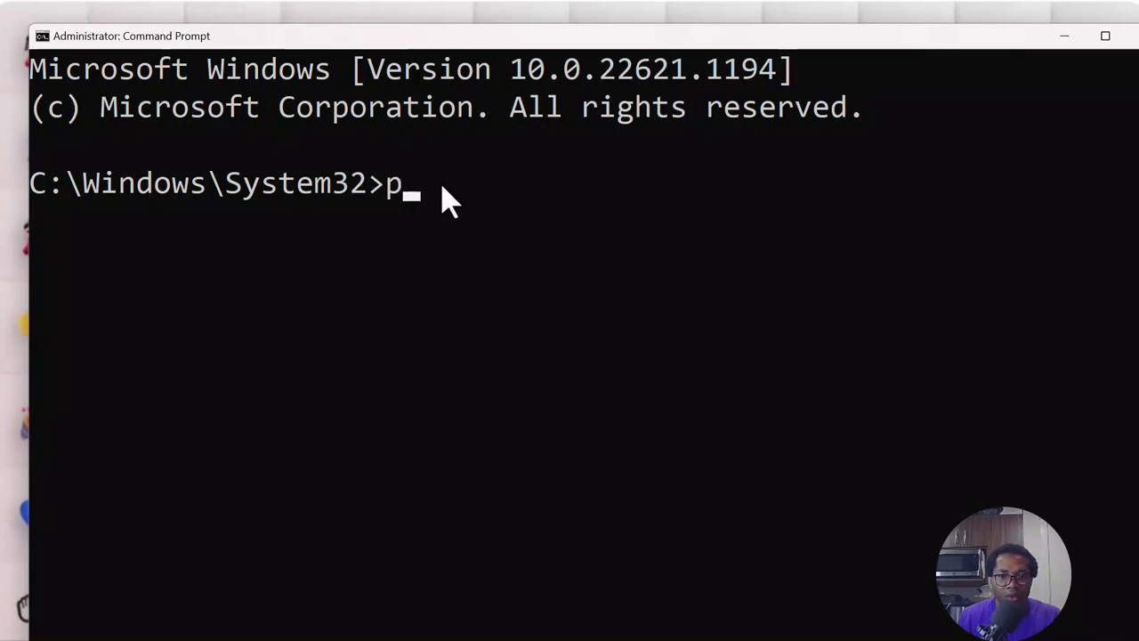
type("ytho")
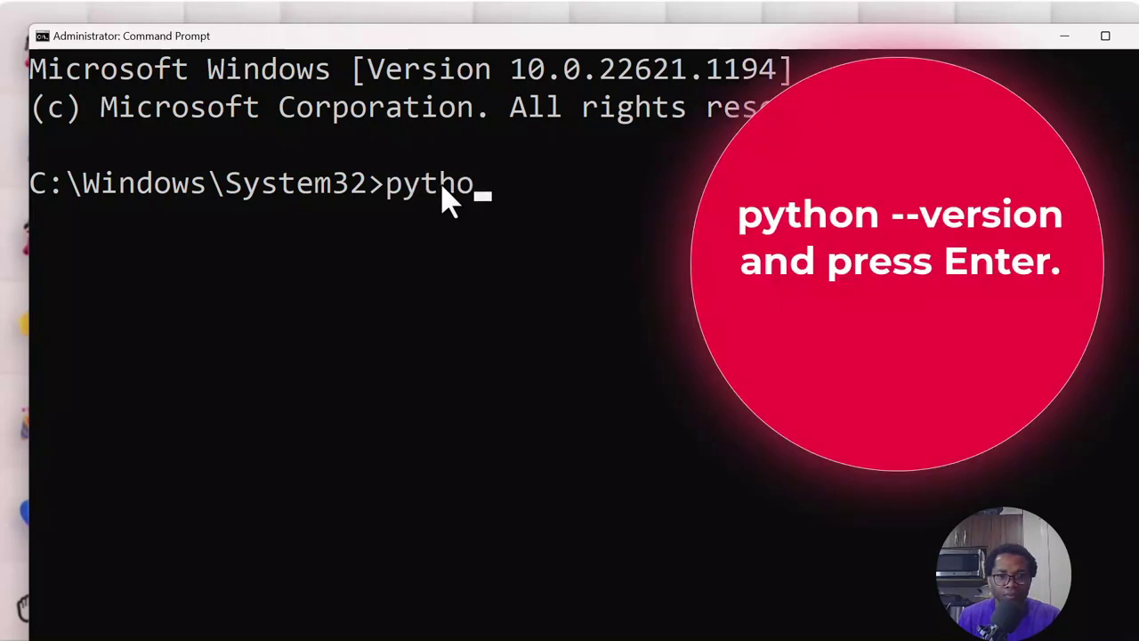
type("n --version")
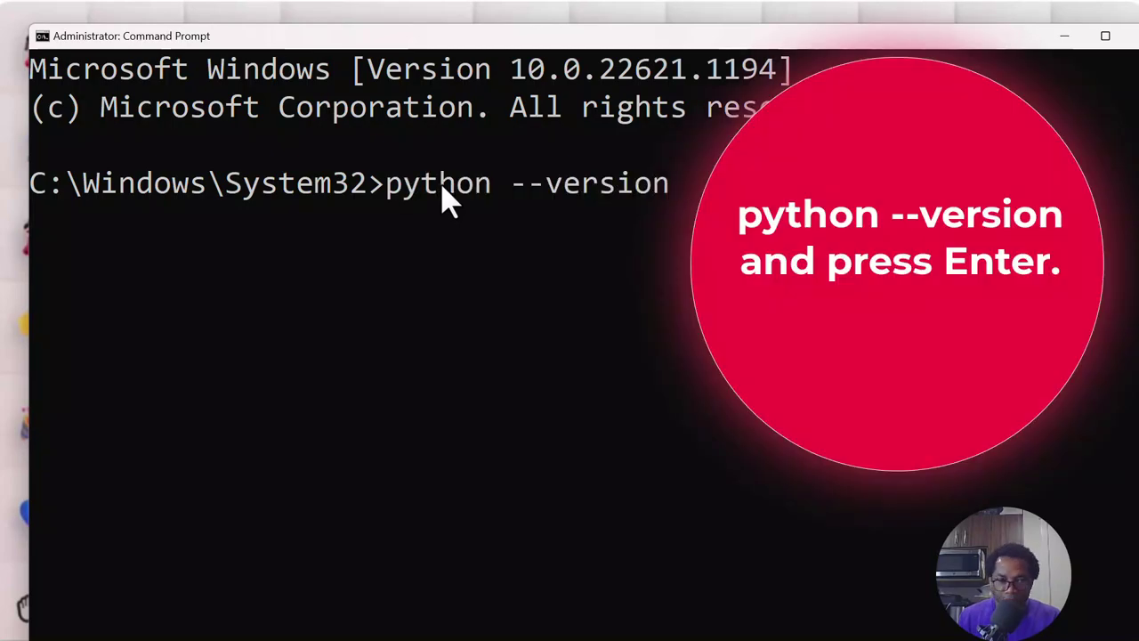
key("Return")
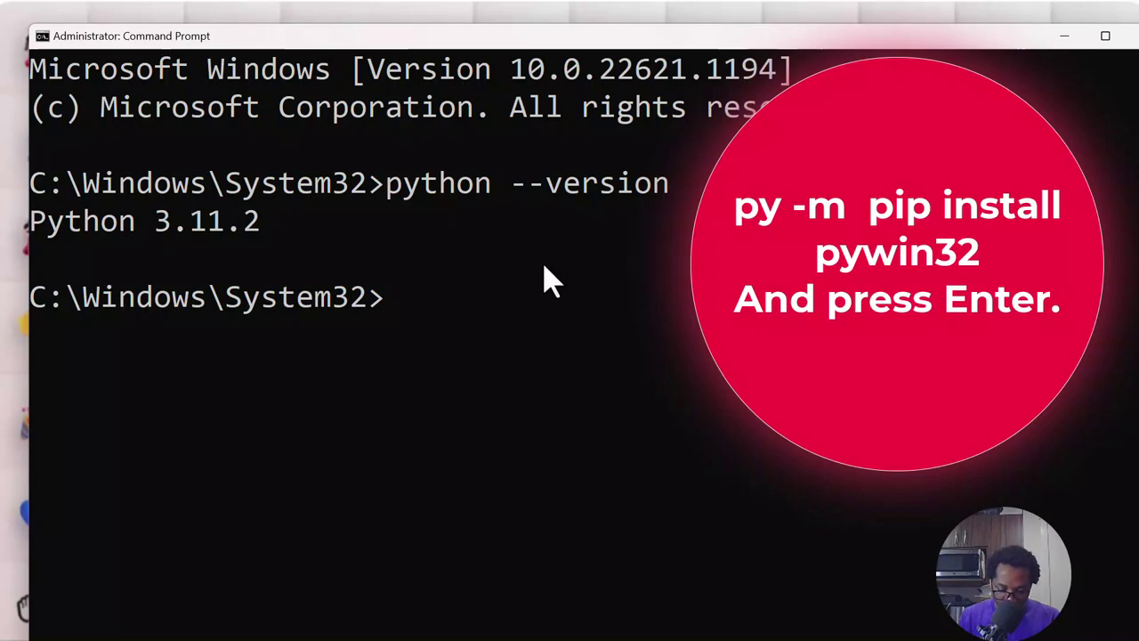
- Install the pywin32 package by running py -m pip install pywin32
type("py")
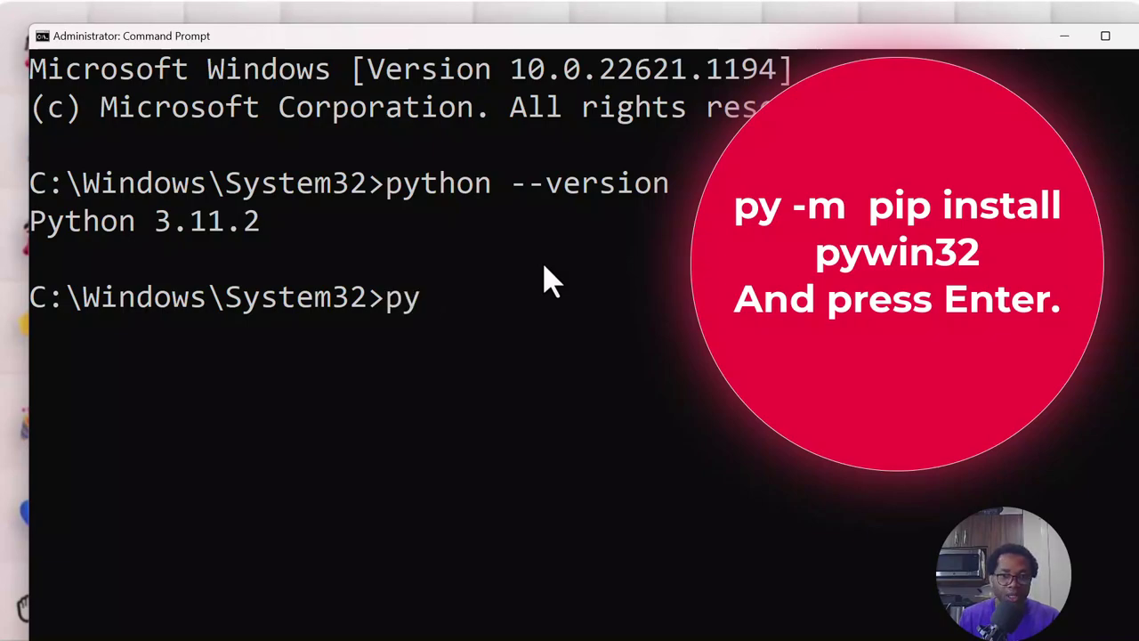
type(" -m ")
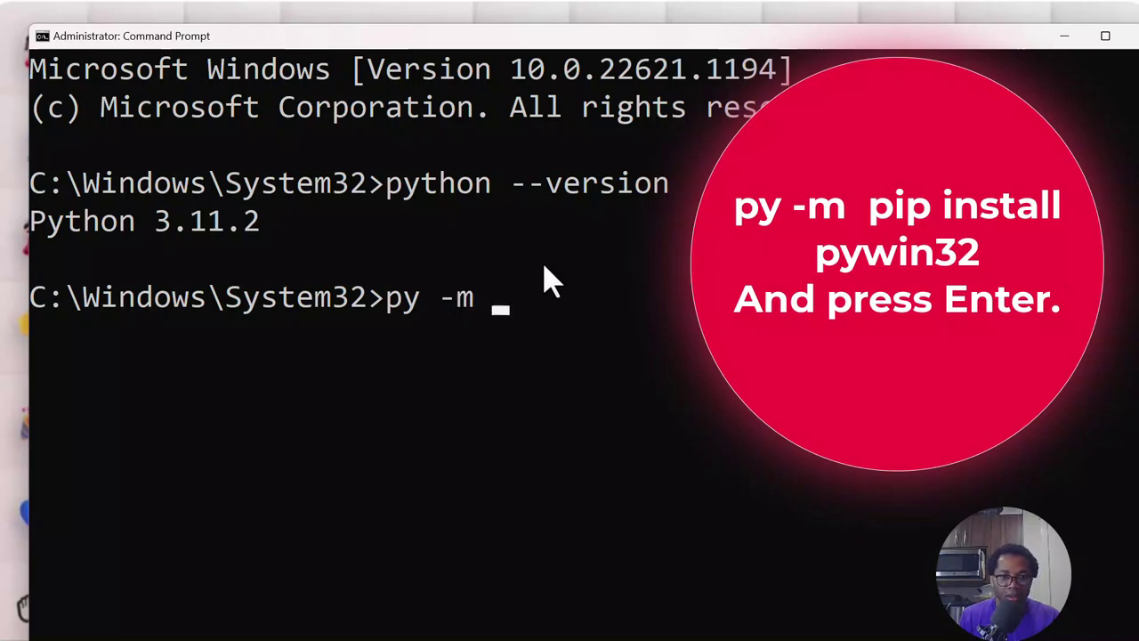
type("p")
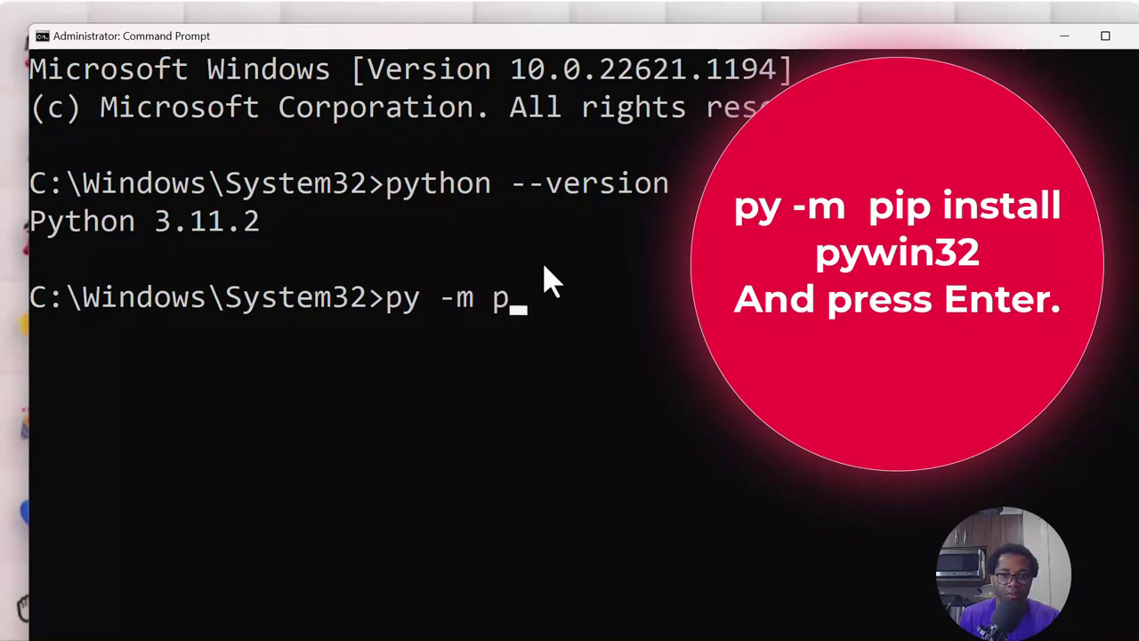
type("ip install")
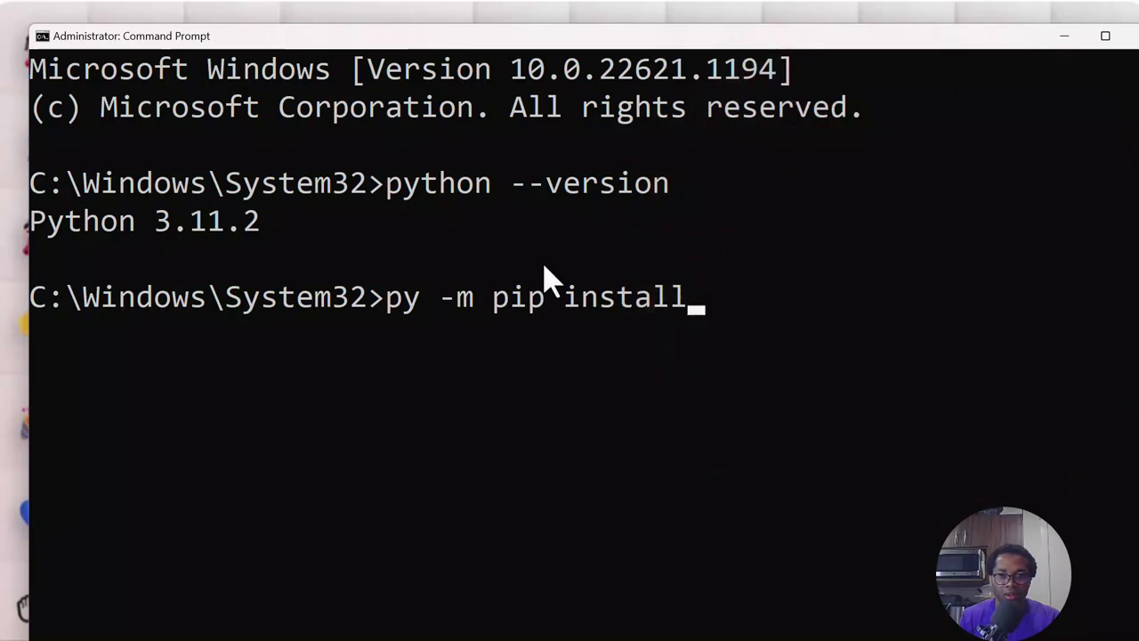
type(" py")
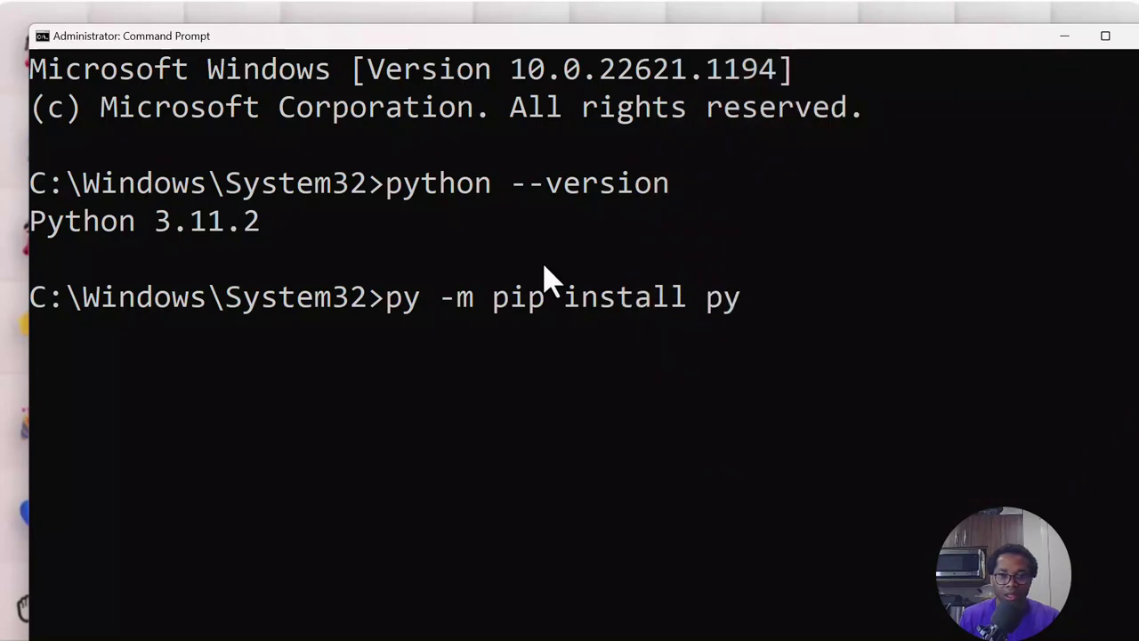
type("win32")
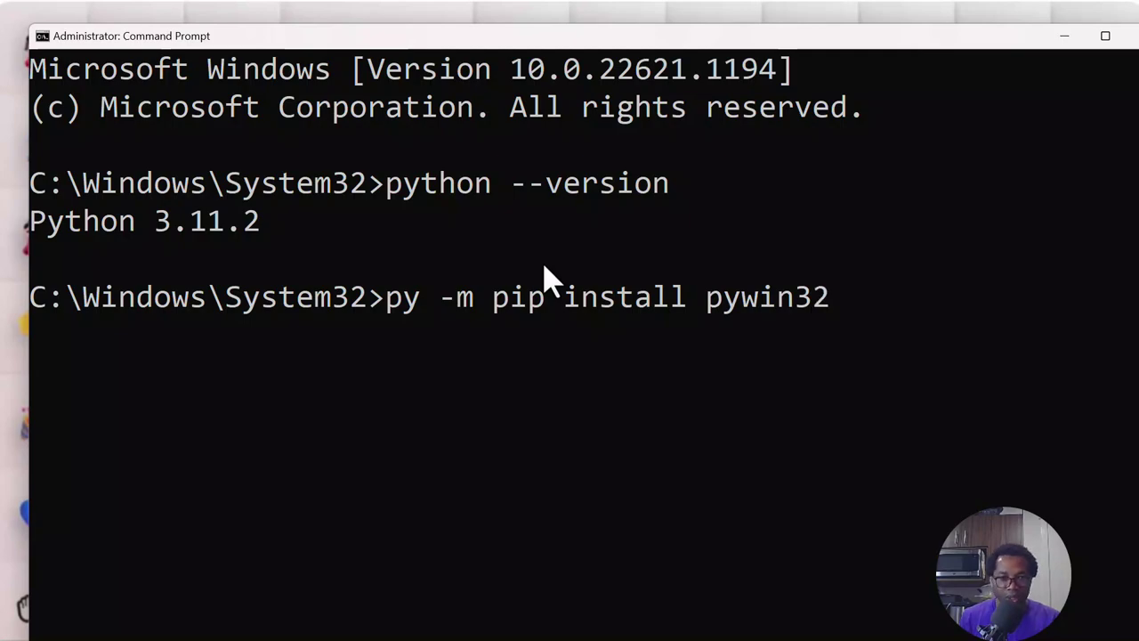
key("Return")
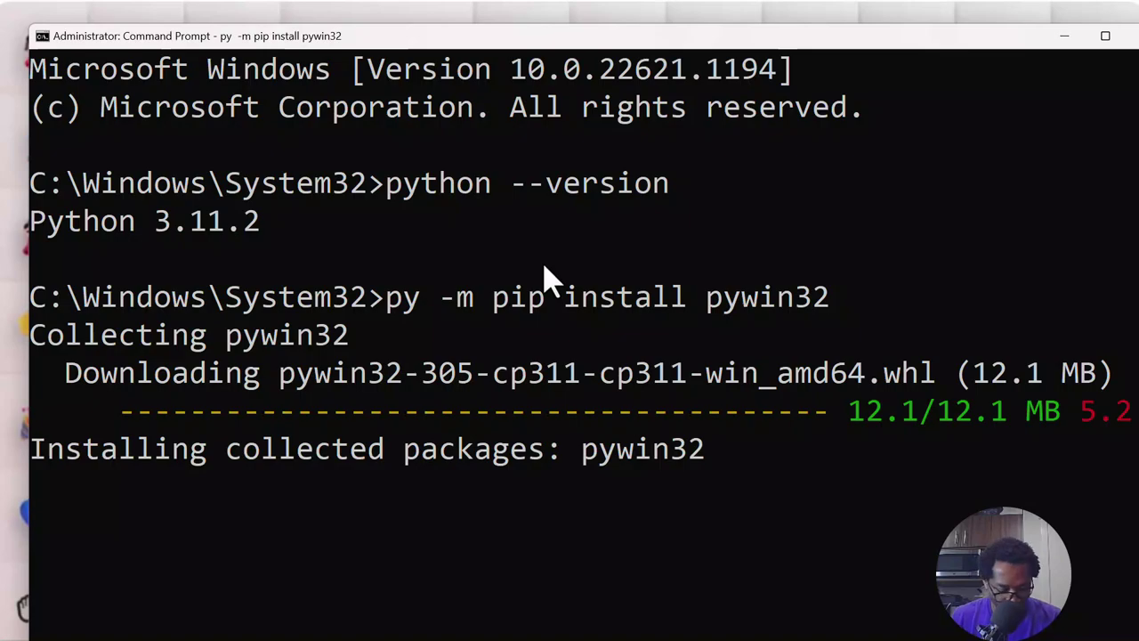
- Copy the suggested update command from the notice and run python.exe -m pip install --upgrade pip
scroll(549, 279, "up", 1, "ctrl")
scroll(549, 279, "down", 5, "ctrl")
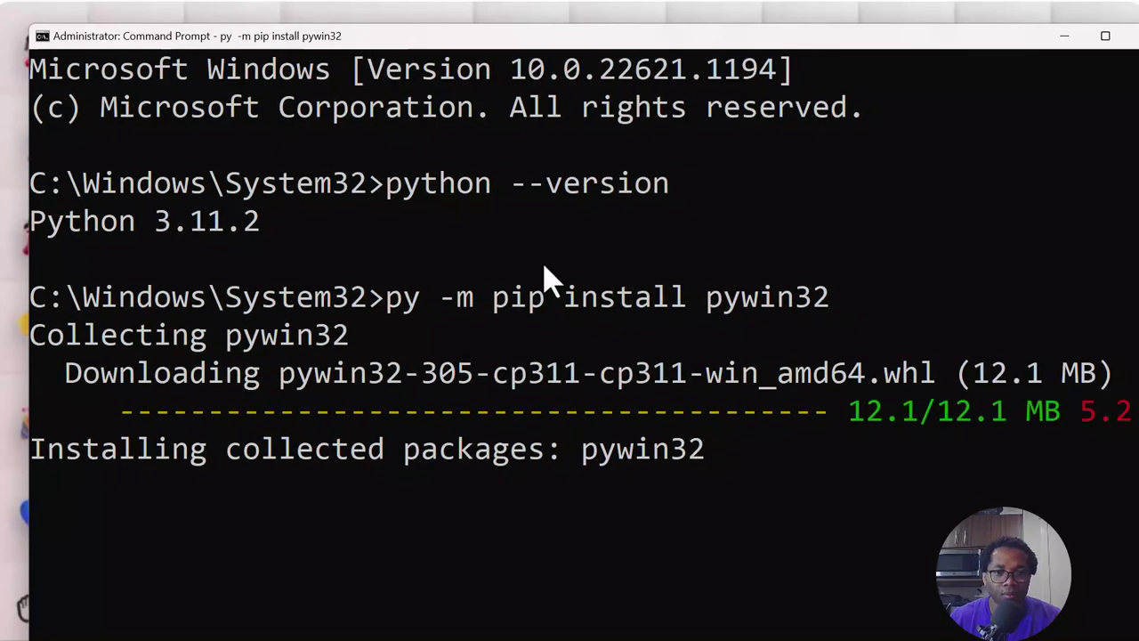
scroll(549, 279, "down", 2, "ctrl")
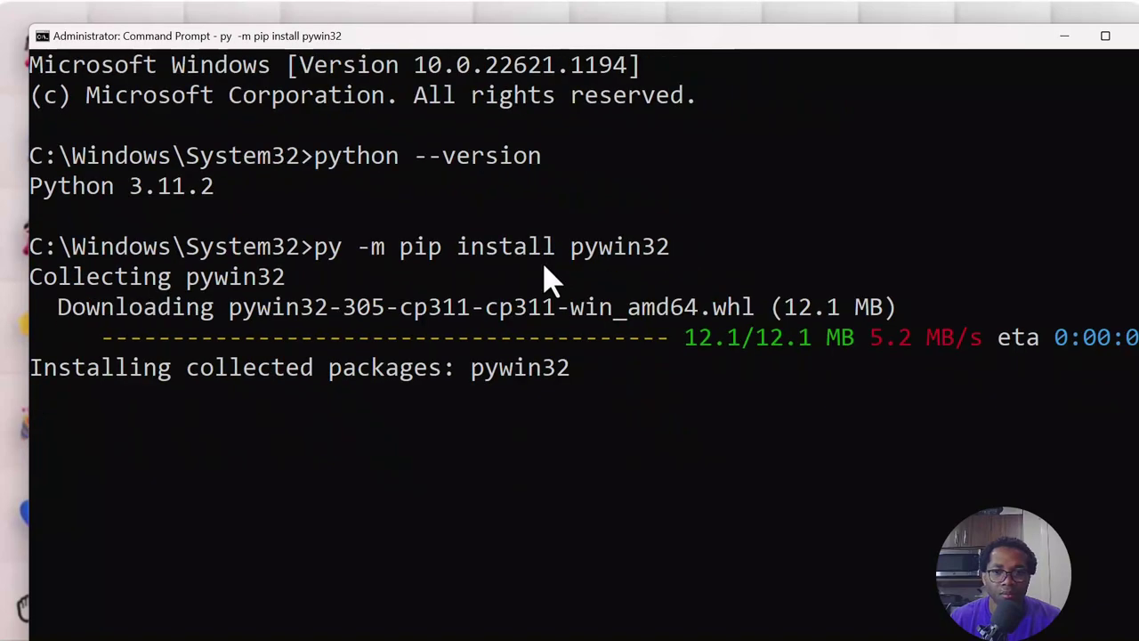
scroll(550, 279, "down", 3, "ctrl")
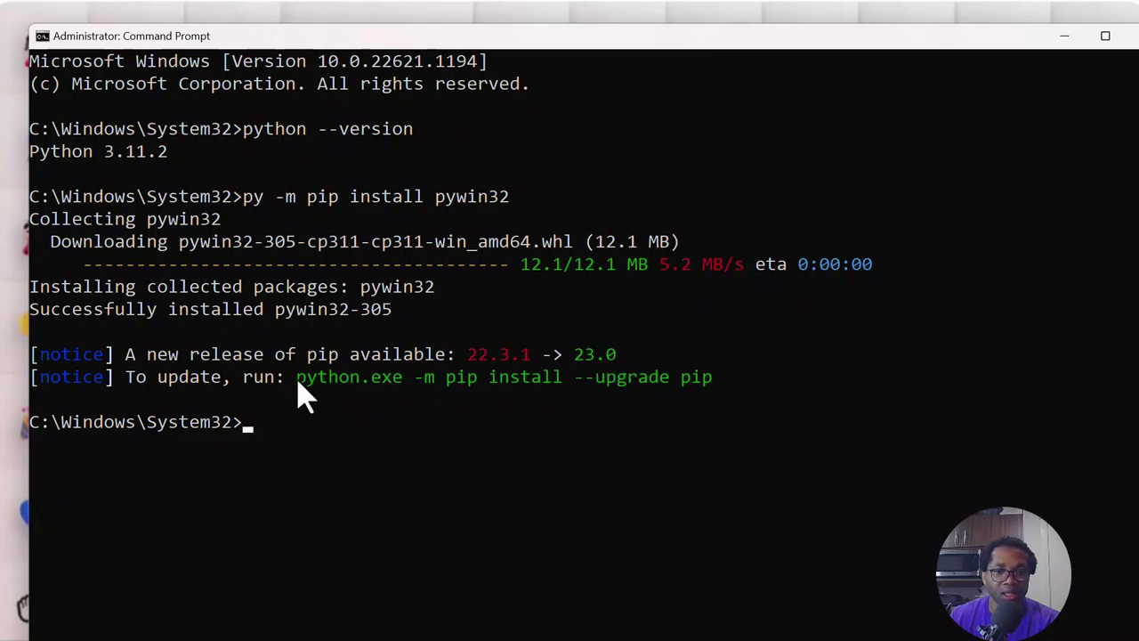
left_click_drag(297, 383, 710, 392)
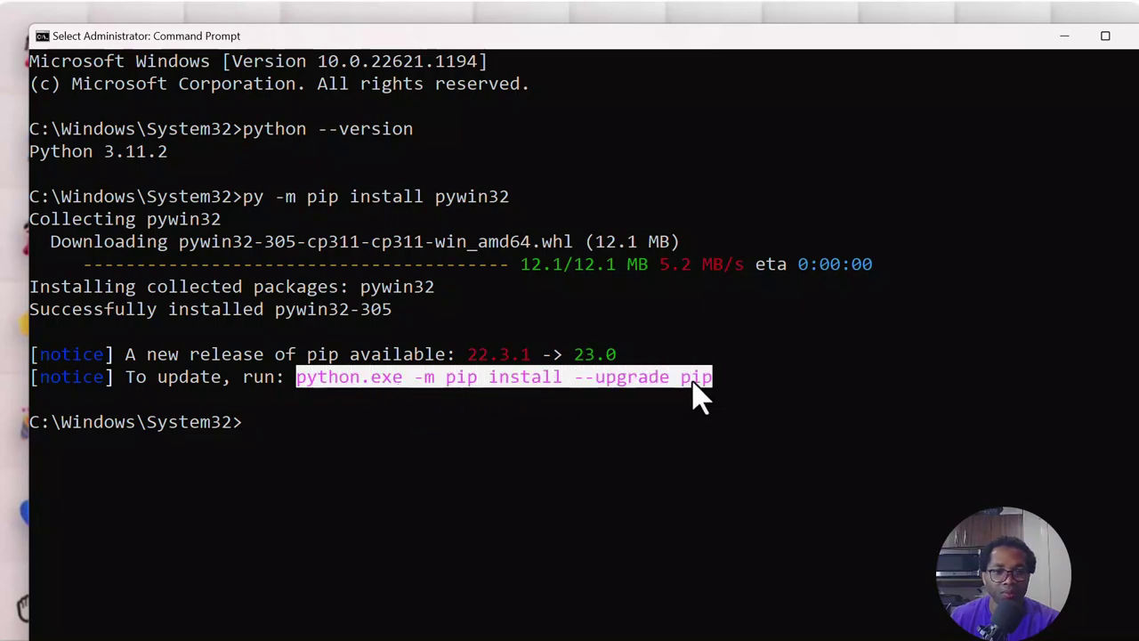
right_click(698, 392)
left_click(299, 385)
left_click_drag(299, 381, 705, 384)
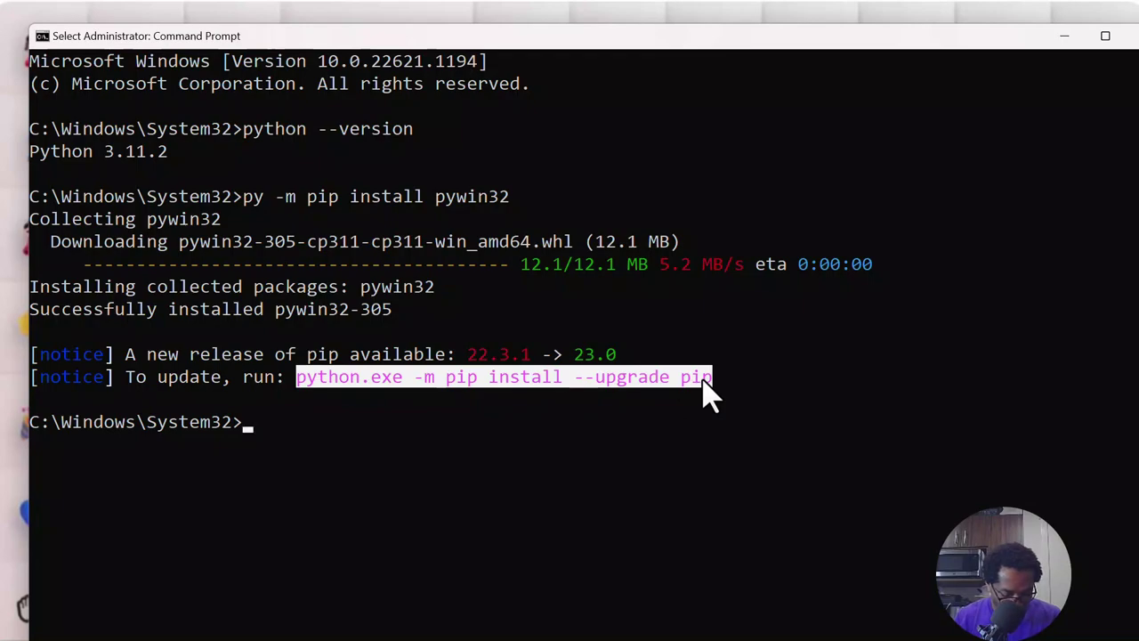
right_click(702, 376)
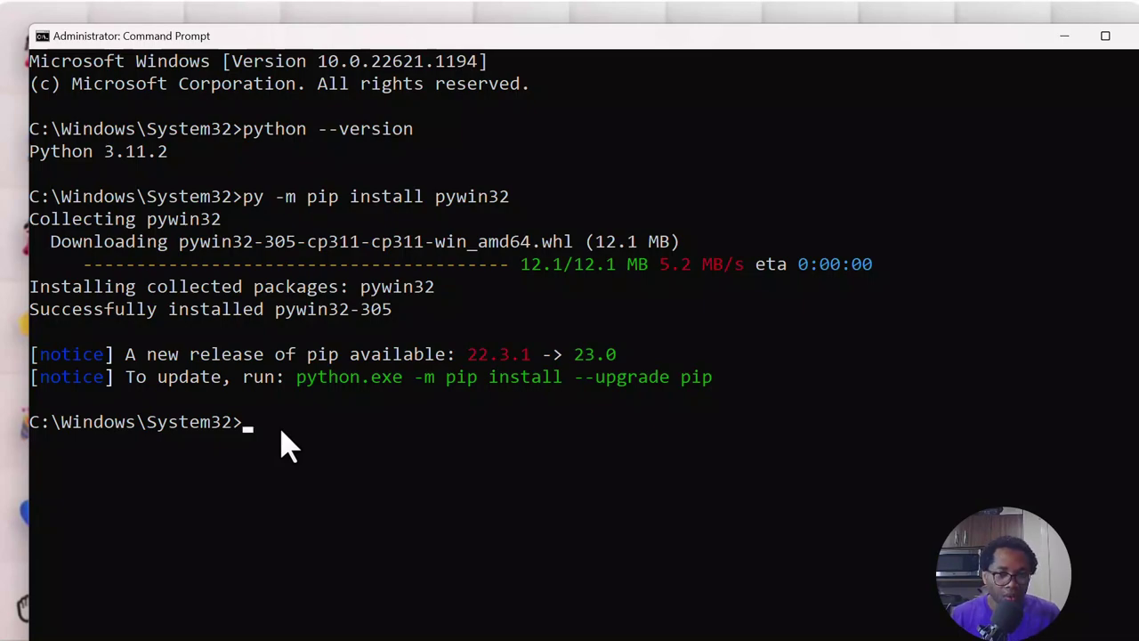
type("python.exe -m pip install --upgrade pip")
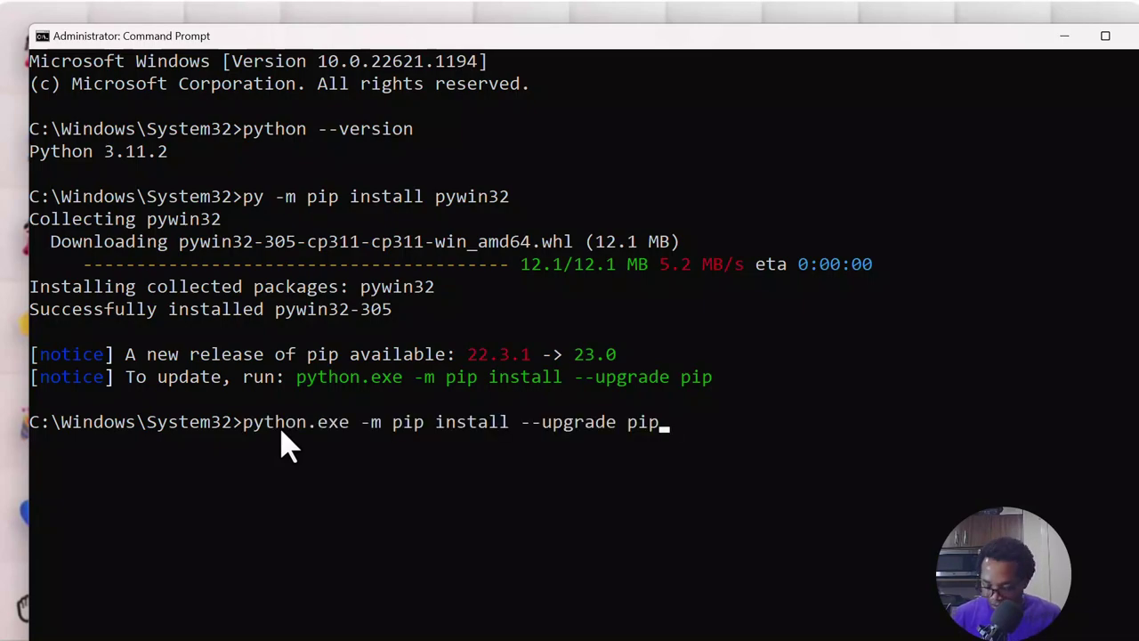
key("Return")
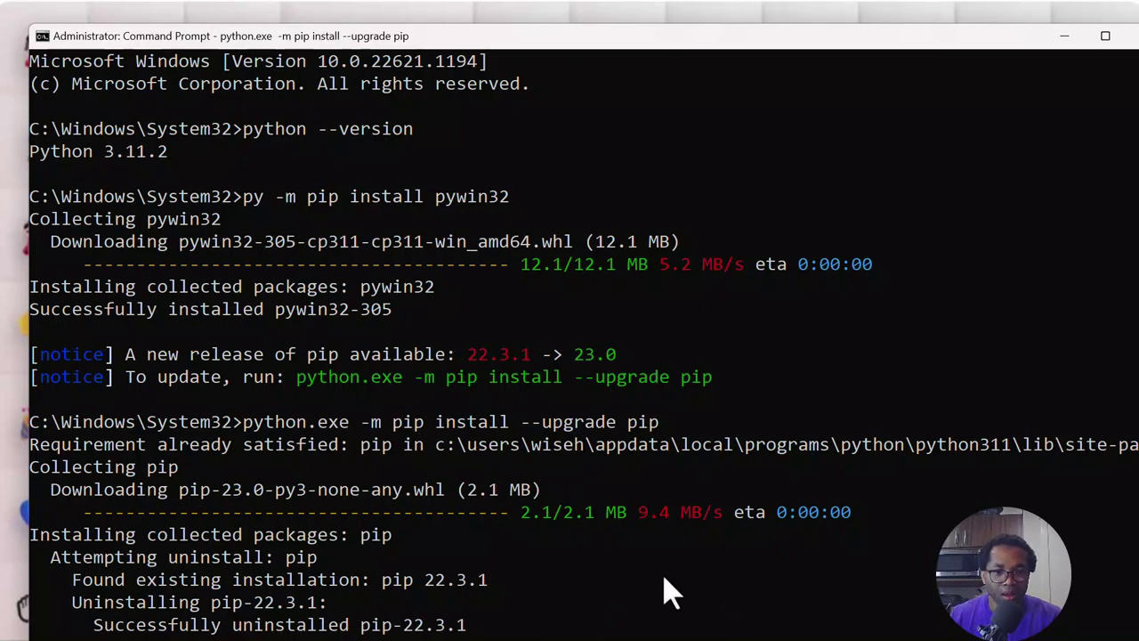
- Review the output of the pip upgrade and close the Command Prompt window
scroll(694, 596, "down", 4)
scroll(746, 485, "down", 1)
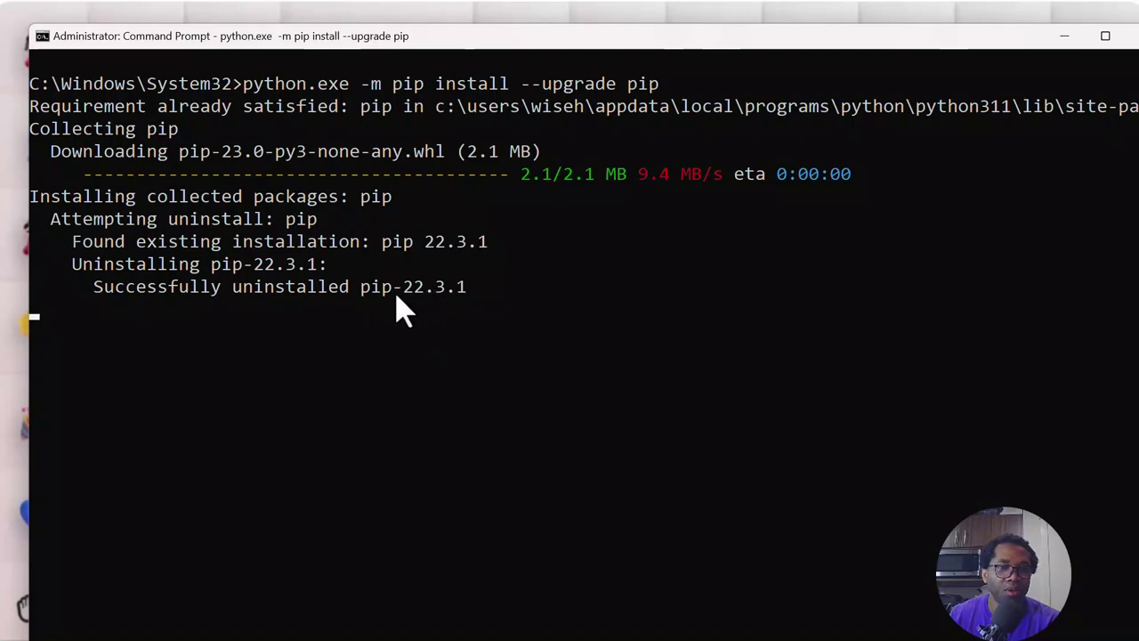
scroll(296, 265, "up", 5)
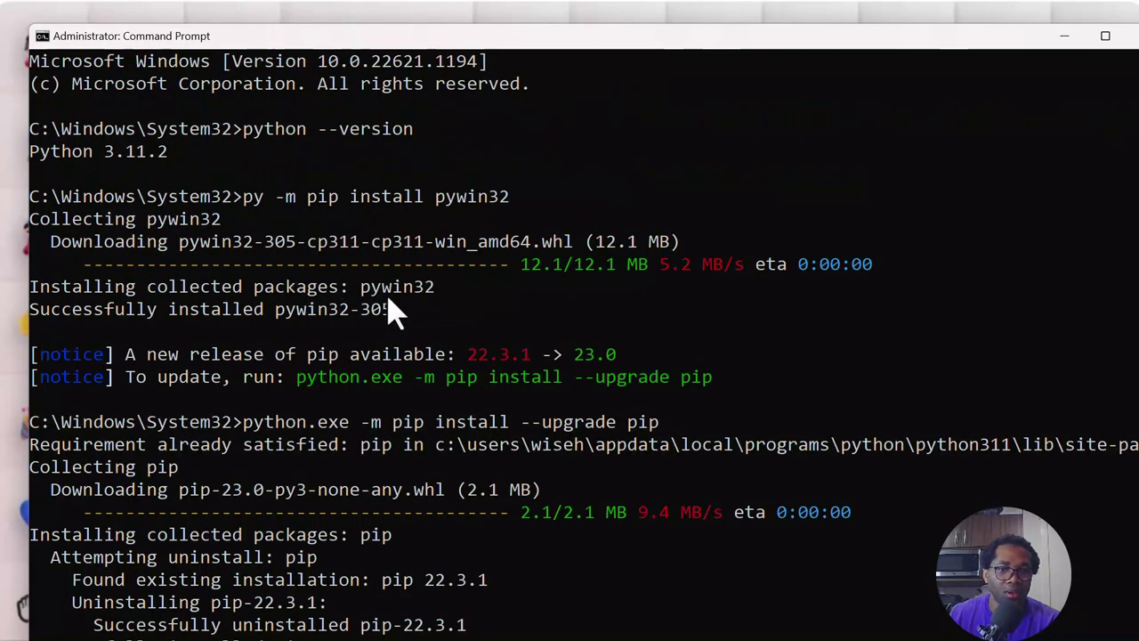
scroll(394, 330, "down", 7)
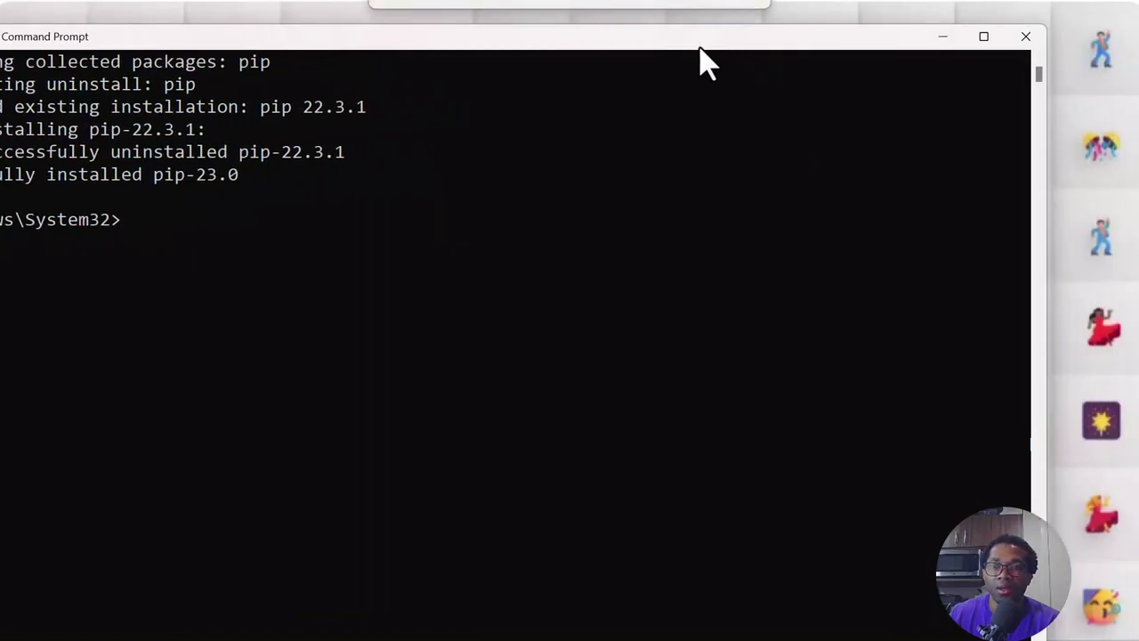
left_click(1023, 39)
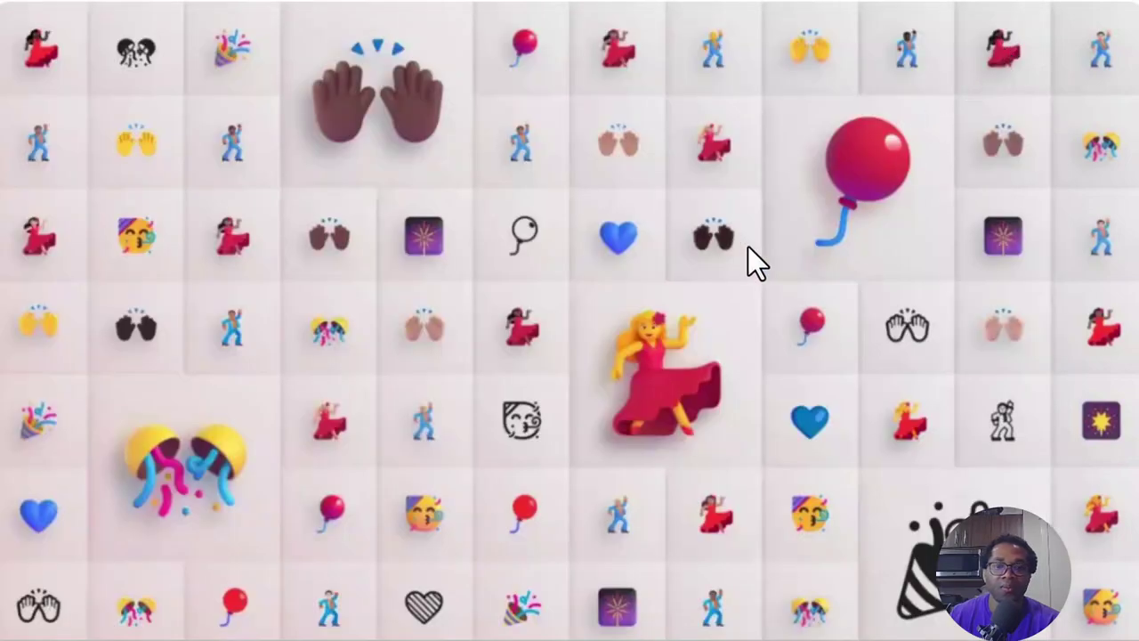
- Run VirtualBox-7.0.6-155176-Win.exe from the Downloads folder as administrator and minimize the folder window
left_click(582, 621)
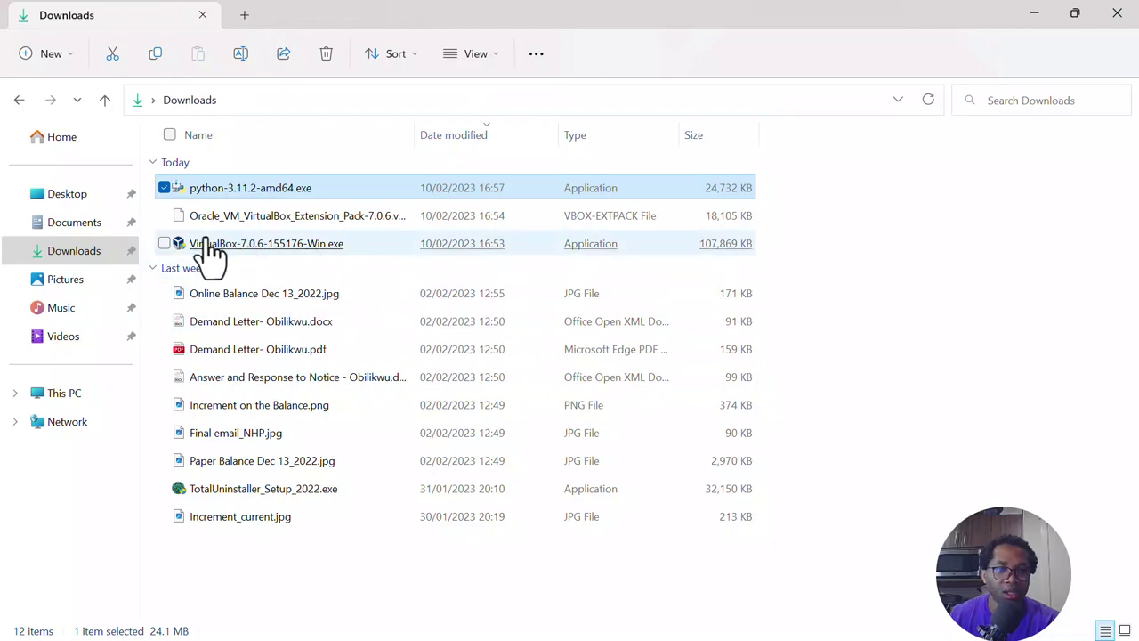
left_click(165, 189)
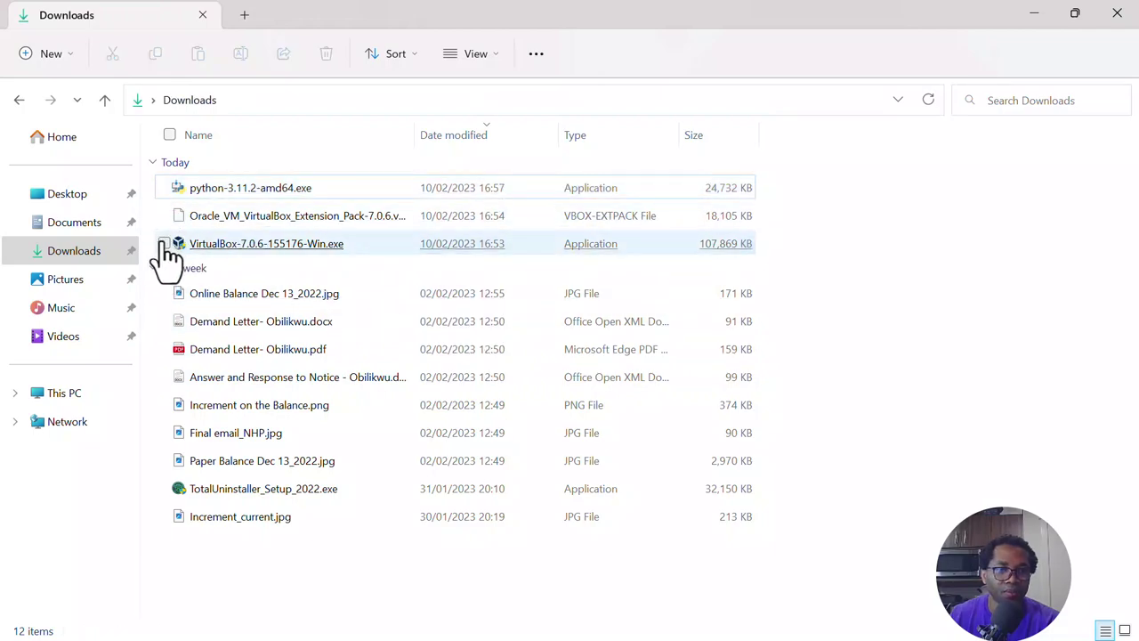
left_click(164, 243)
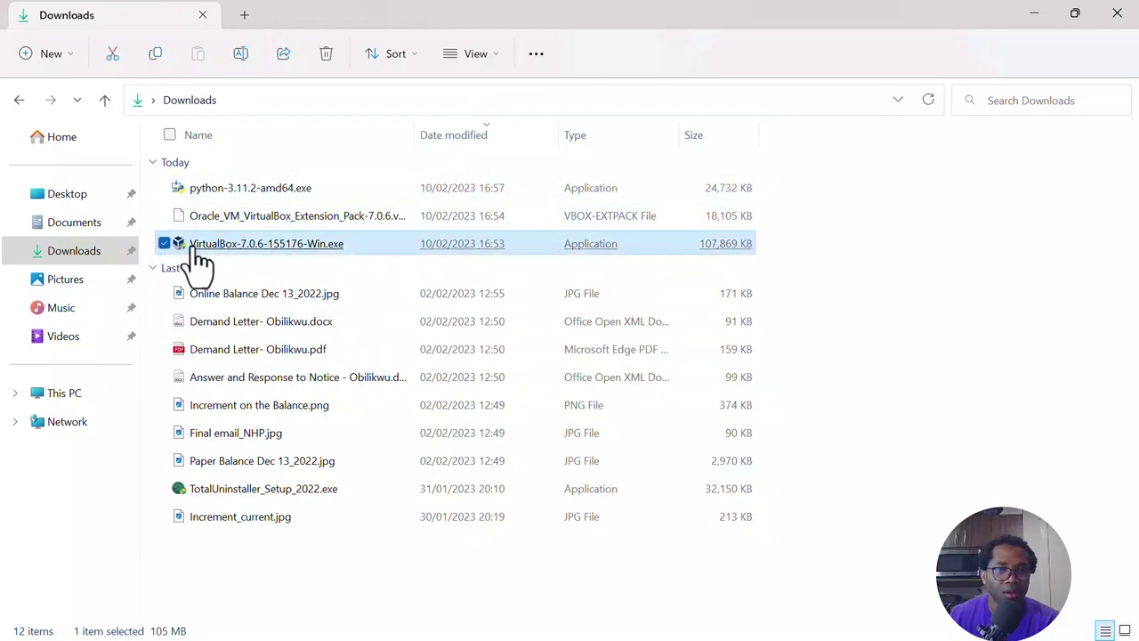
right_click(195, 251)
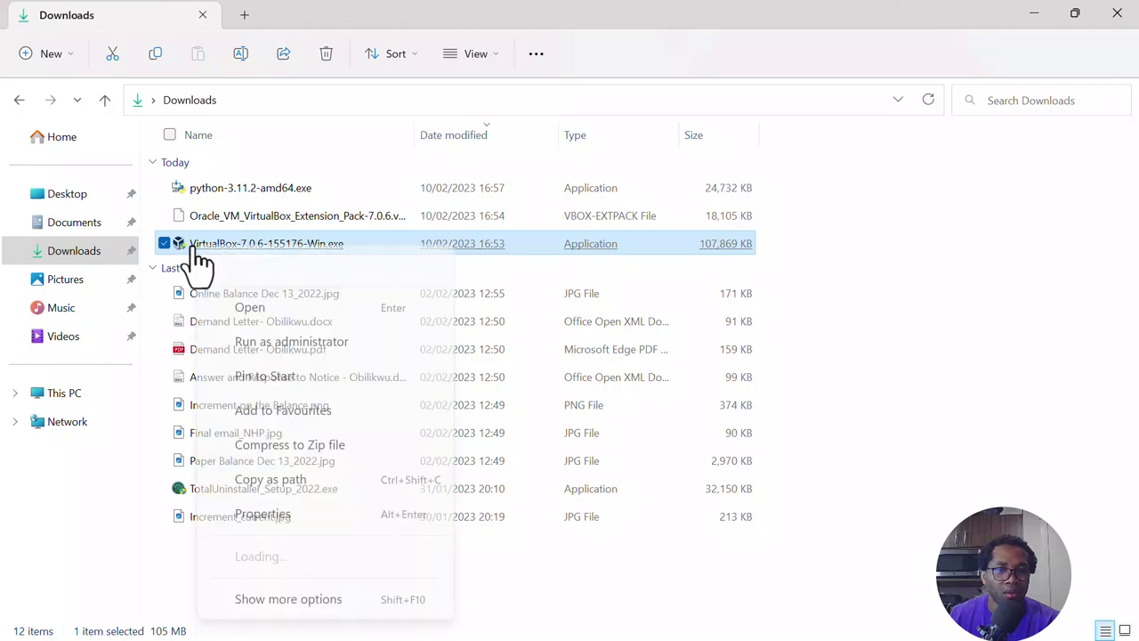
left_click(277, 336)
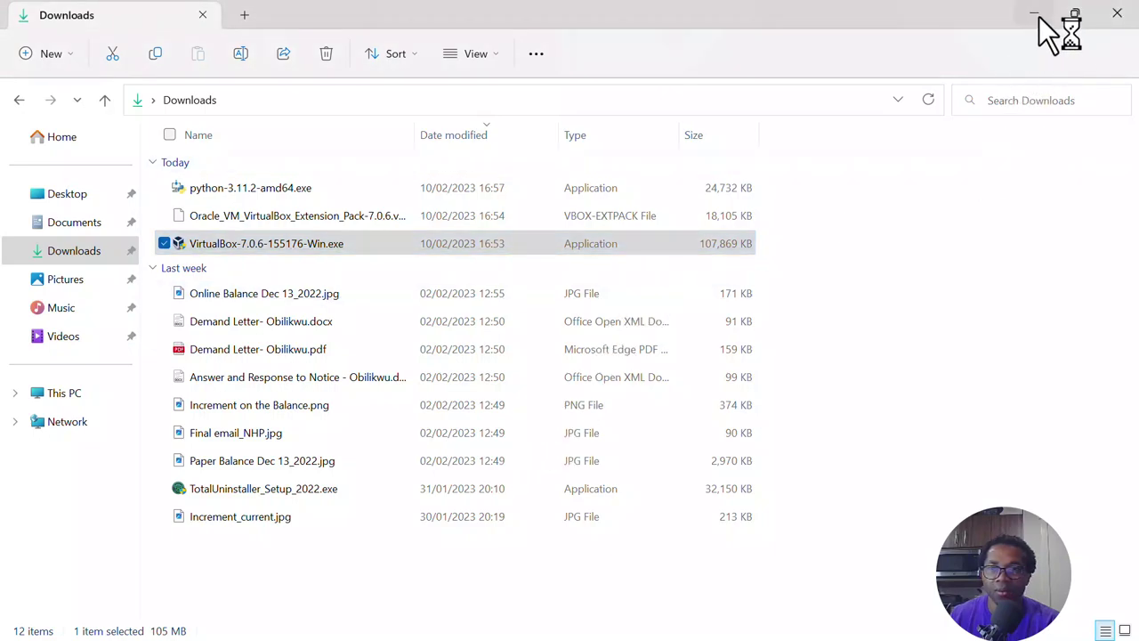
left_click(1037, 16)
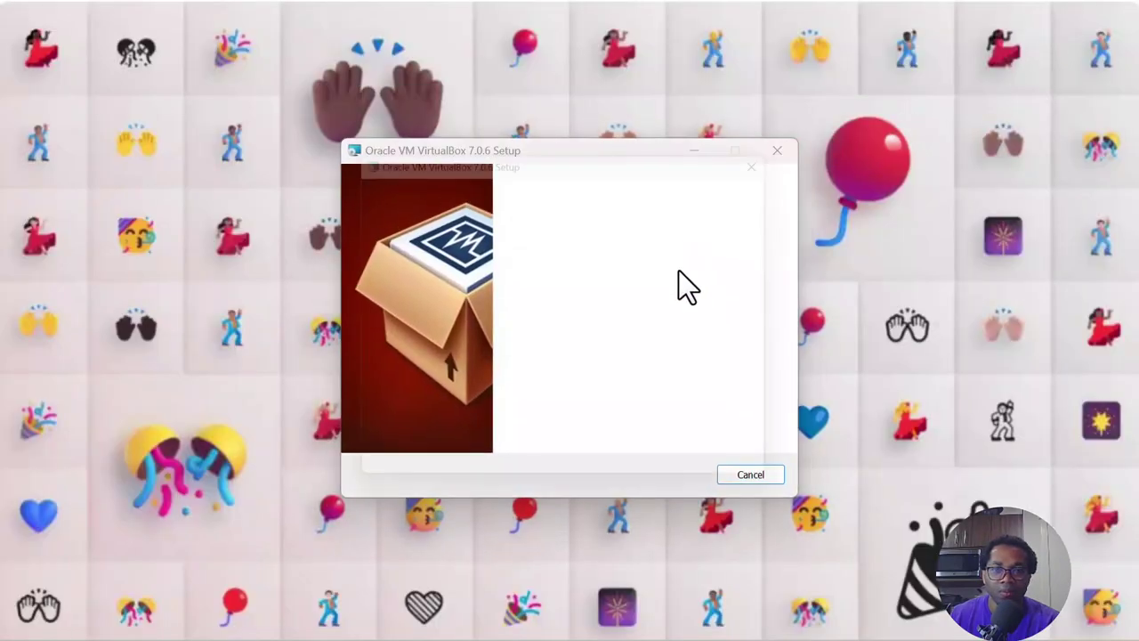
- Install VirtualBox 7.0.6 with the default features and location, accept the network interface reset, and finish with the program set to start
left_click(678, 473)
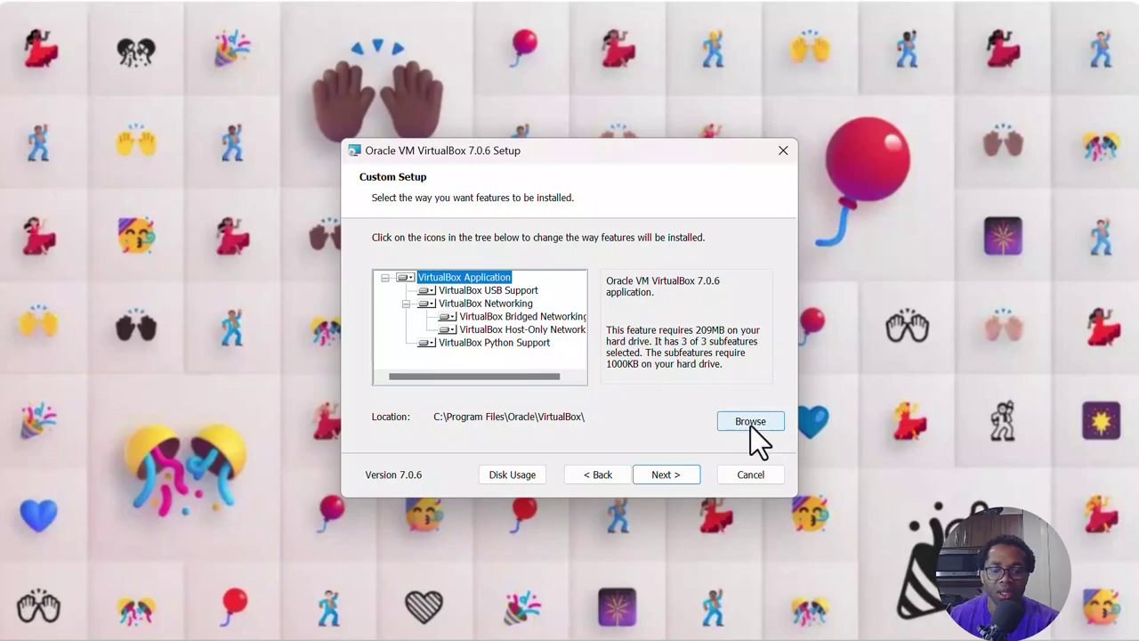
left_click(671, 474)
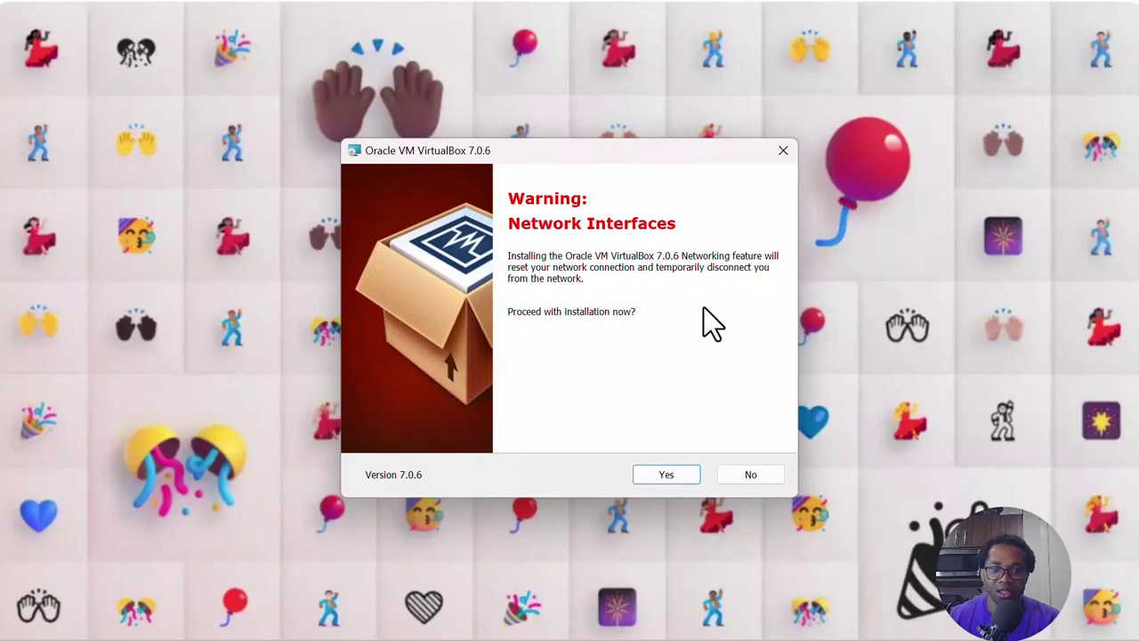
left_click(671, 470)
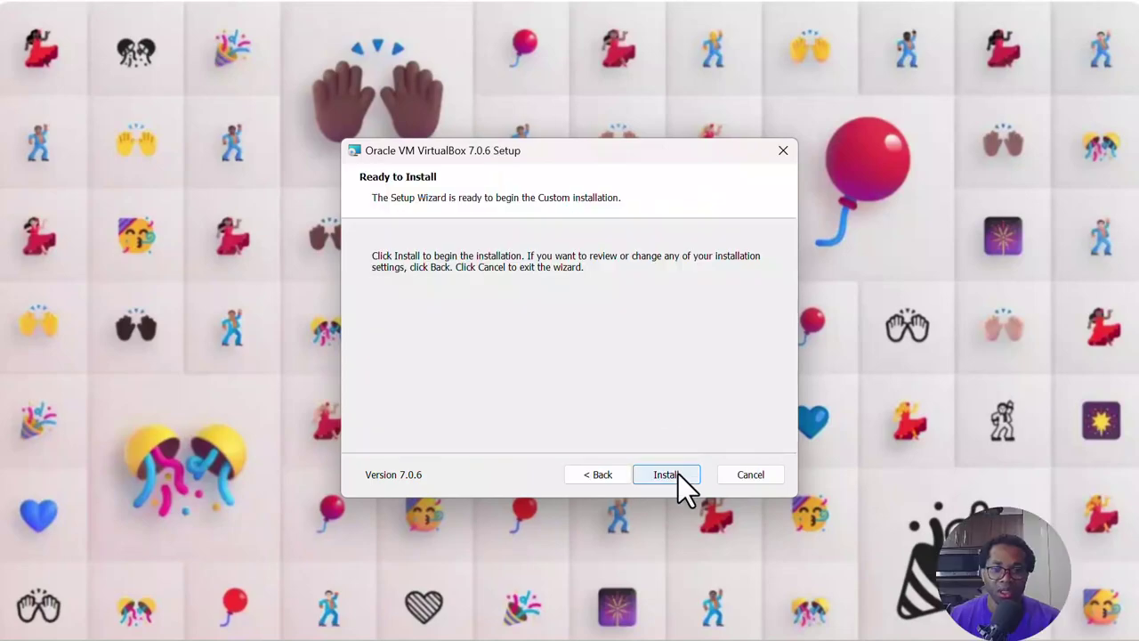
left_click(679, 474)
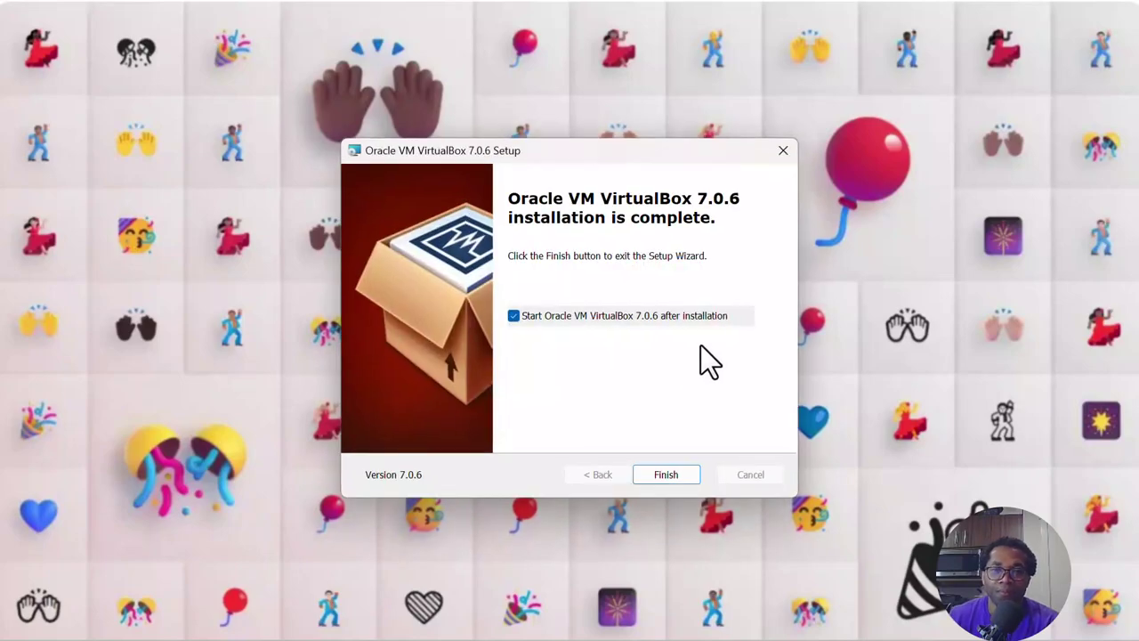
left_click(667, 475)
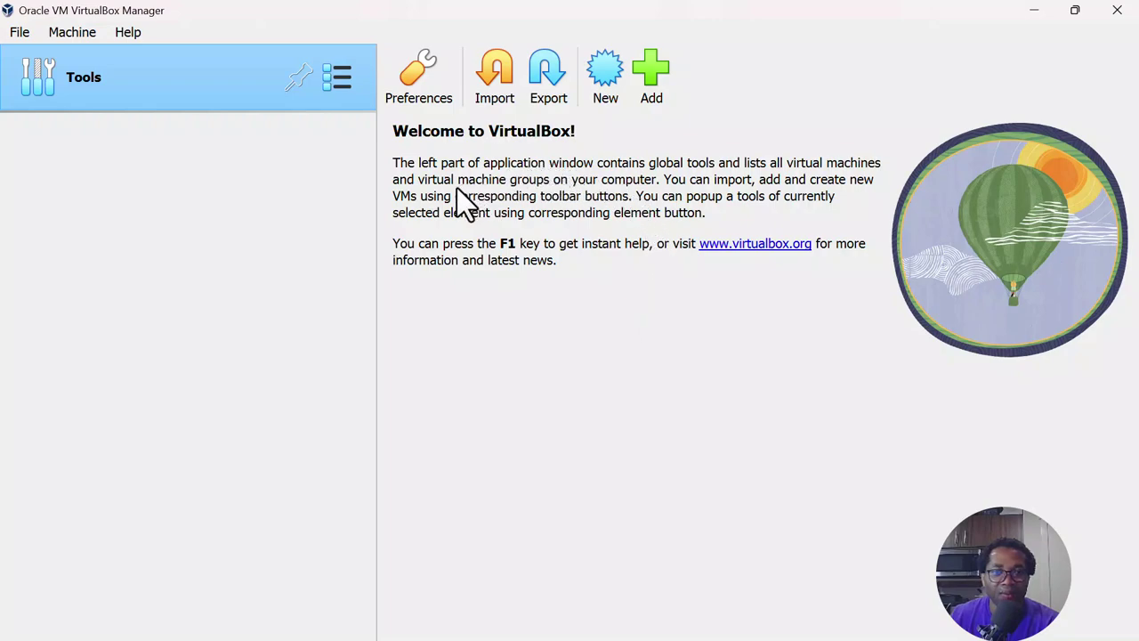
- Go to the Extensions tool and choose the Oracle_VM_VirtualBox_Extension_Pack-7.0.6 file from Downloads for installation
left_click(339, 77)
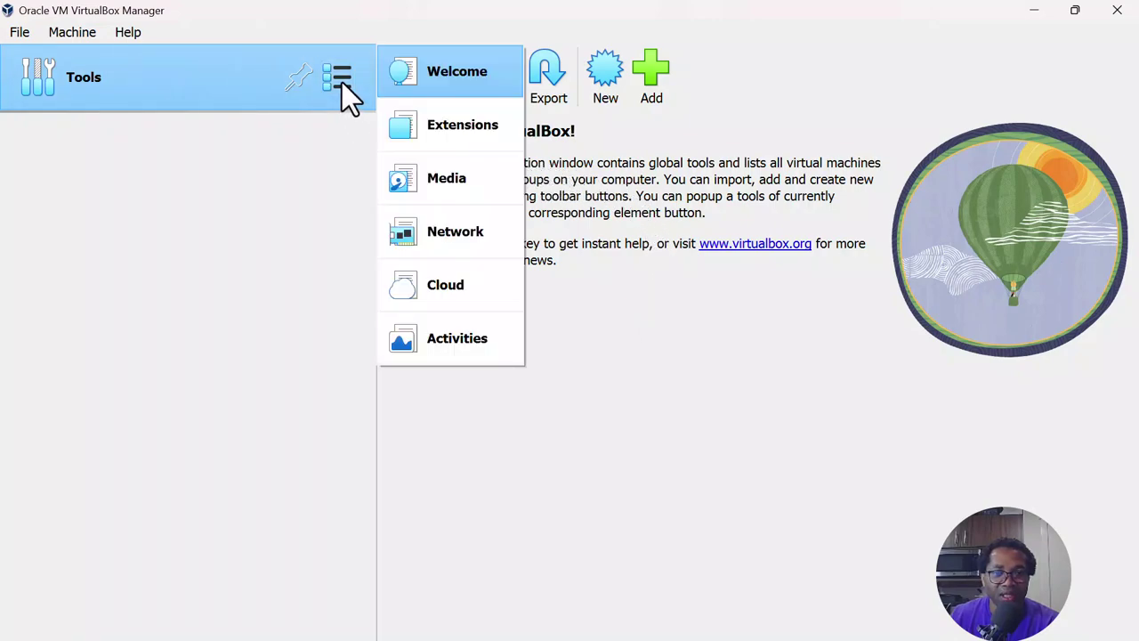
left_click(322, 173)
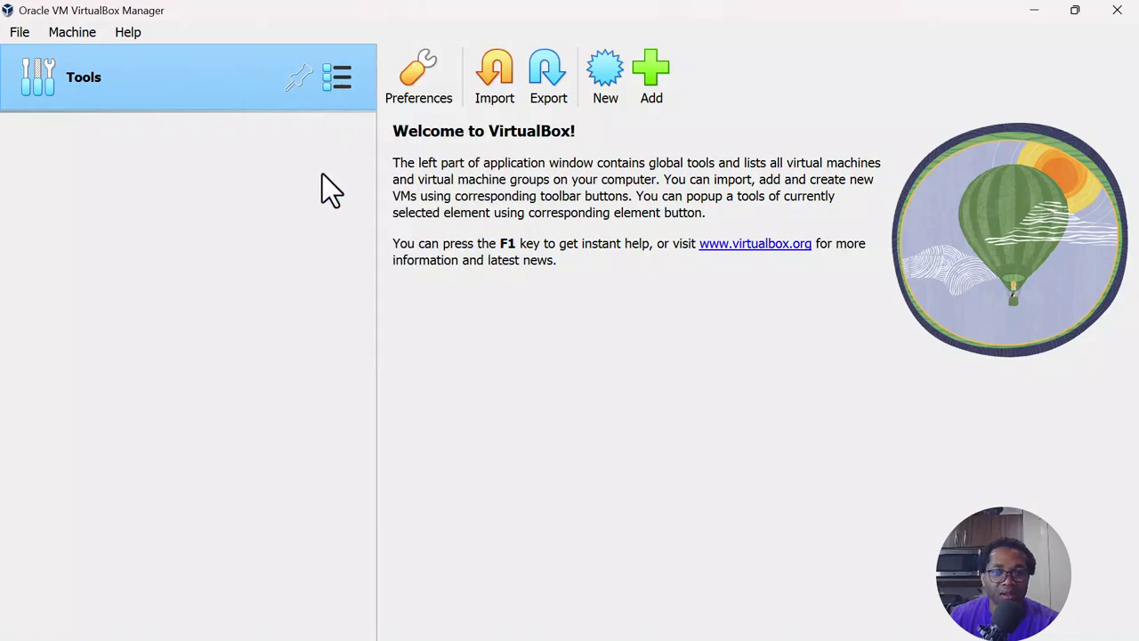
left_click(339, 80)
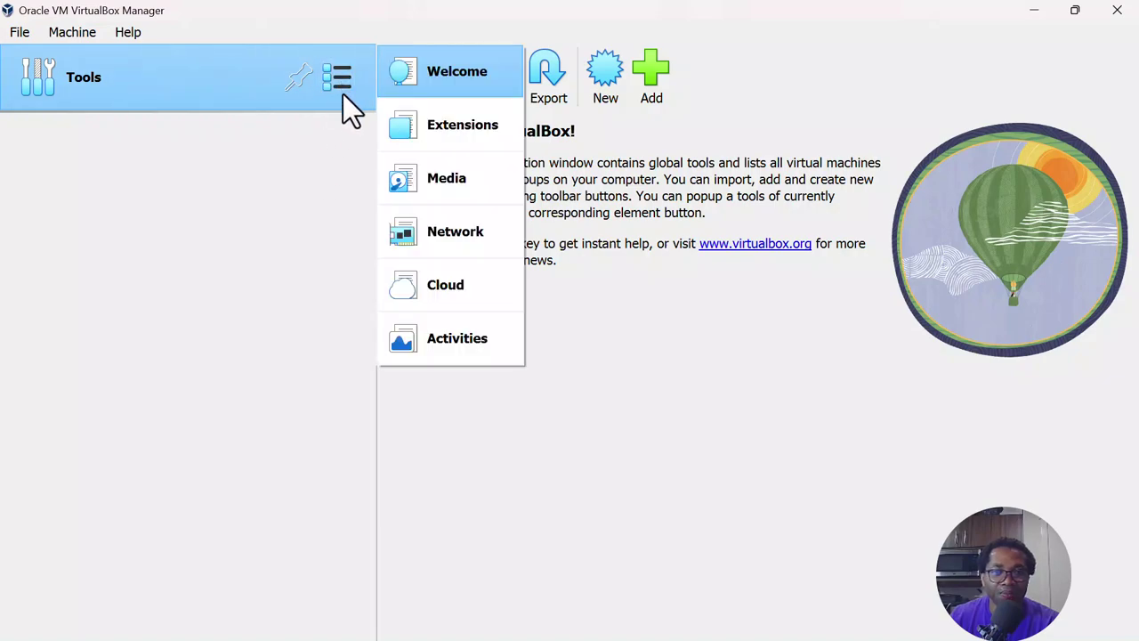
left_click(449, 127)
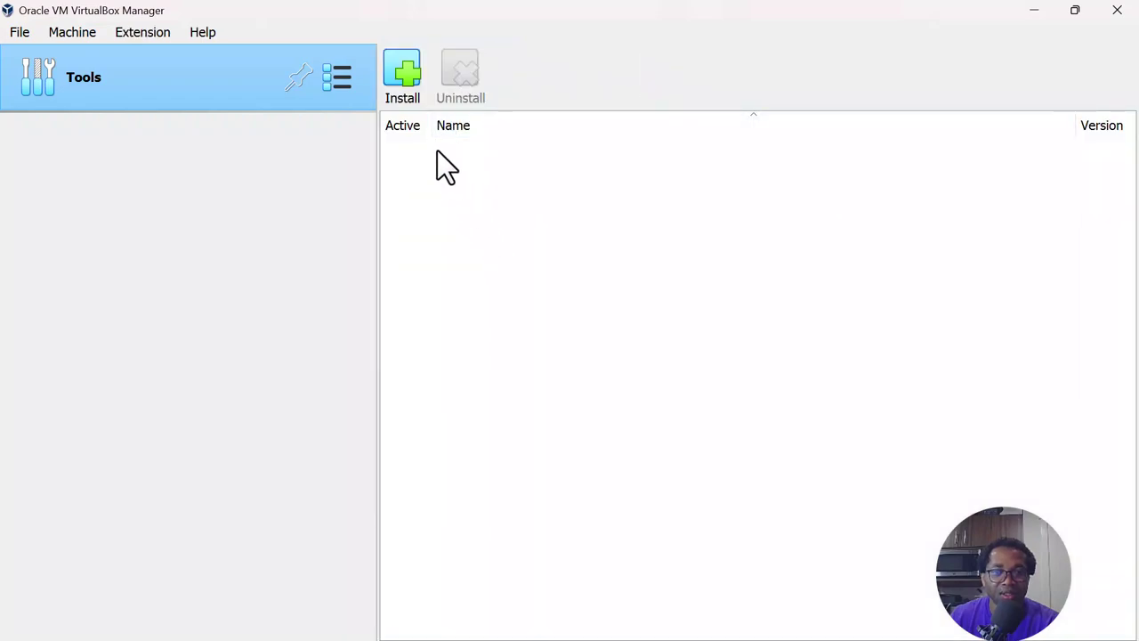
left_click(404, 69)
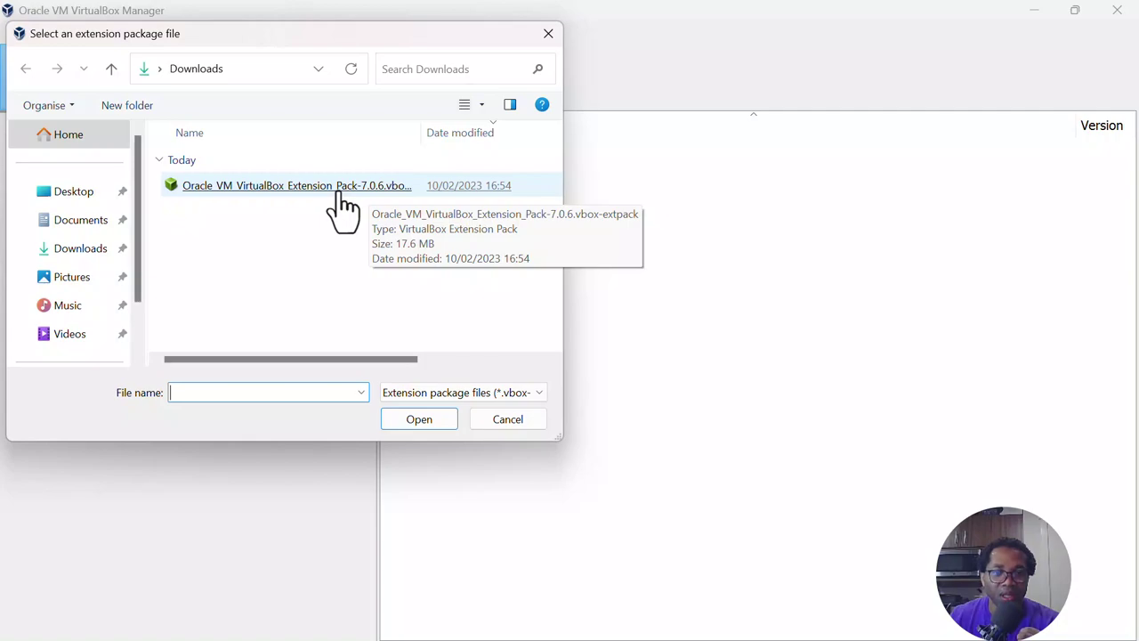
double_click(385, 198)
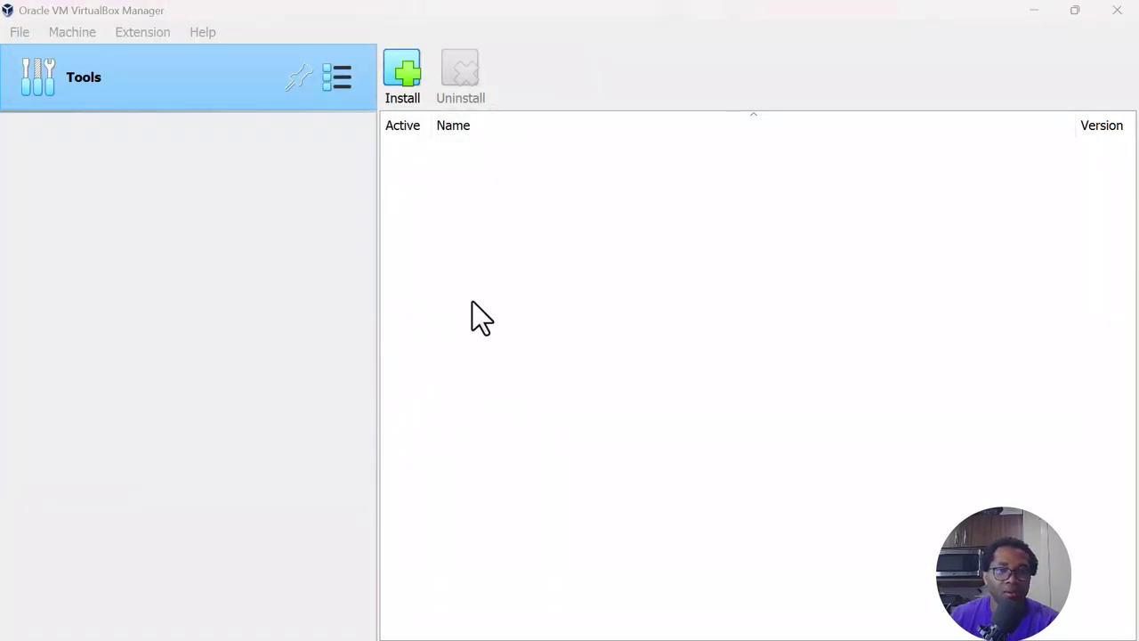
- Confirm the extension pack installation, read through its license to the end and agree to it
left_click(524, 470)
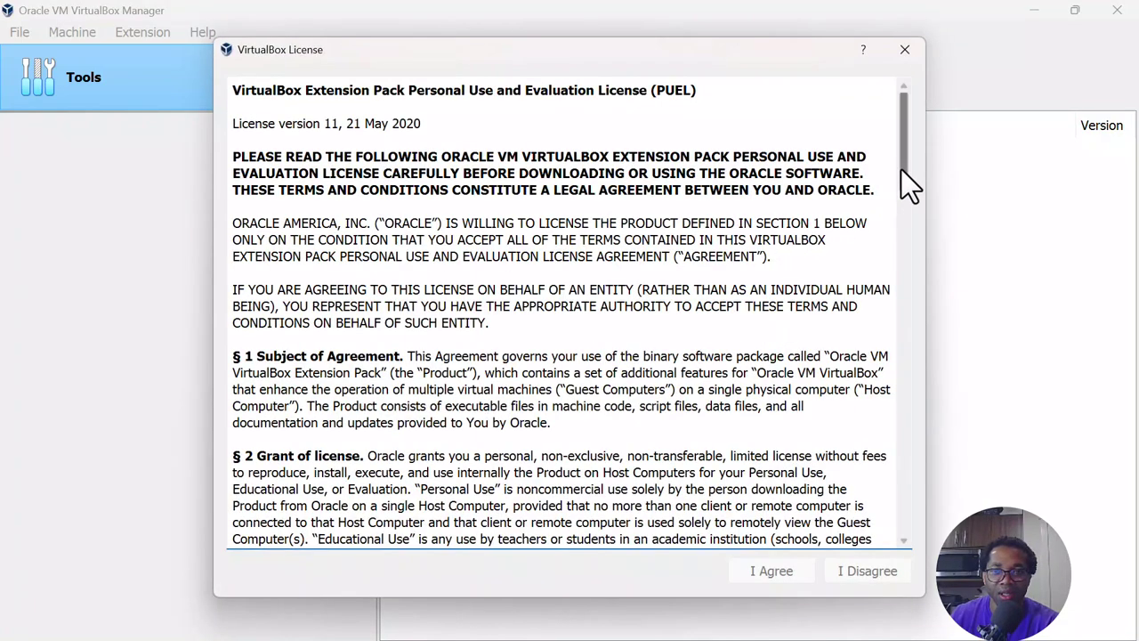
left_click_drag(901, 170, 867, 529)
left_click_drag(901, 491, 887, 523)
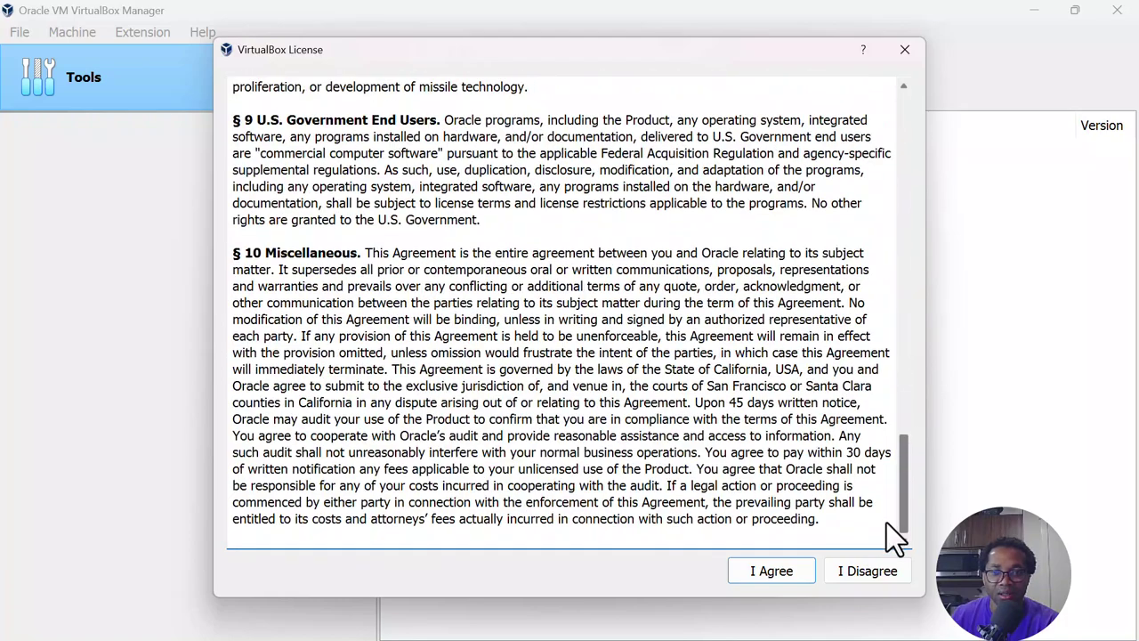
left_click(783, 574)
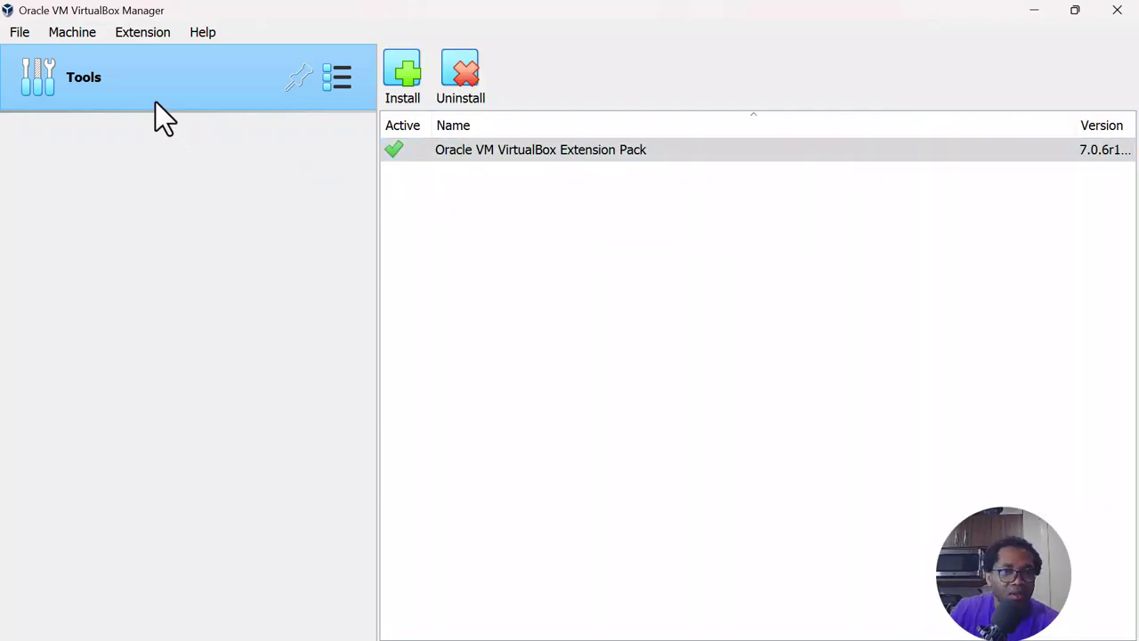
- Add the existing iMac Pro virtual machine from the Documents > Beta > Virtual Machines > iMac Pro folder
left_click(78, 35)
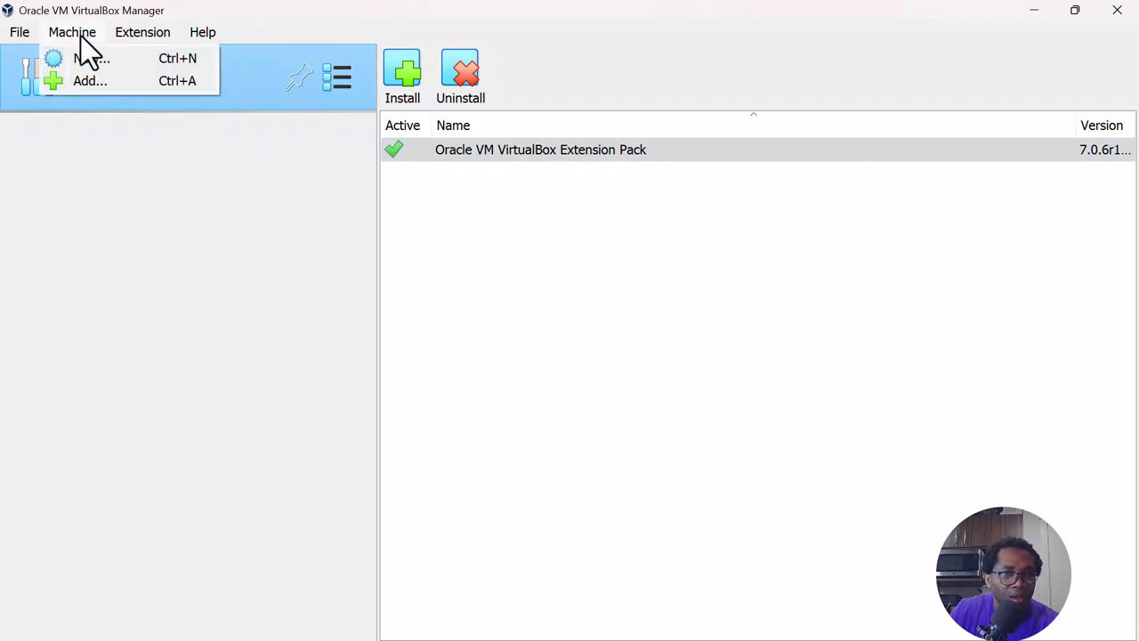
left_click(79, 85)
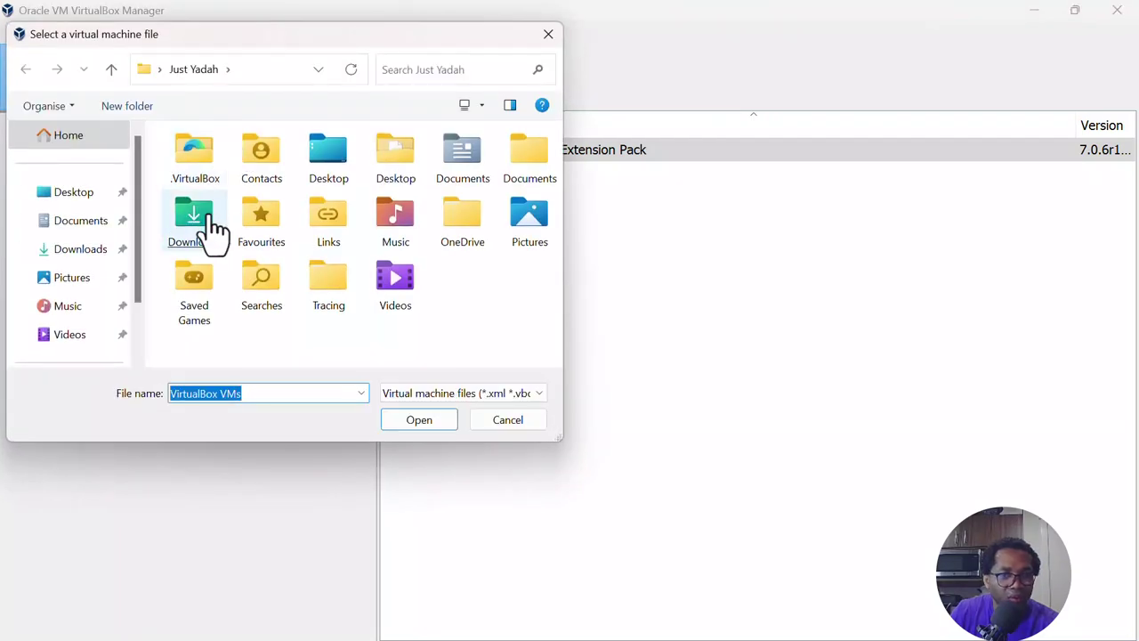
left_click(90, 228)
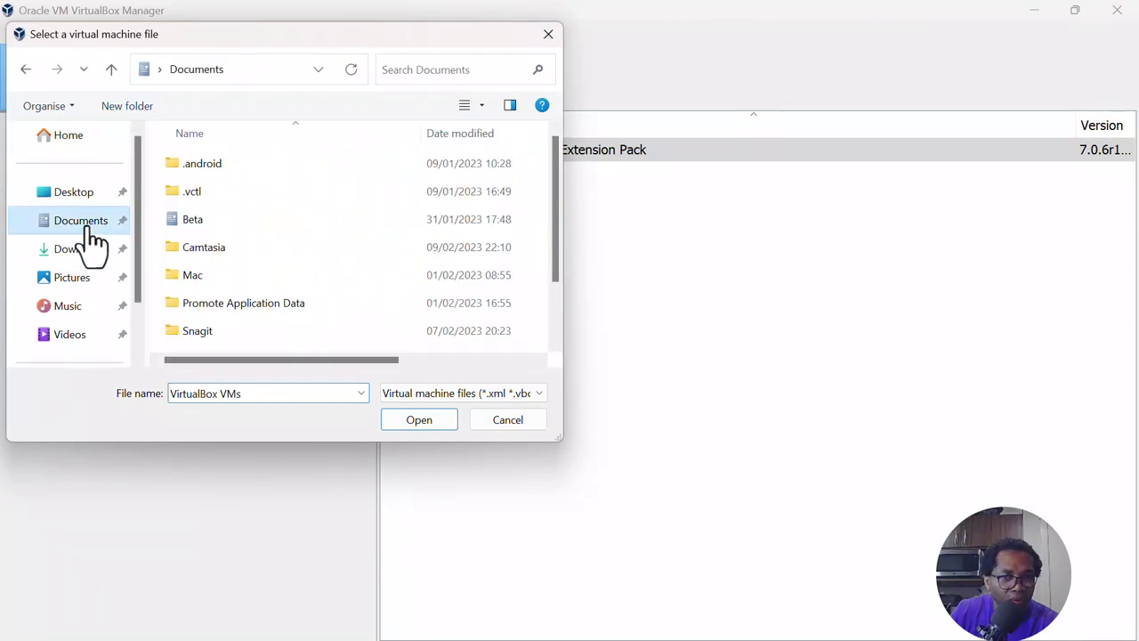
double_click(209, 240)
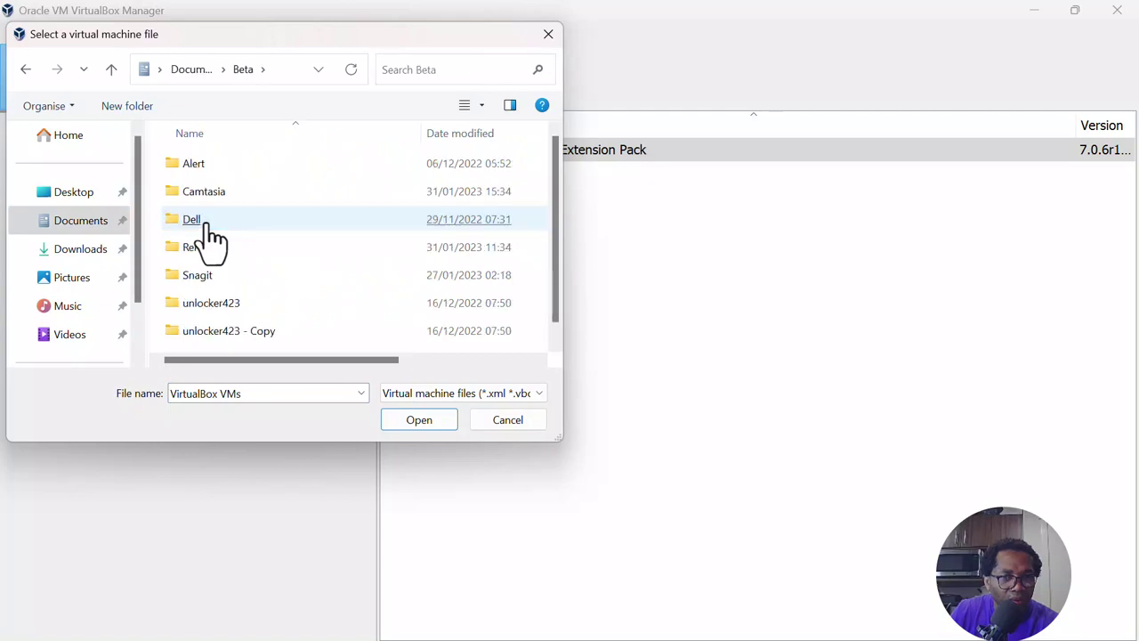
scroll(247, 307, "down", 1)
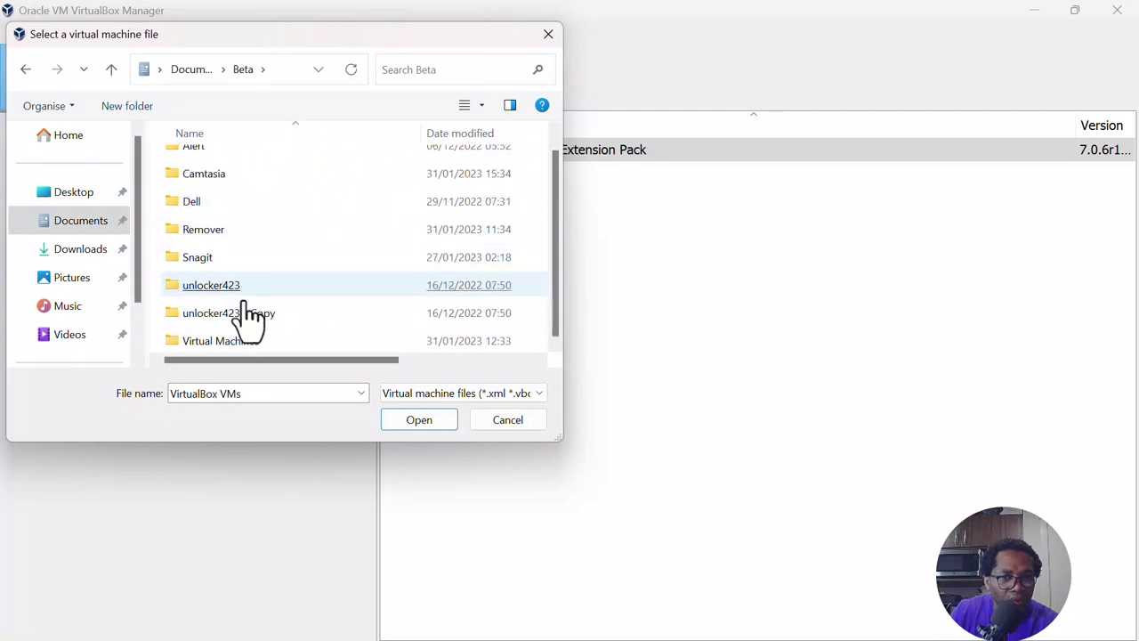
left_click(239, 346)
double_click(243, 348)
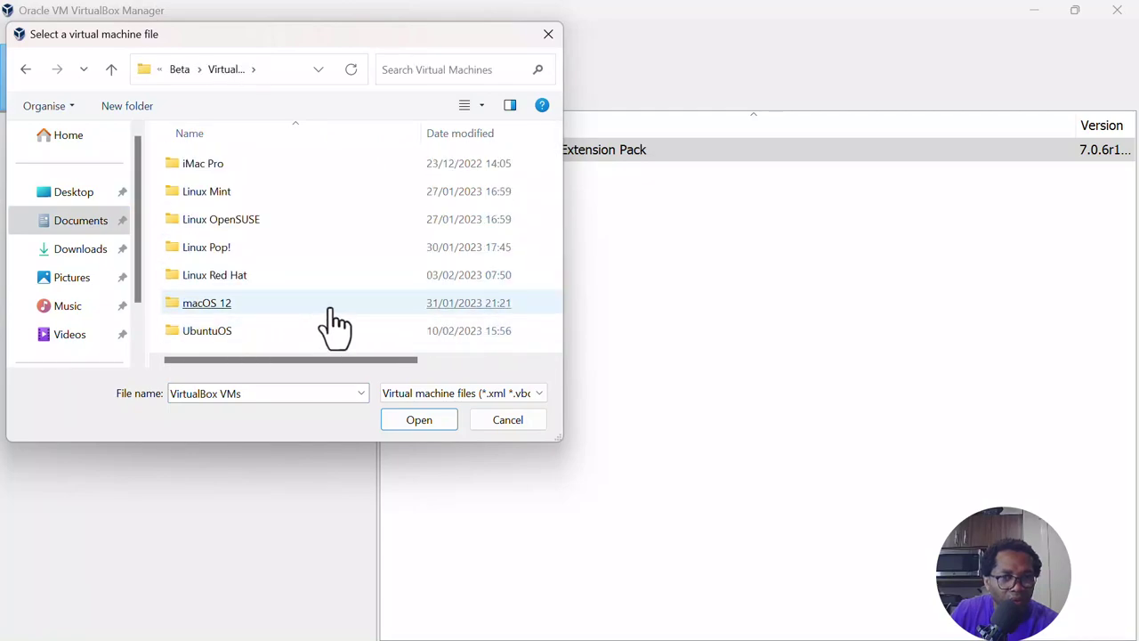
double_click(222, 165)
double_click(227, 191)
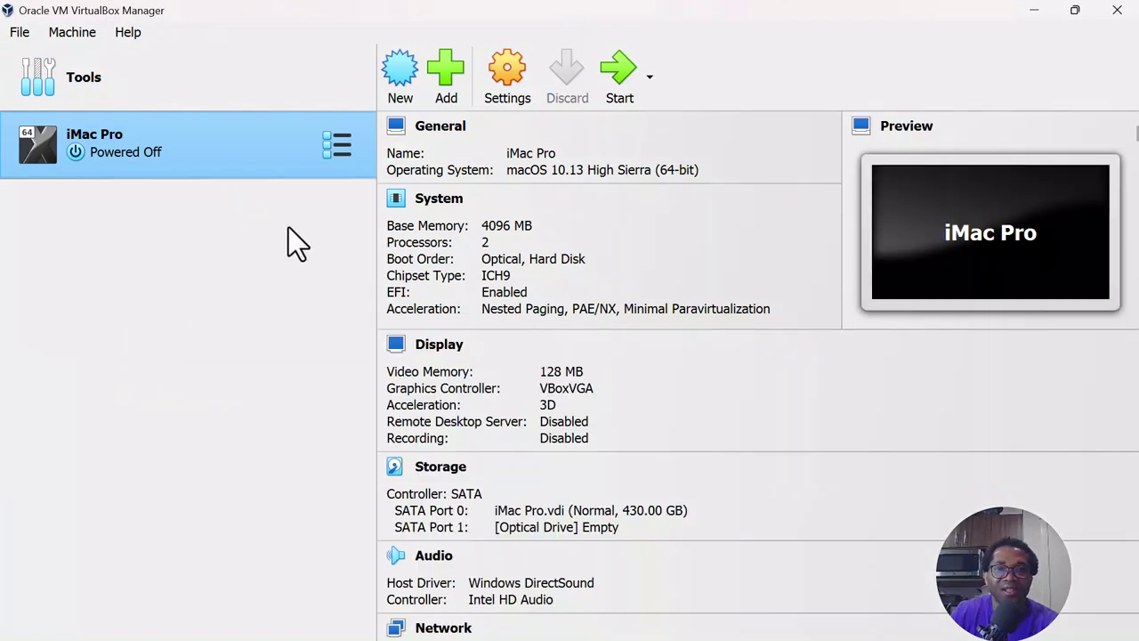
- Start the iMac Pro virtual machine and log in to macOS with the account password
left_click(623, 81)
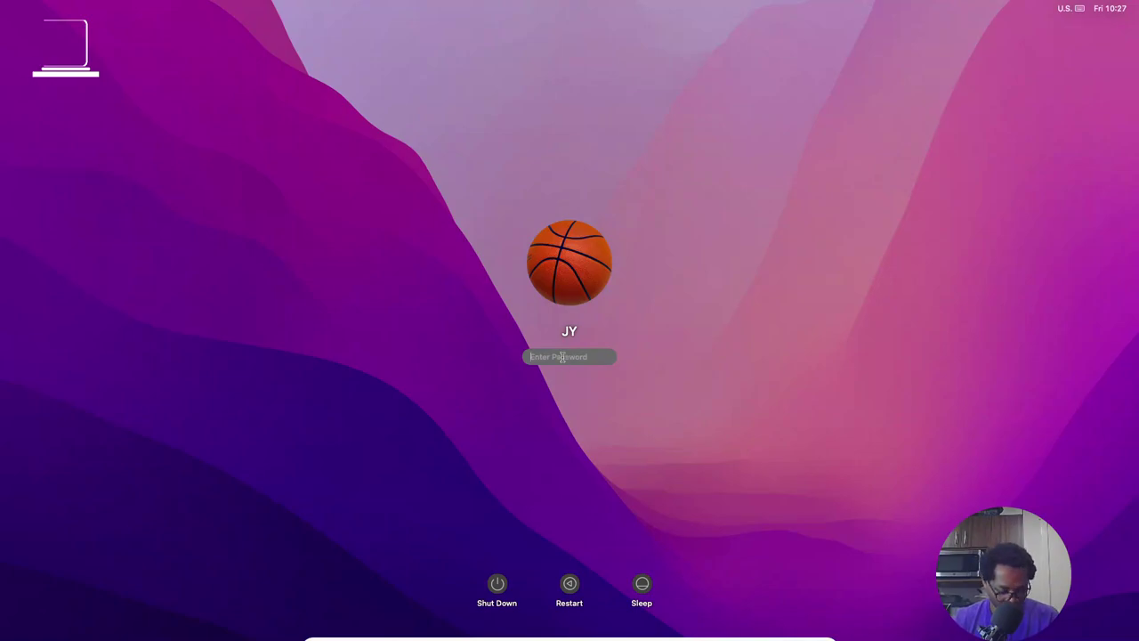
type("••")
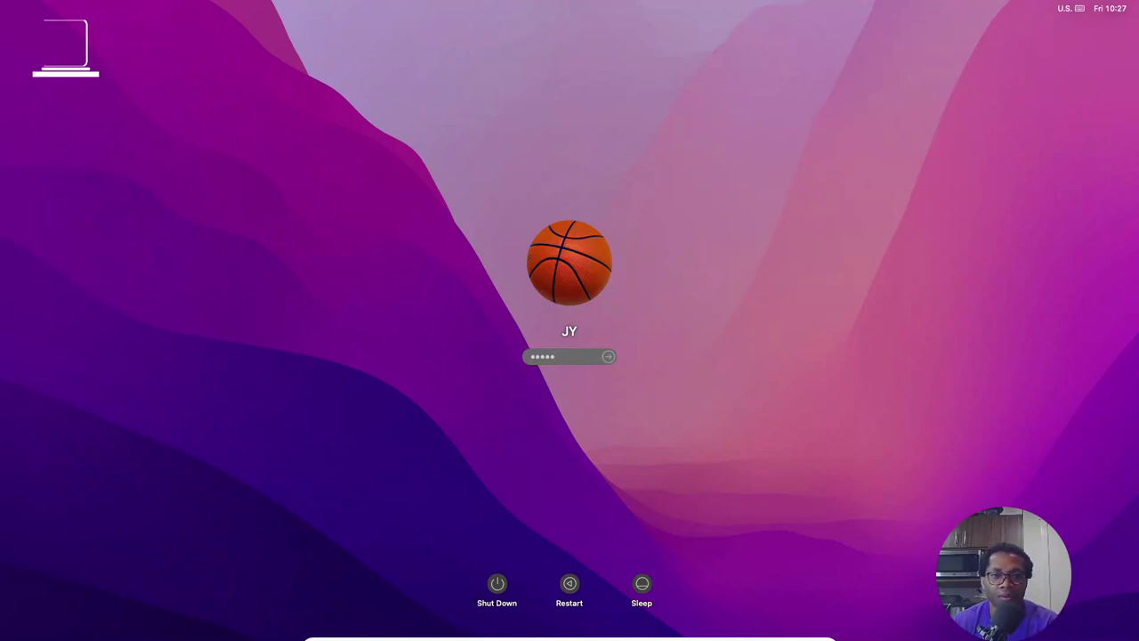
key("Return")
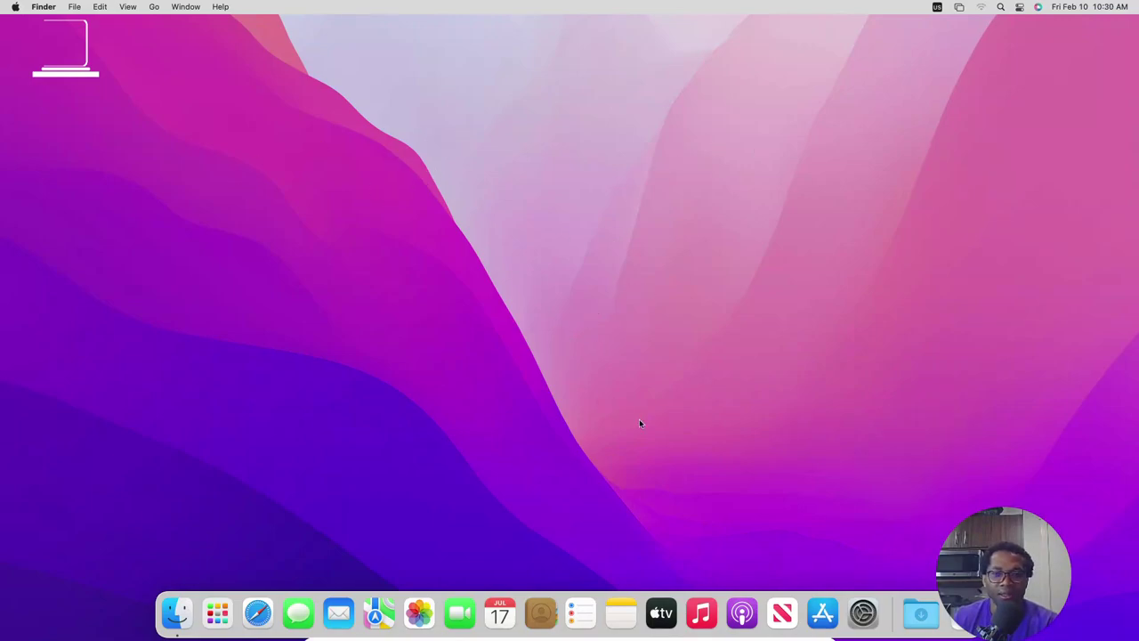
- Launch Safari in the macOS guest, open a new browser window and load Bing from the favorites
left_click(255, 613)
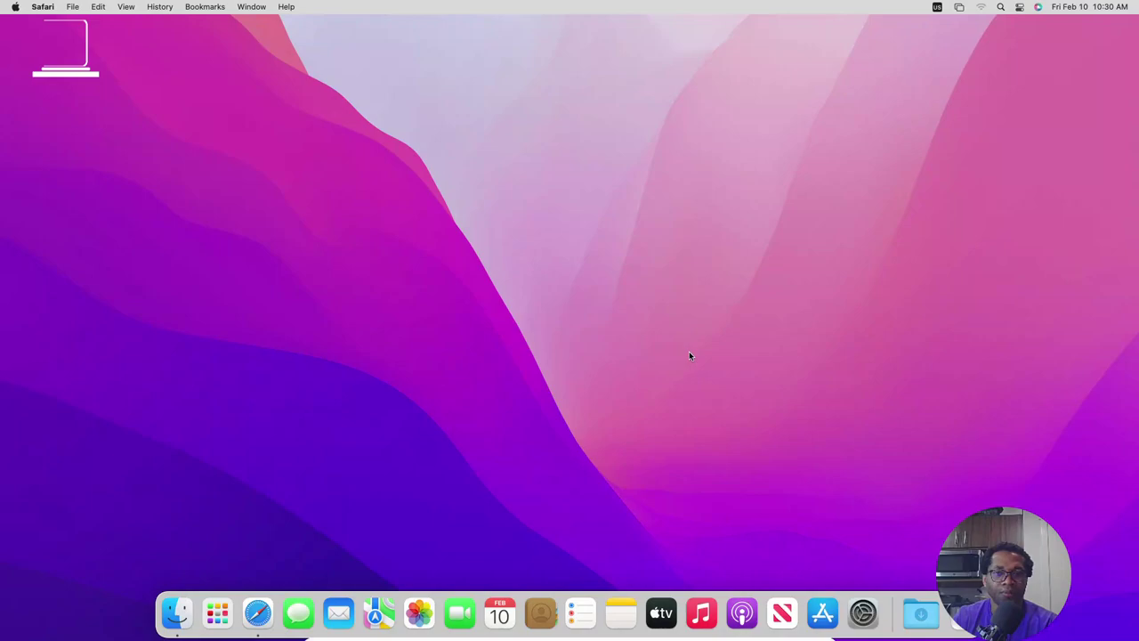
key("super+n")
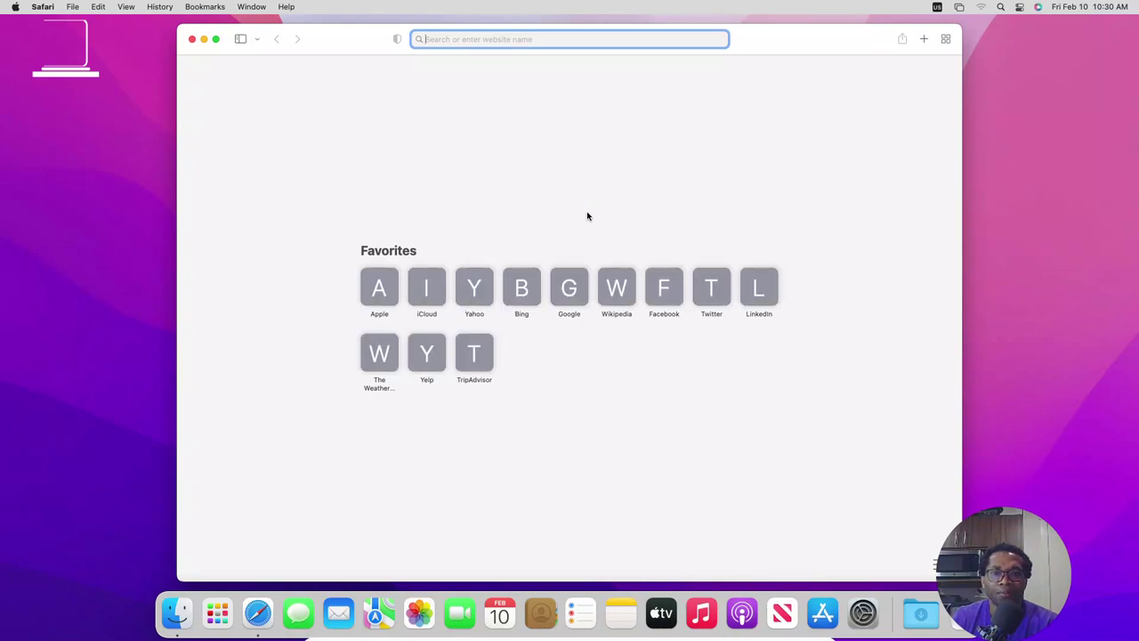
left_click(530, 294)
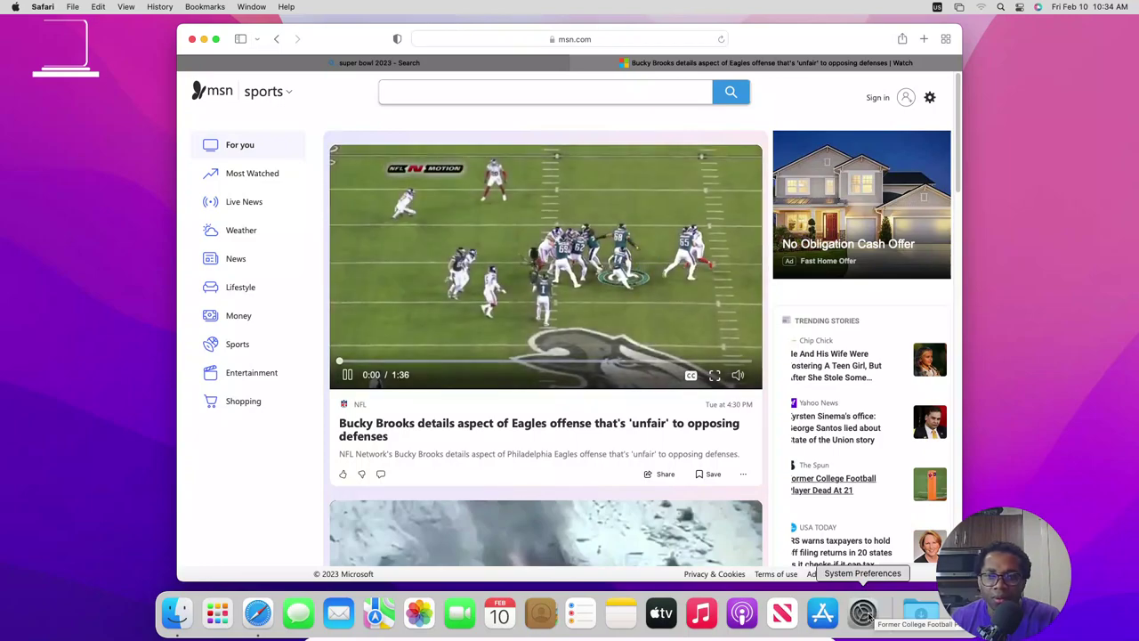
- Open the Sound settings in System Preferences and play sound effects through Internal Speakers
left_click(865, 613)
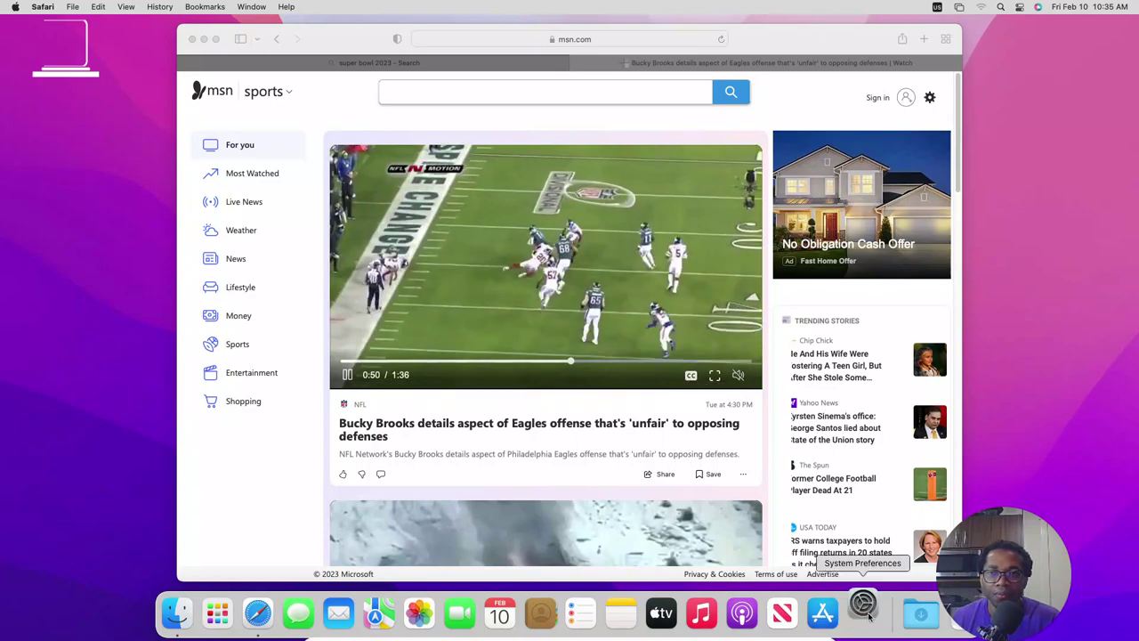
left_click(546, 329)
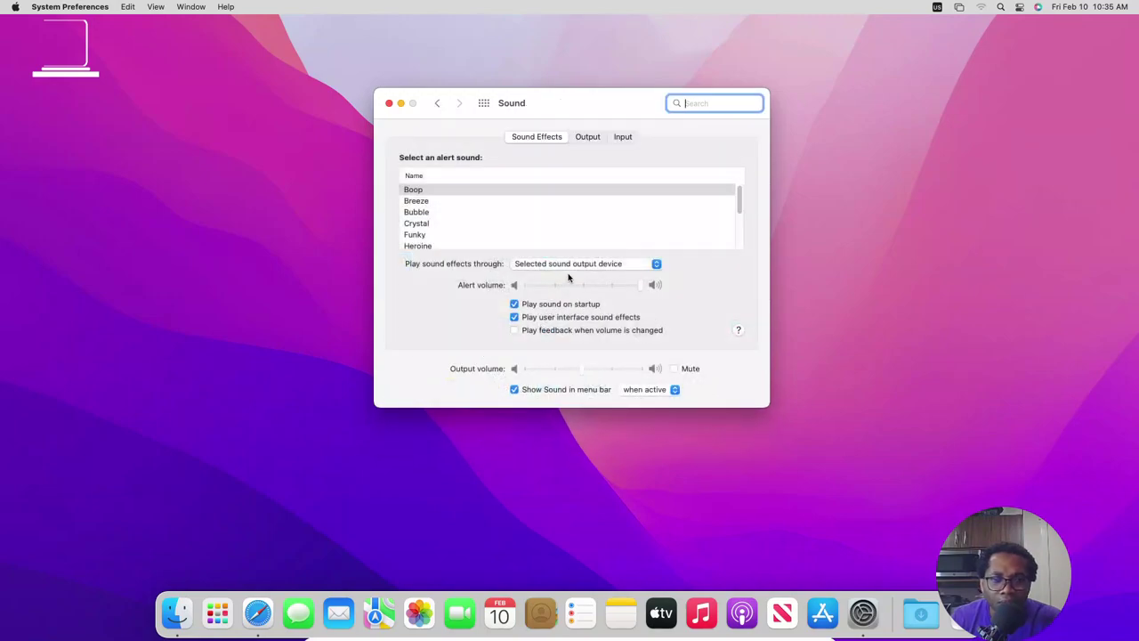
left_click(582, 264)
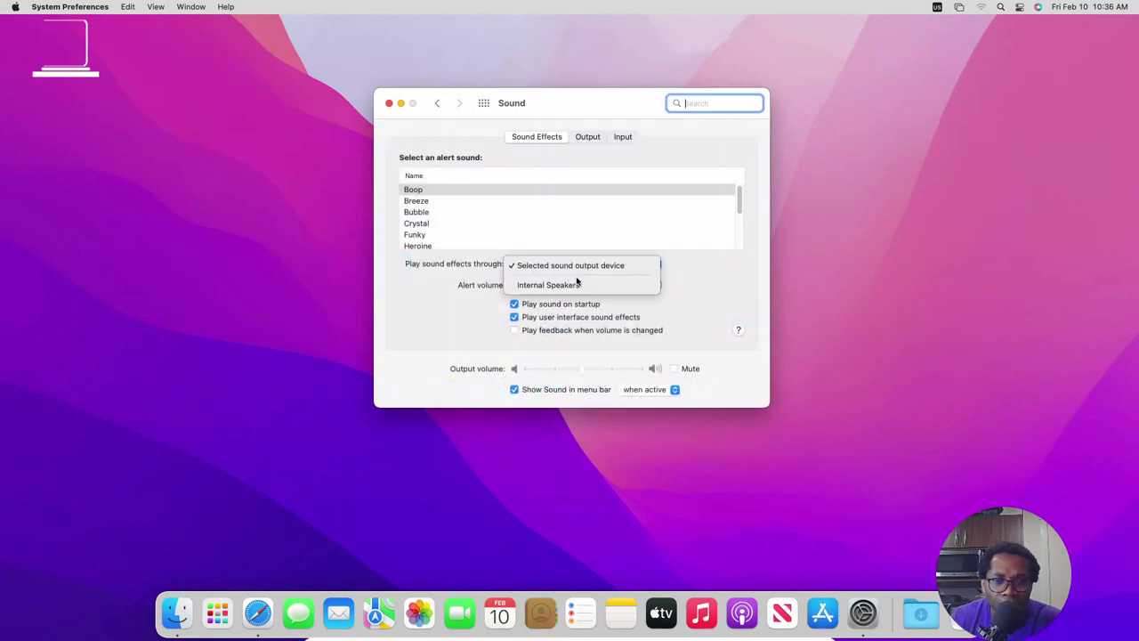
left_click(574, 285)
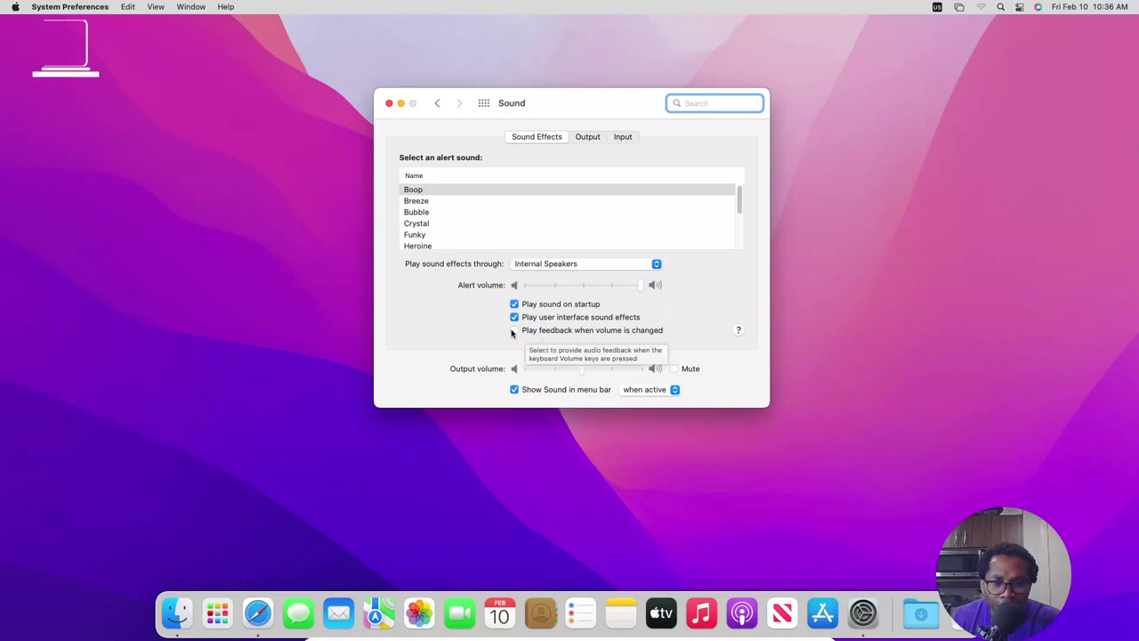
- Preview several alert sounds, including Sonar, Pluck, Pebble, Breeze and Boop, to test the audio output
key("Tab")
key("s")
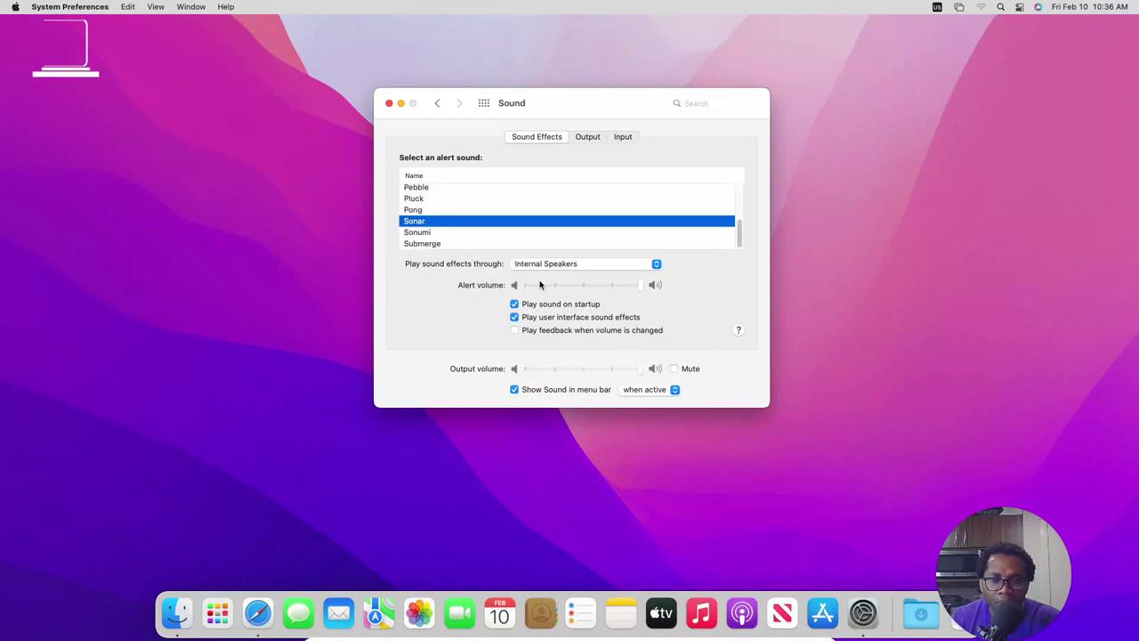
left_click(451, 214)
left_click(452, 200)
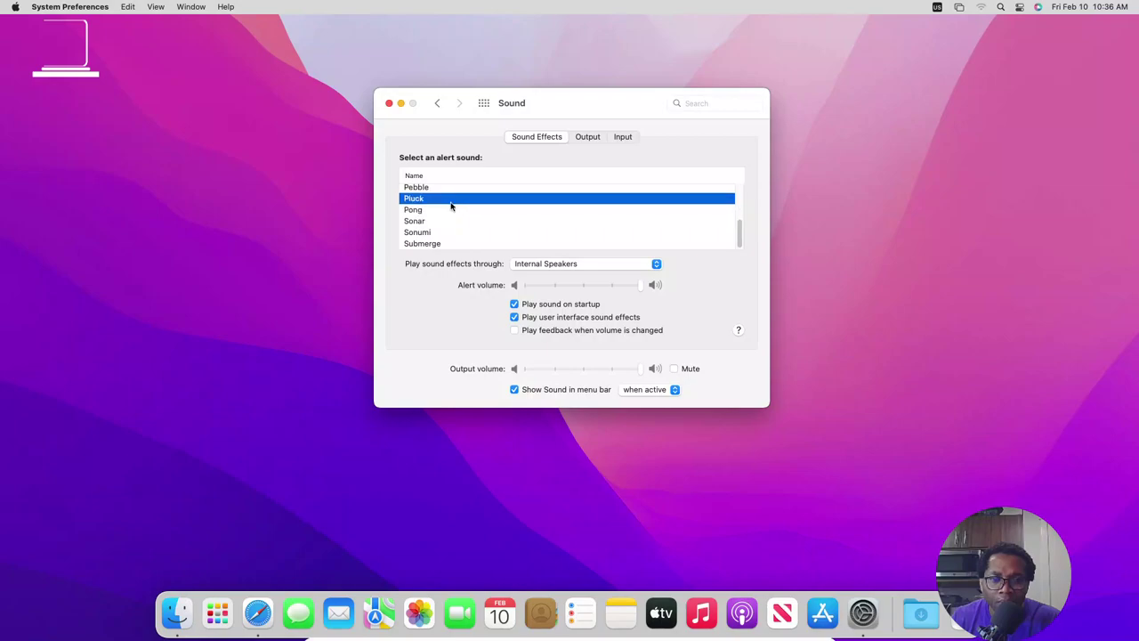
left_click(454, 189)
scroll(457, 191, "up", 1)
scroll(473, 235, "up", 5)
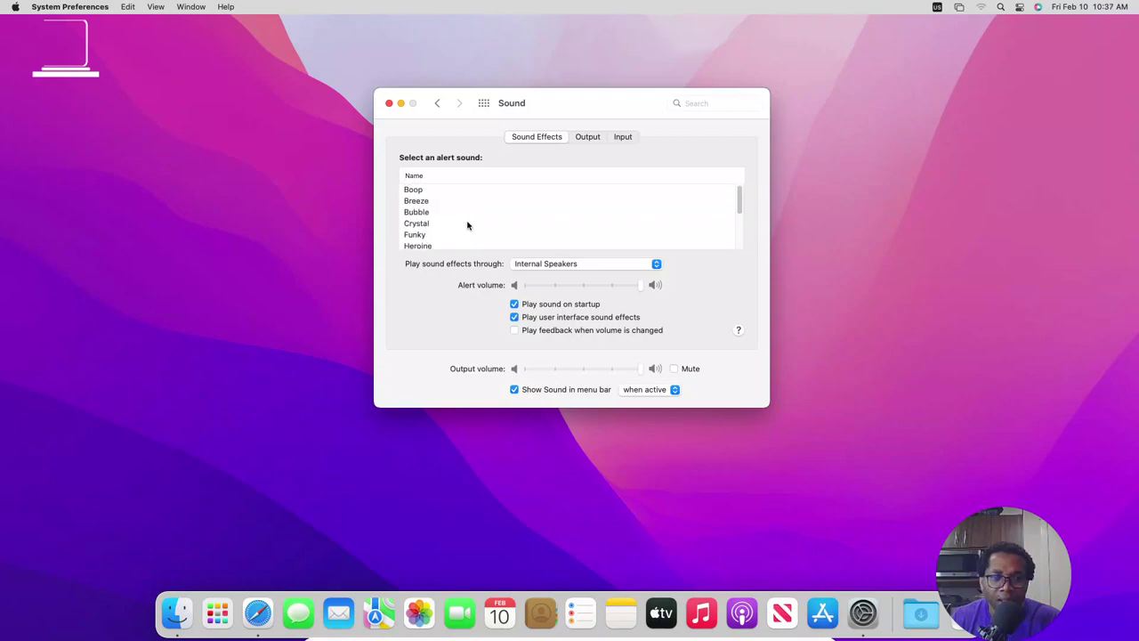
left_click(425, 200)
left_click(425, 191)
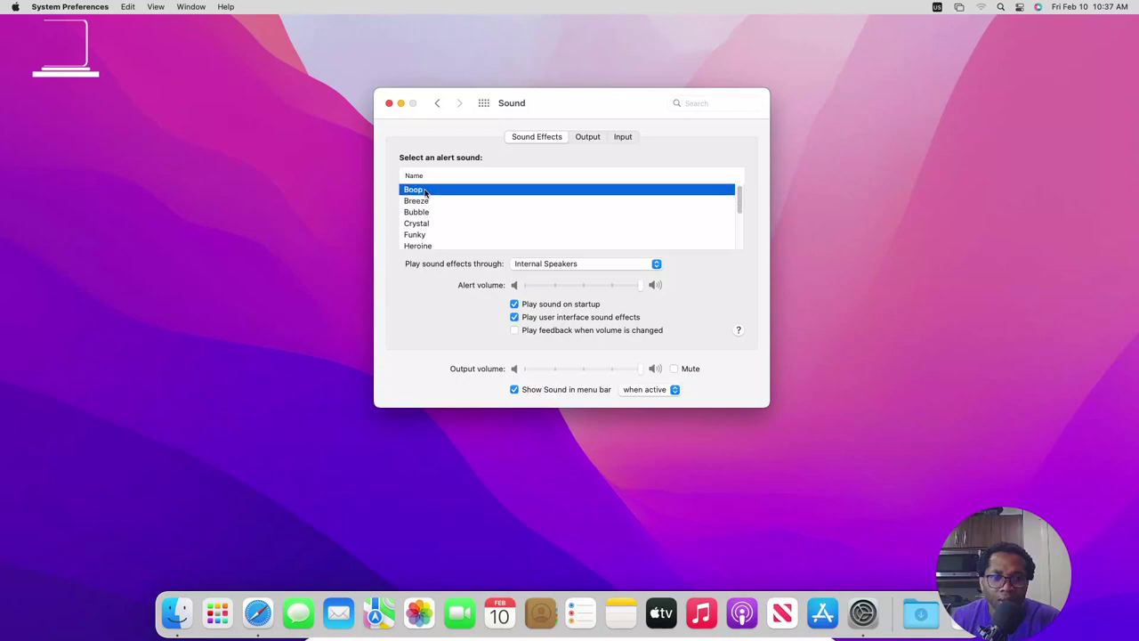
- Try the Pluck, Pong, Sonar and Sonumi alert sounds, choose Submerge, and close System Preferences
scroll(425, 192, "down", 5)
left_click(427, 201)
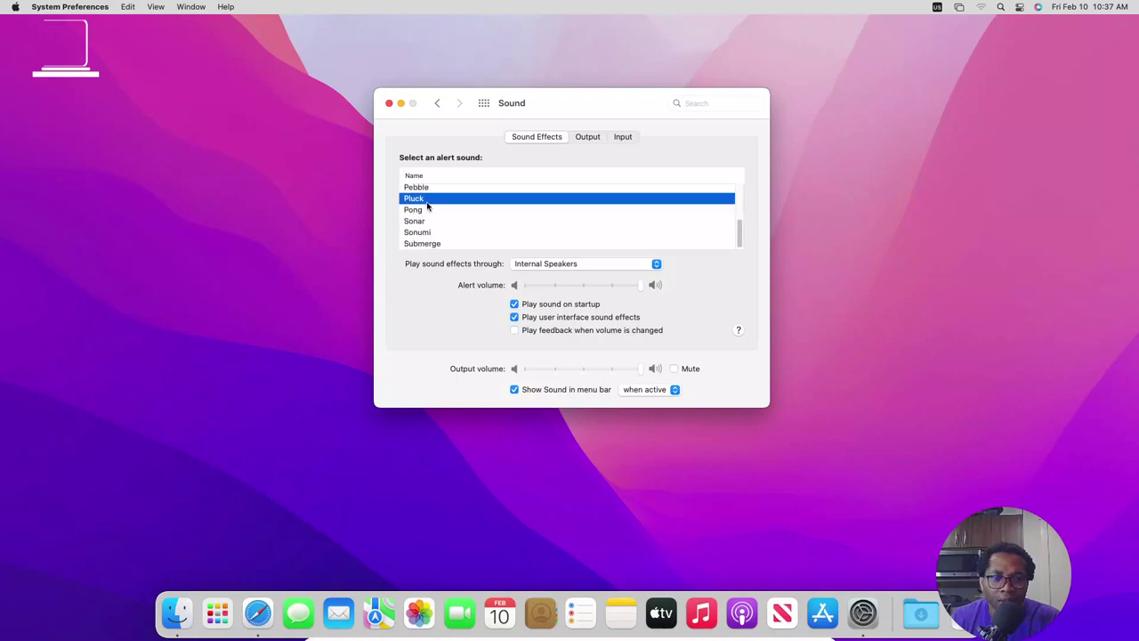
left_click(424, 211)
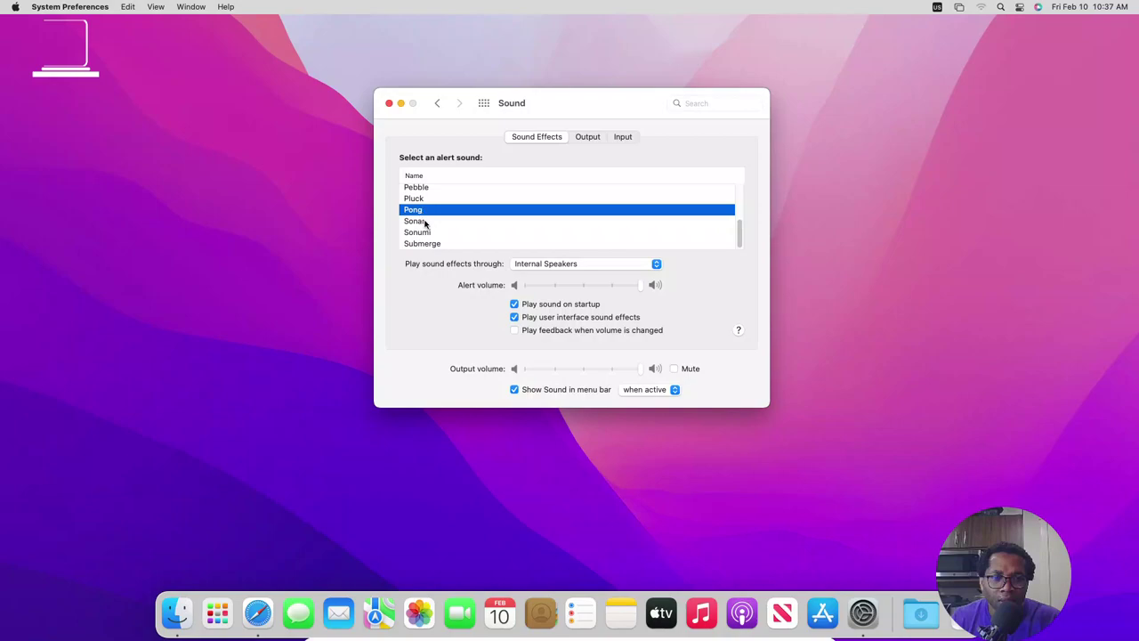
left_click(425, 223)
left_click(428, 232)
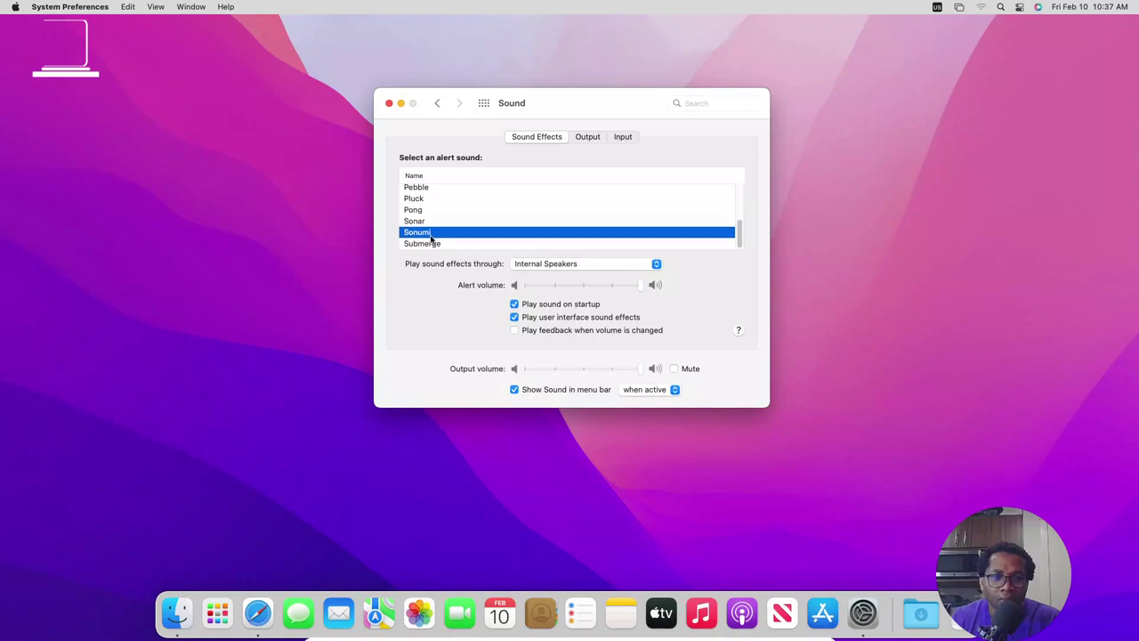
left_click(431, 244)
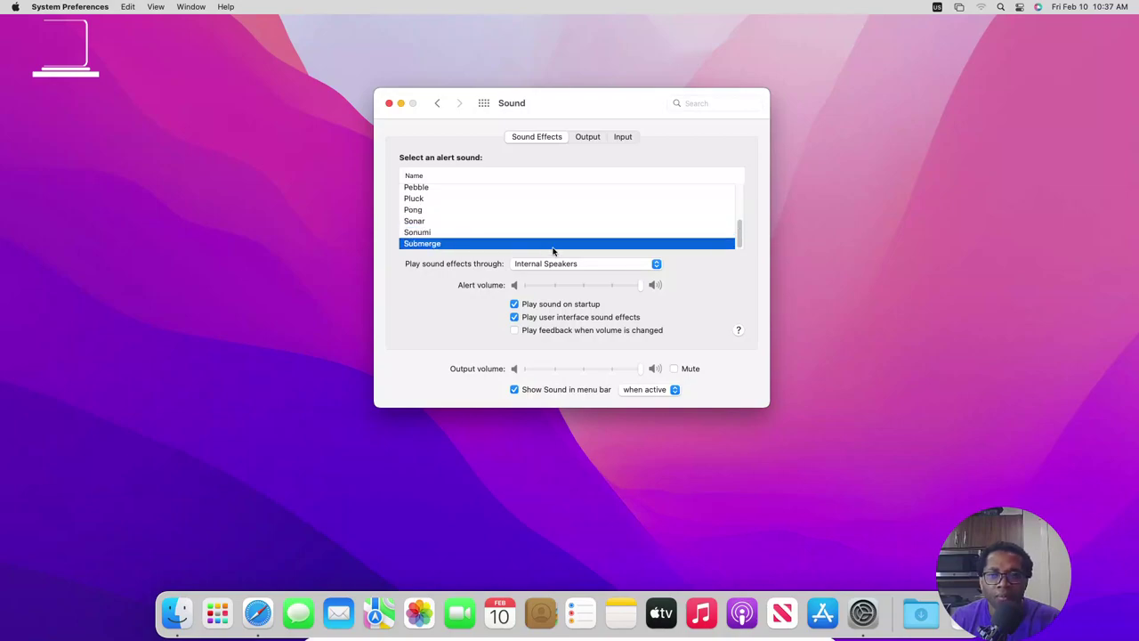
left_click(389, 104)
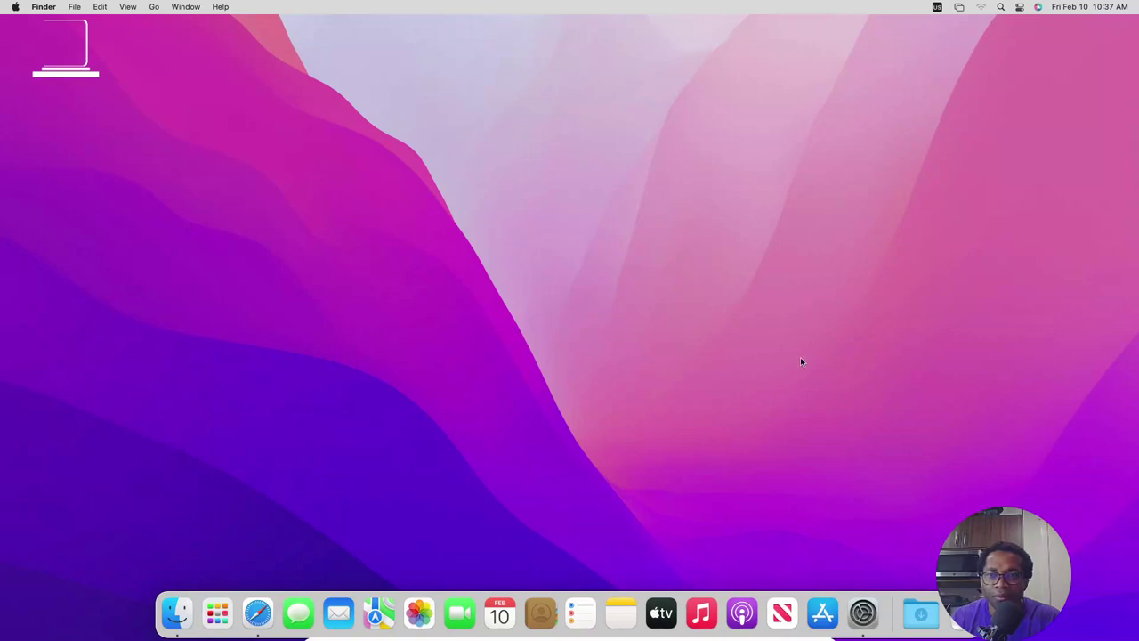
- Launch Podcasts and search all podcasts for "the english we speak"
left_click(741, 613)
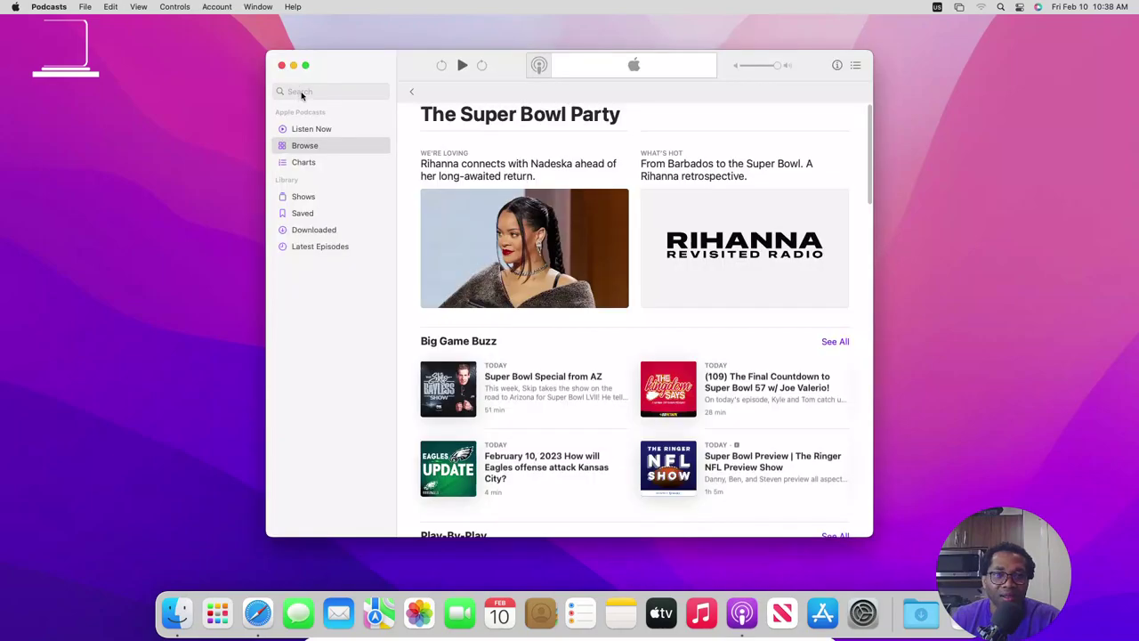
left_click(310, 90)
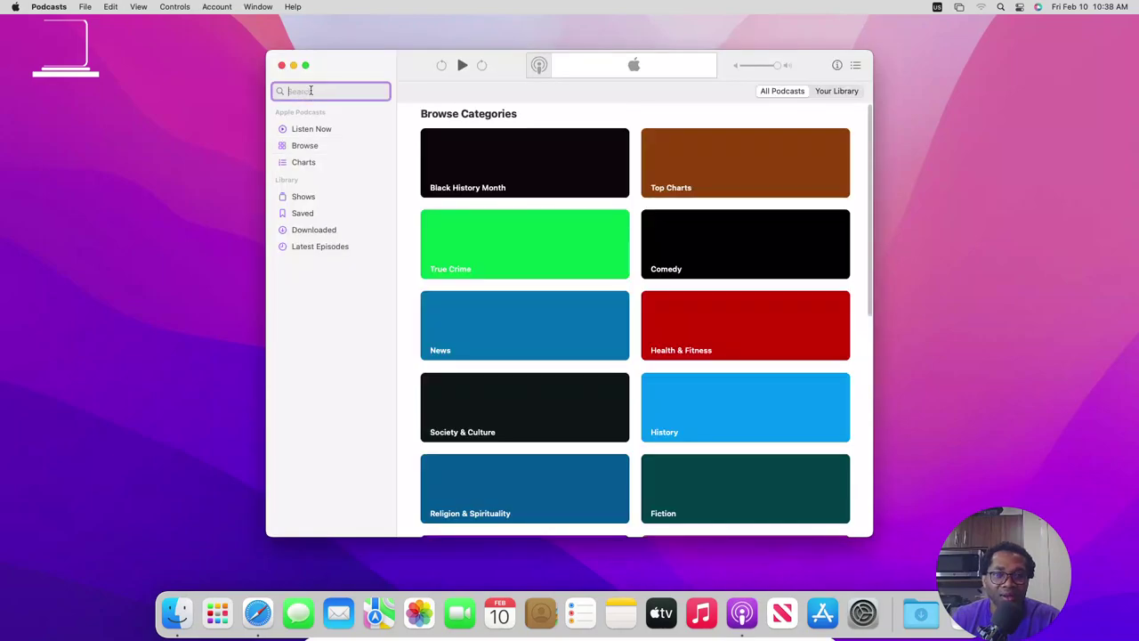
type("e")
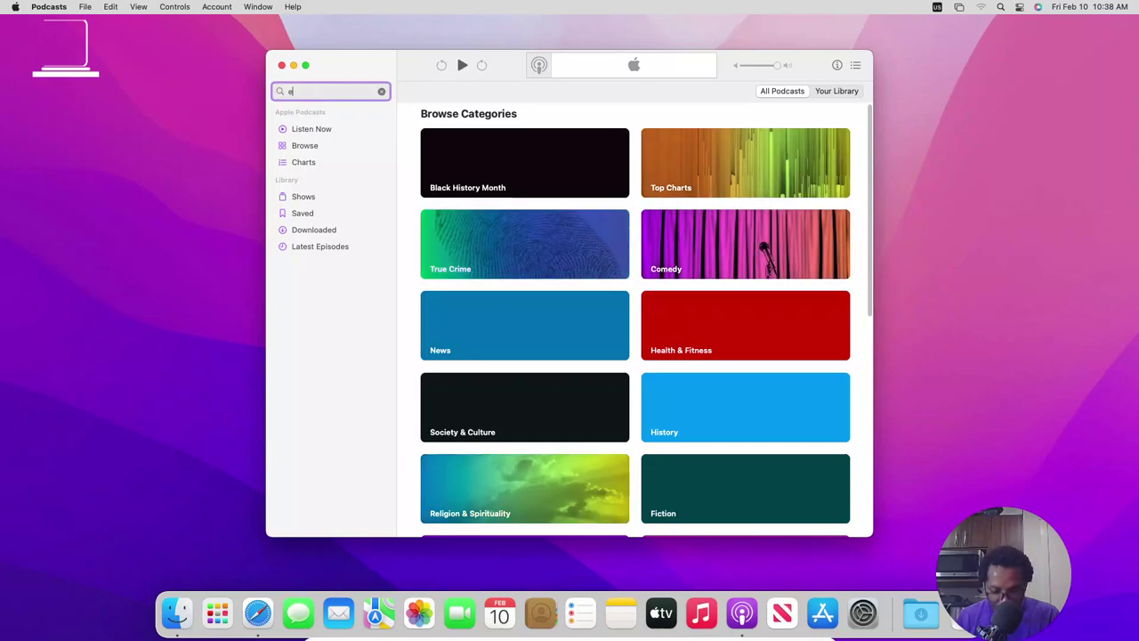
type("nglis we")
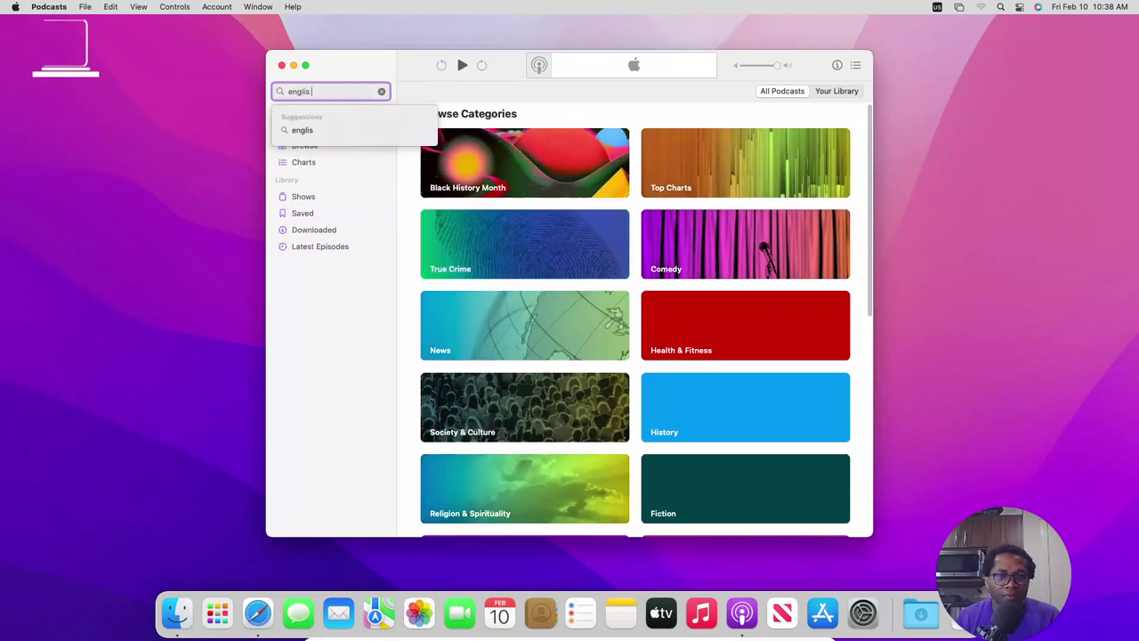
key("BackSpace")
key("BackSpace")
key("BackSpace")
key("BackSpace")
key("BackSpace")
key("BackSpace")
key("BackSpace")
key("BackSpace")
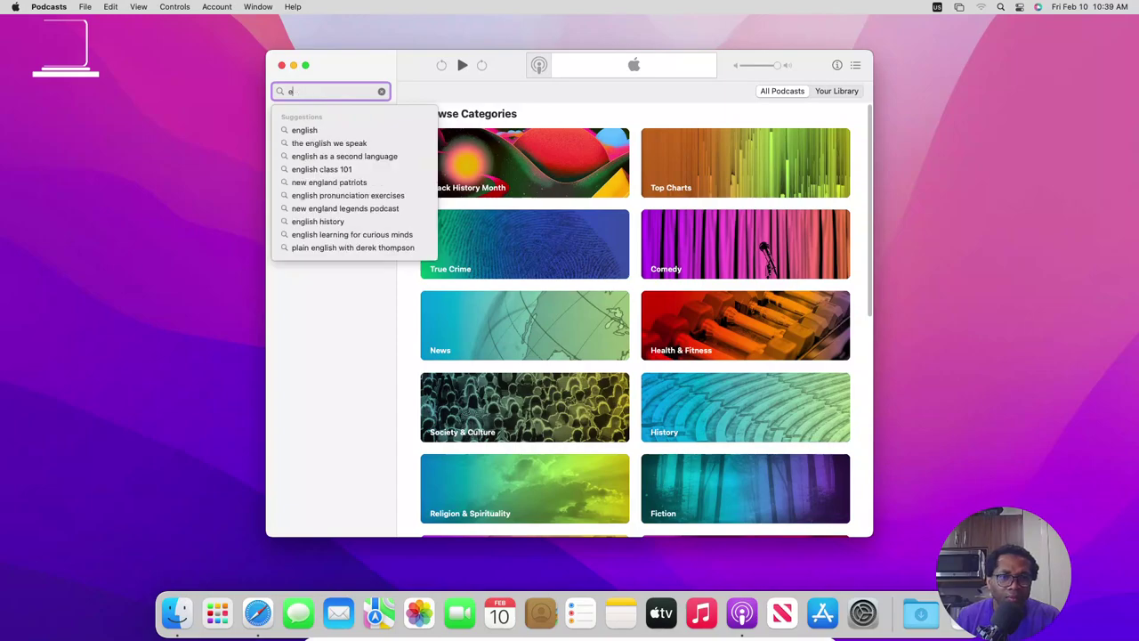
type("nglish ")
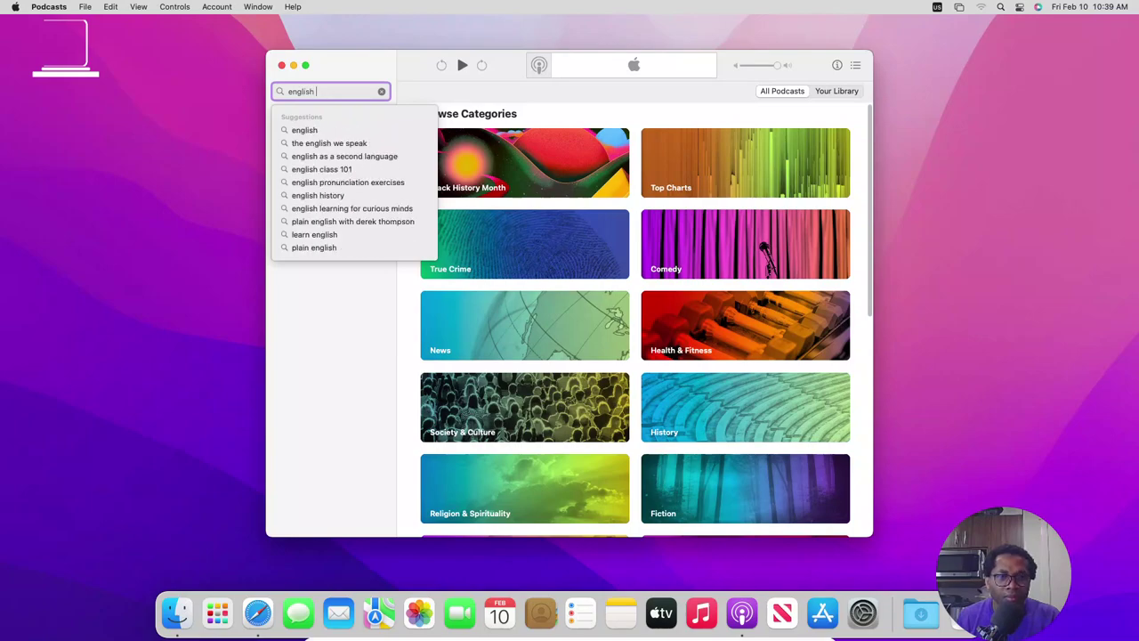
type("we spea")
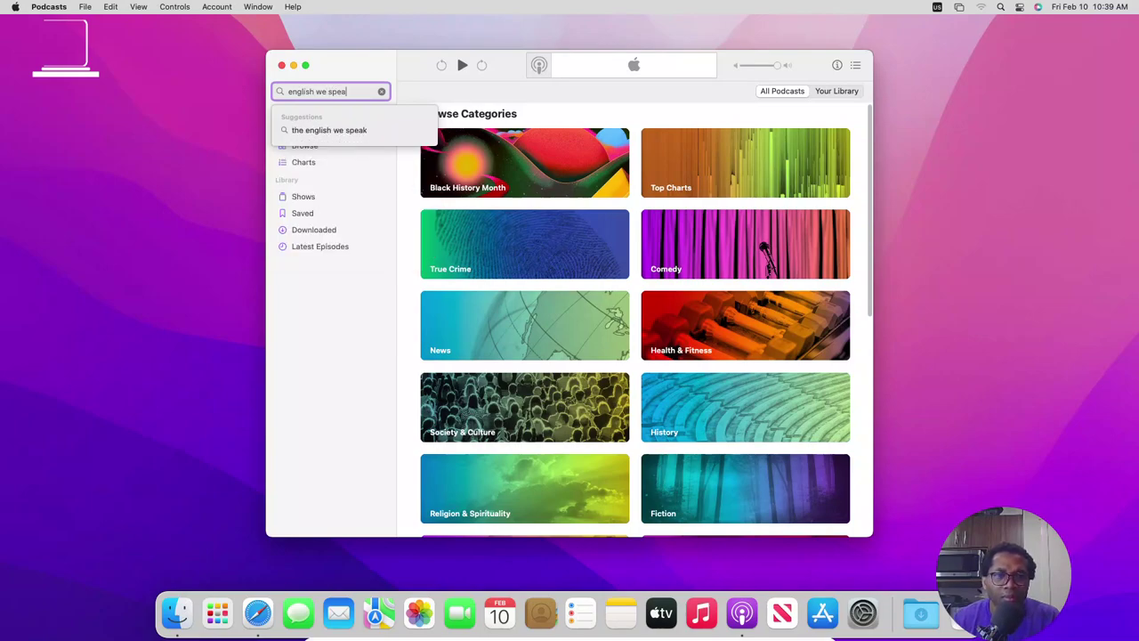
left_click(309, 131)
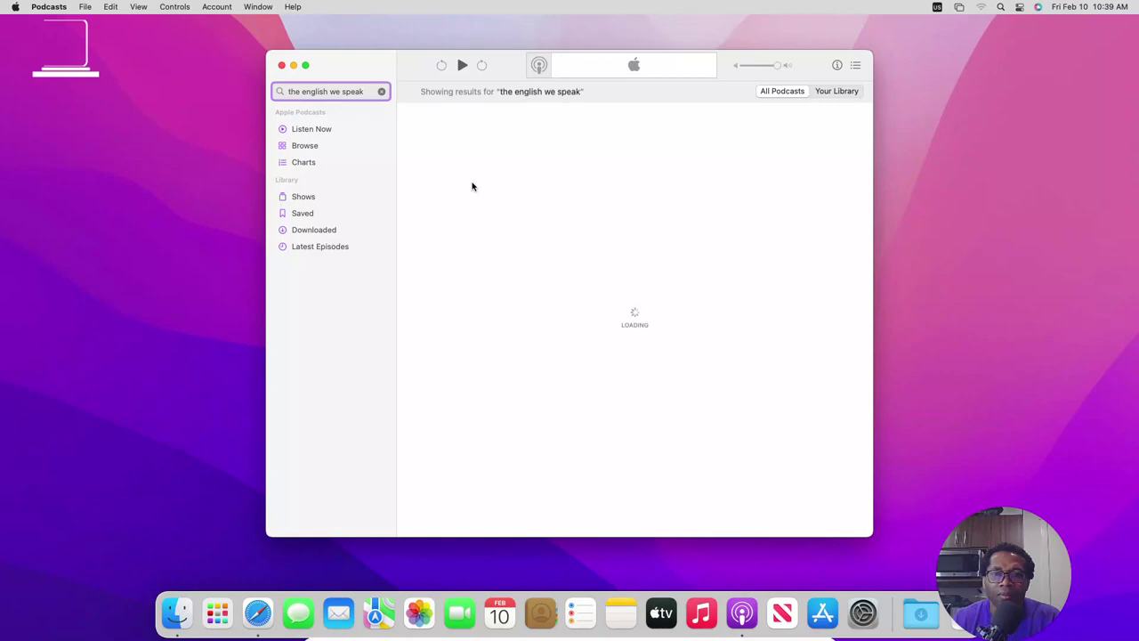
- Play the BBC Radio show The English We Speak as an audio test, pause it, and close the Podcasts window
mouse_move(465, 203)
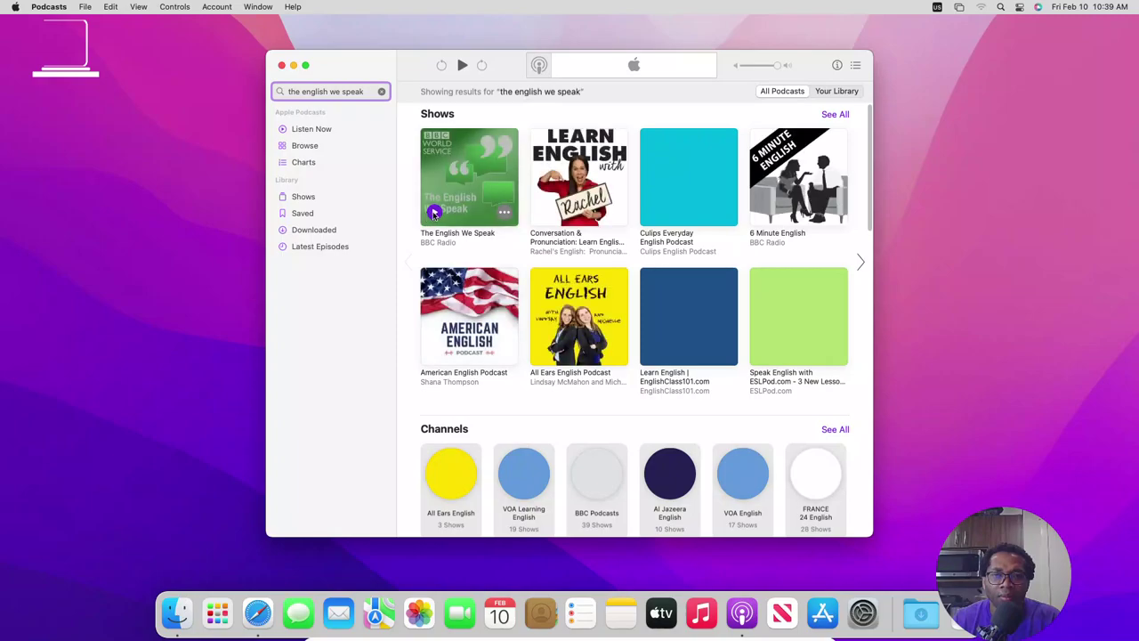
left_click(434, 213)
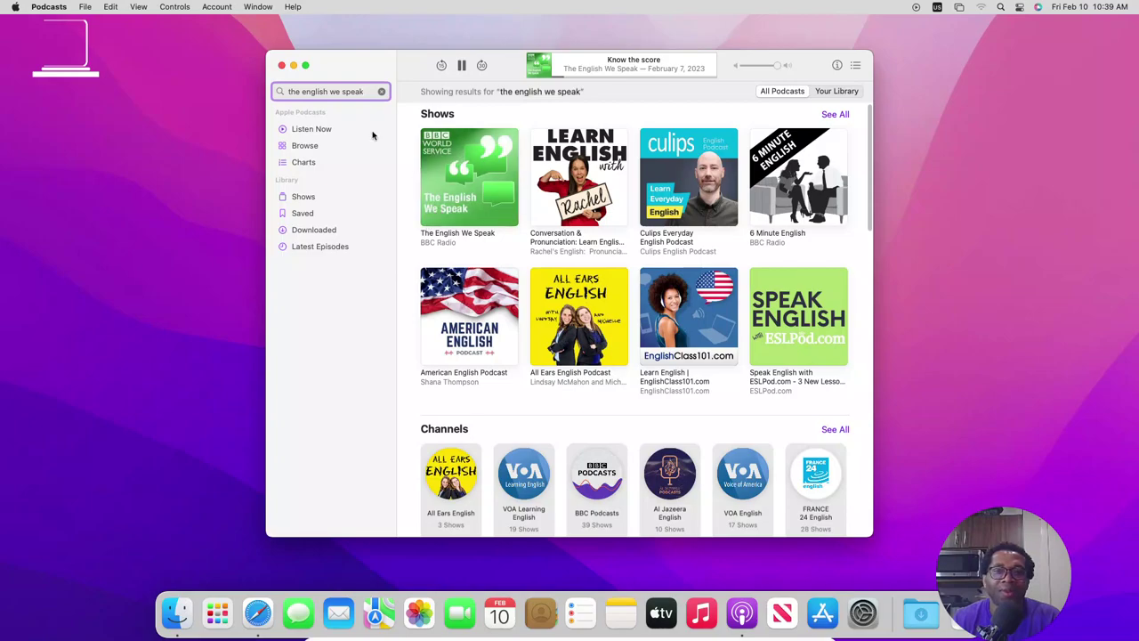
left_click(463, 66)
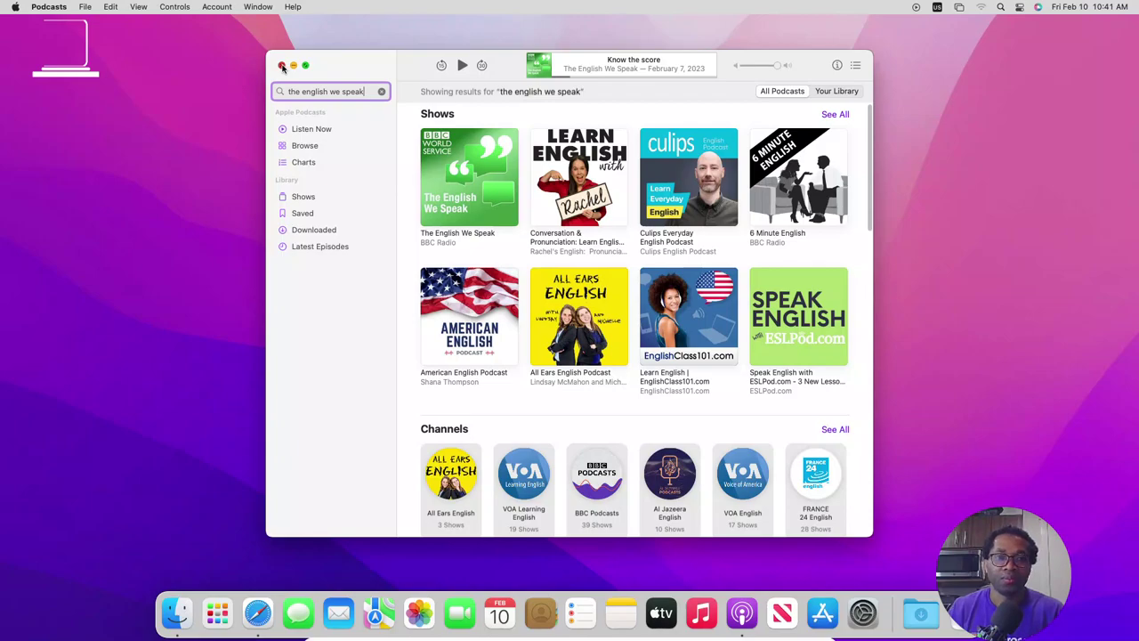
left_click(282, 65)
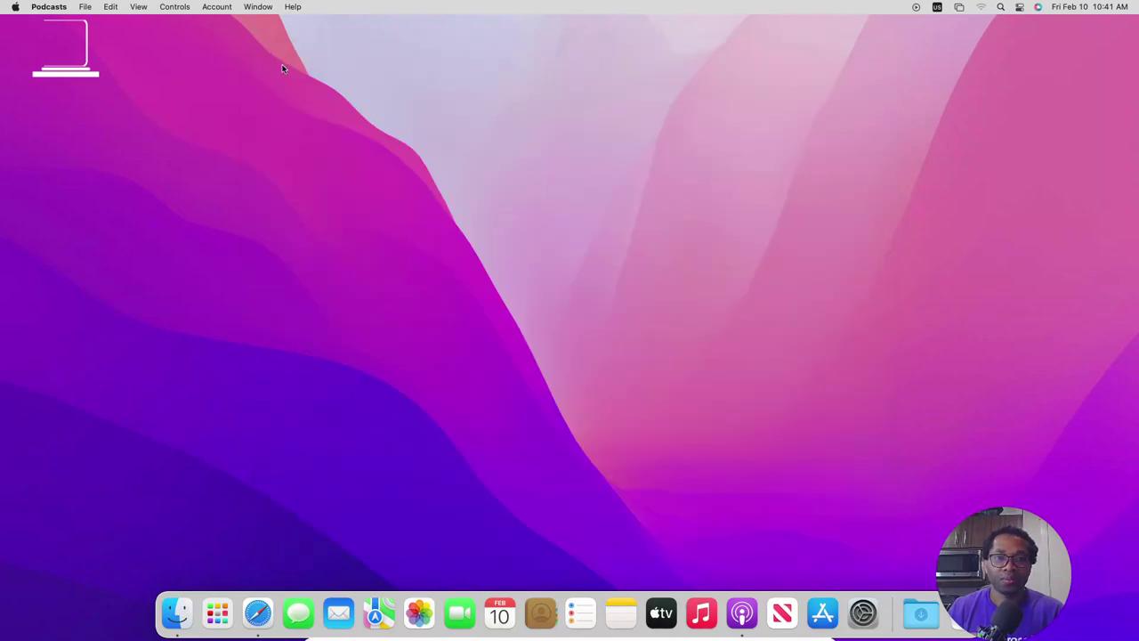
- Shut down the macOS guest and confirm the shutdown
left_click(15, 7)
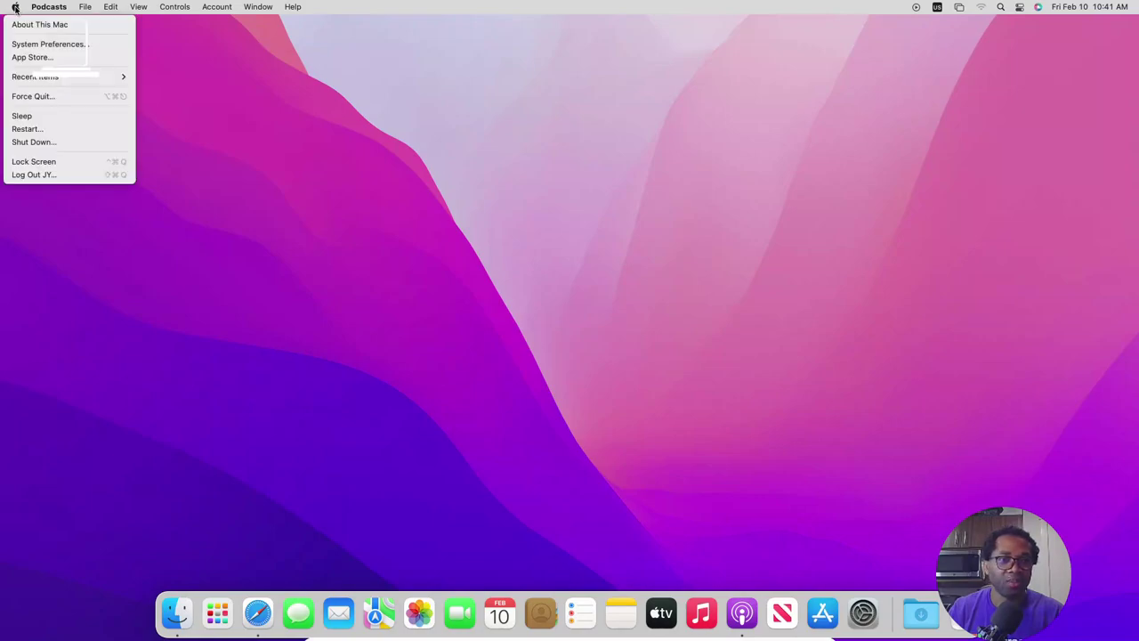
left_click(45, 143)
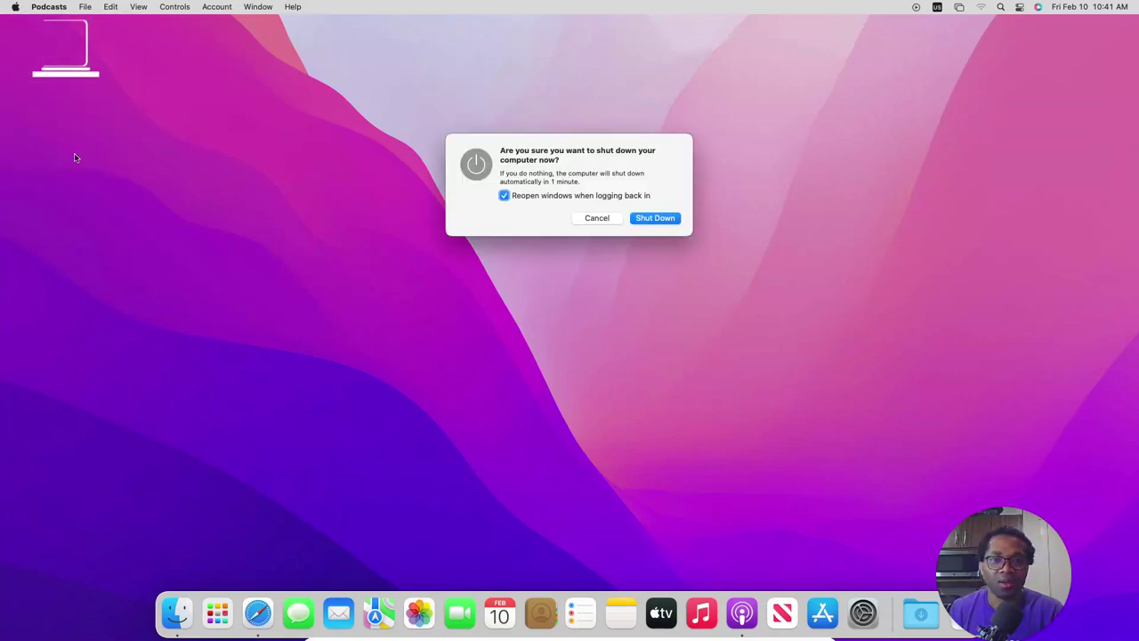
left_click(675, 222)
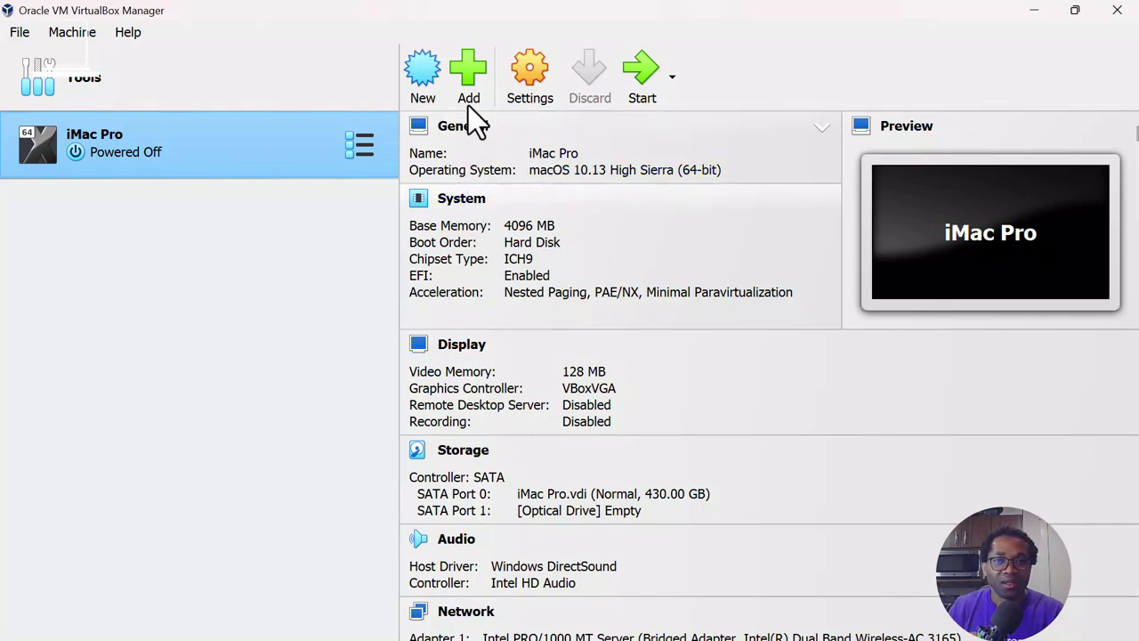
- Start a new virtual machine named TestOS, keep Microsoft Windows and Windows 10 (64-bit) after browsing the versions, and continue to the hardware settings
left_click(424, 74)
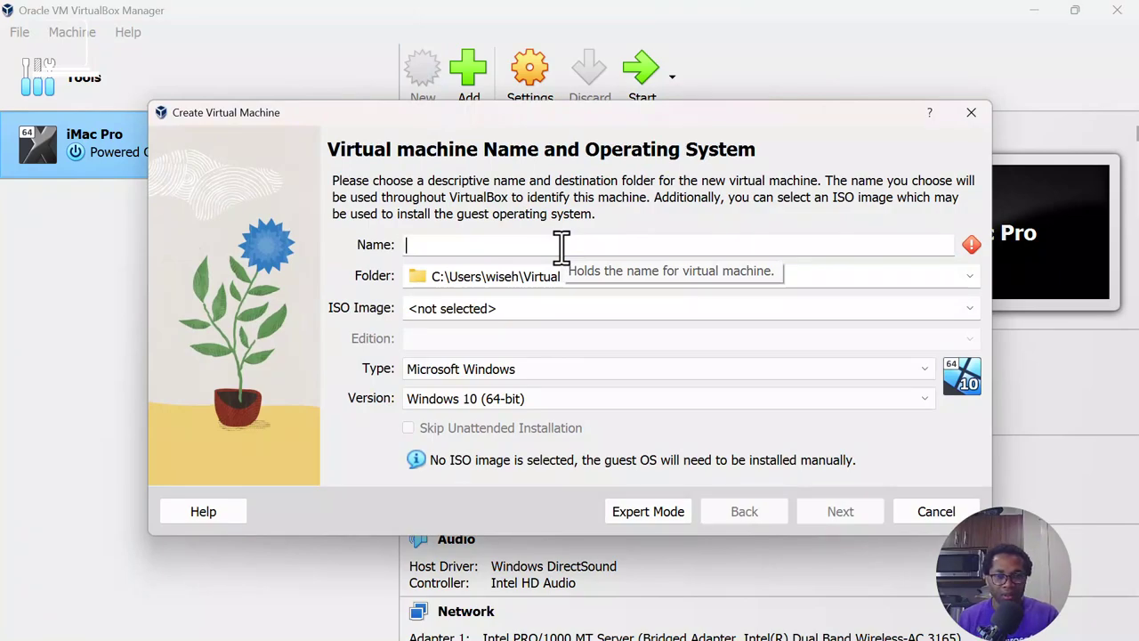
type("TestOS")
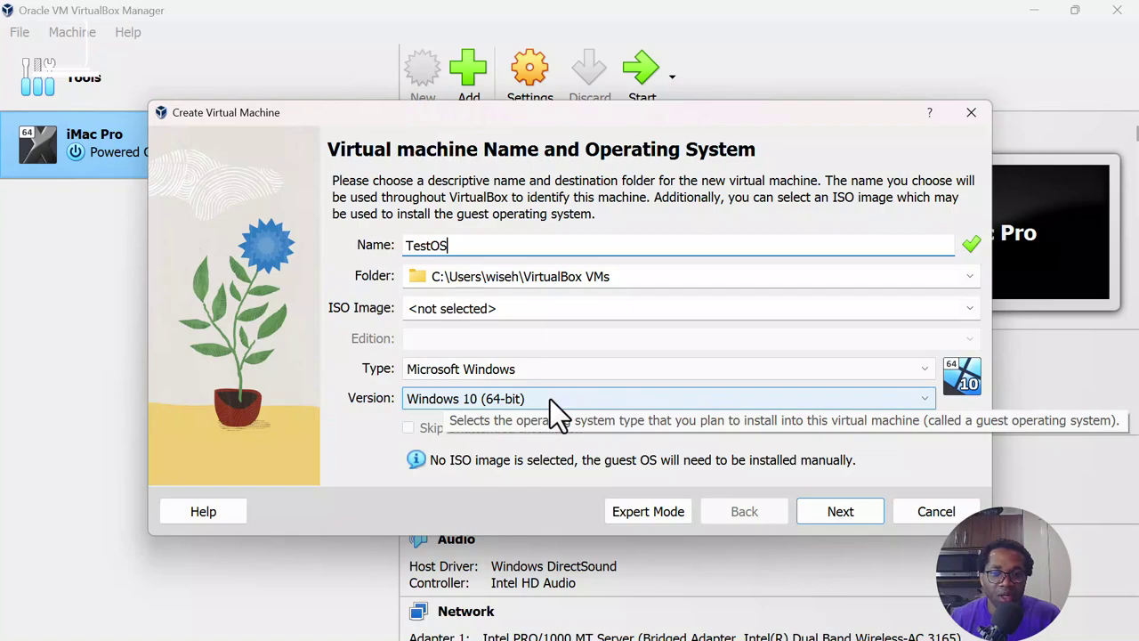
left_click(549, 400)
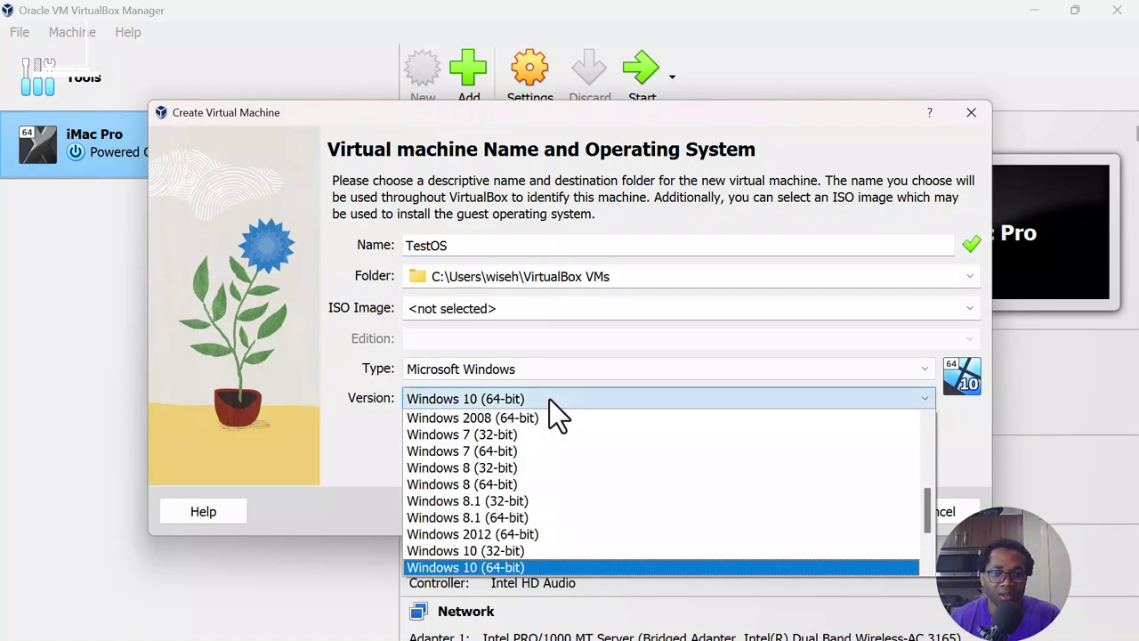
left_click(358, 494)
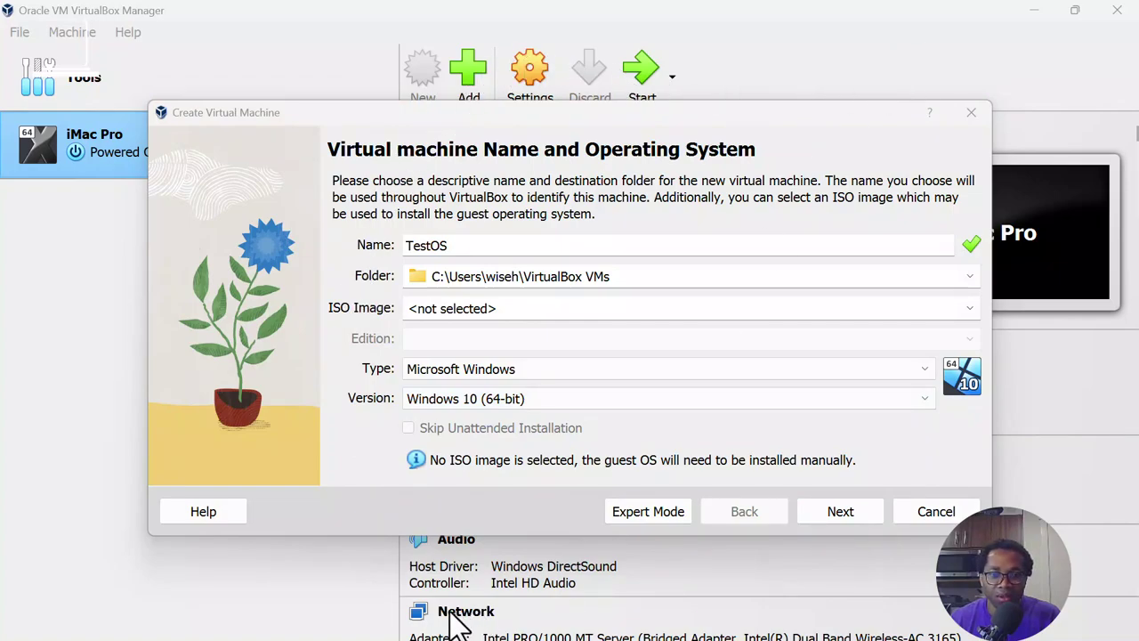
left_click(512, 399)
scroll(511, 498, "down", 2)
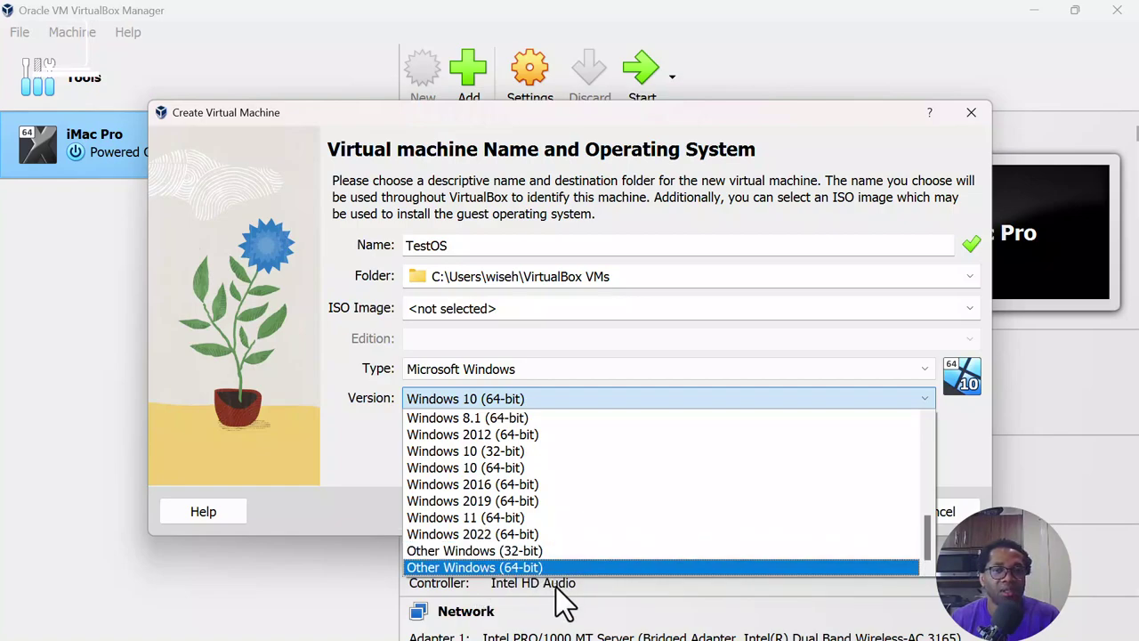
left_click(541, 357)
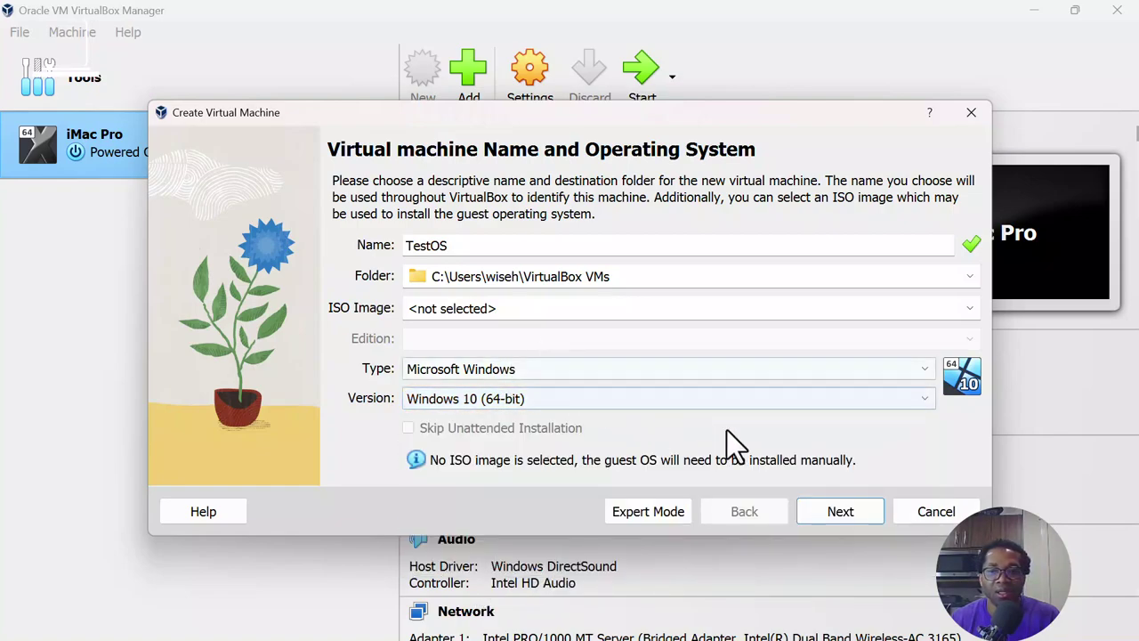
left_click(848, 525)
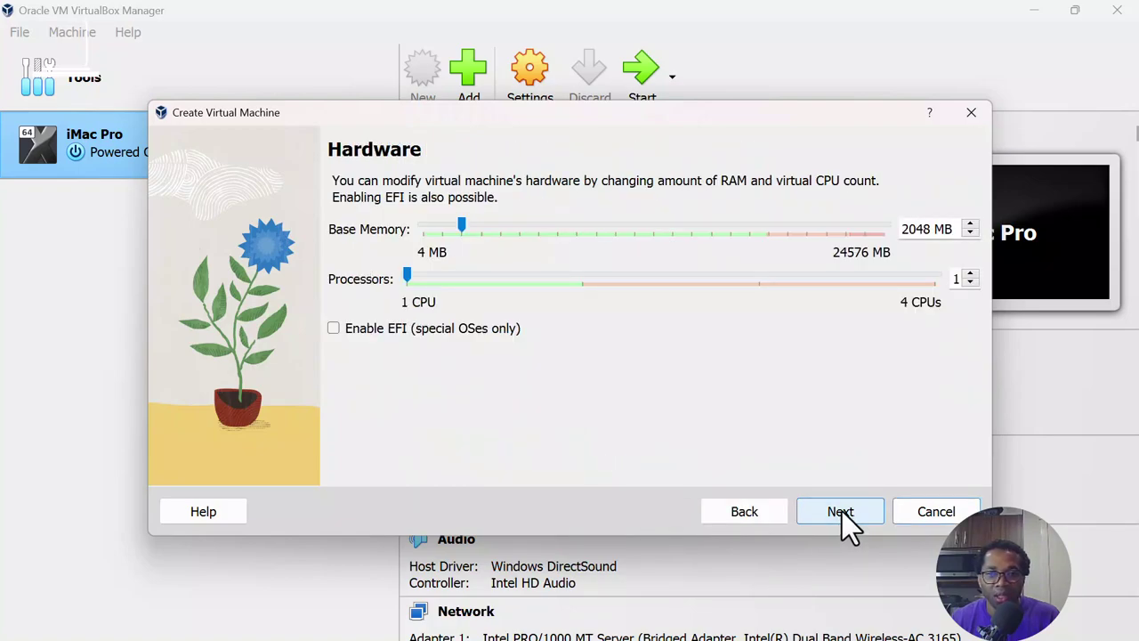
- Keep 2048 MB of memory, 1 CPU and a new 50 GB virtual hard disk, and finish creating the TestOS machine
left_click(843, 516)
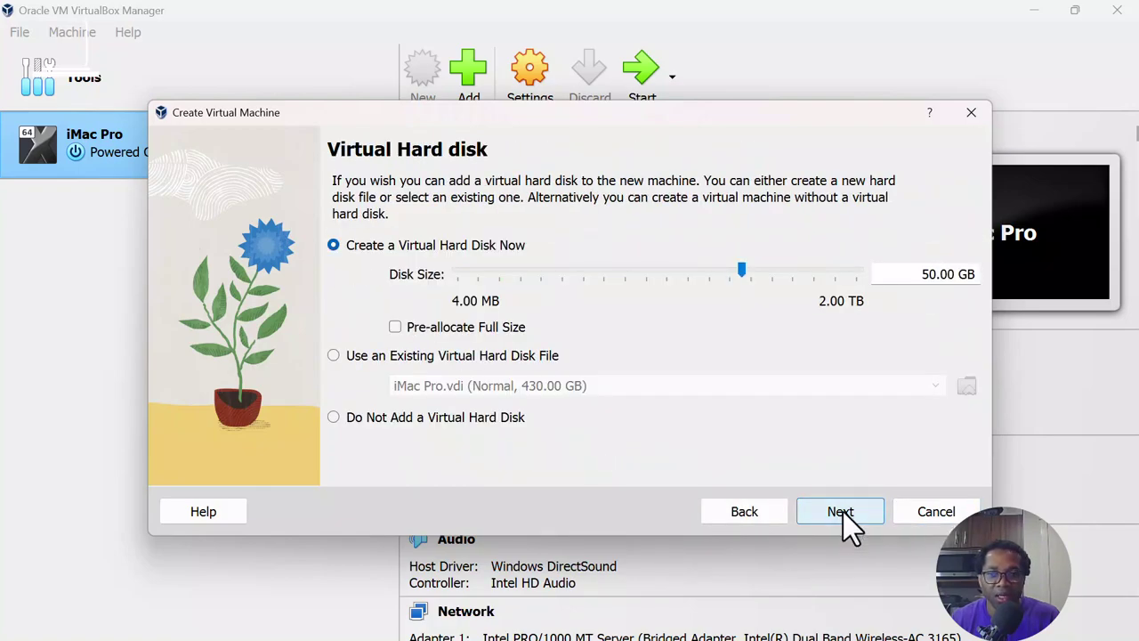
left_click(842, 512)
left_click(843, 512)
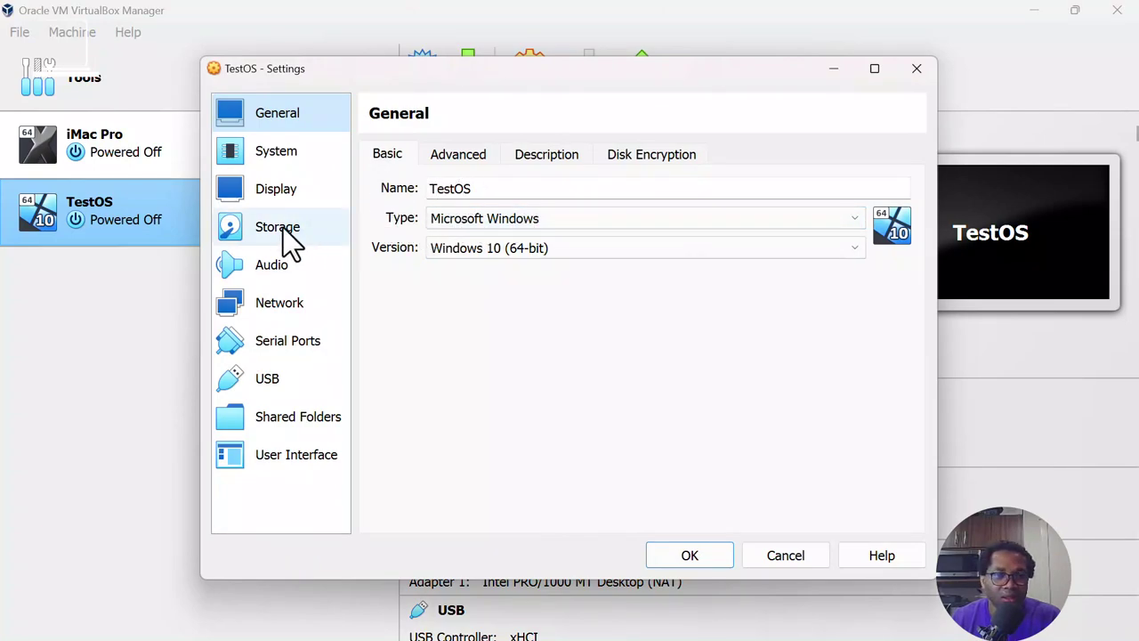
- Set the TPM version to v2.0 in the system settings of TestOS
left_click(305, 156)
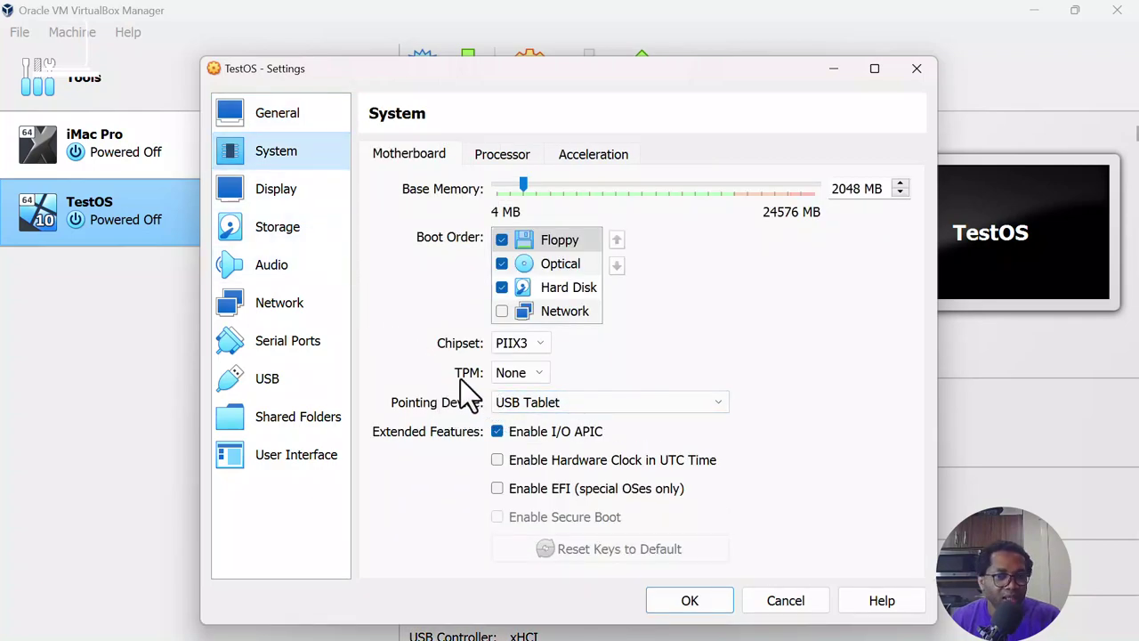
left_click(521, 377)
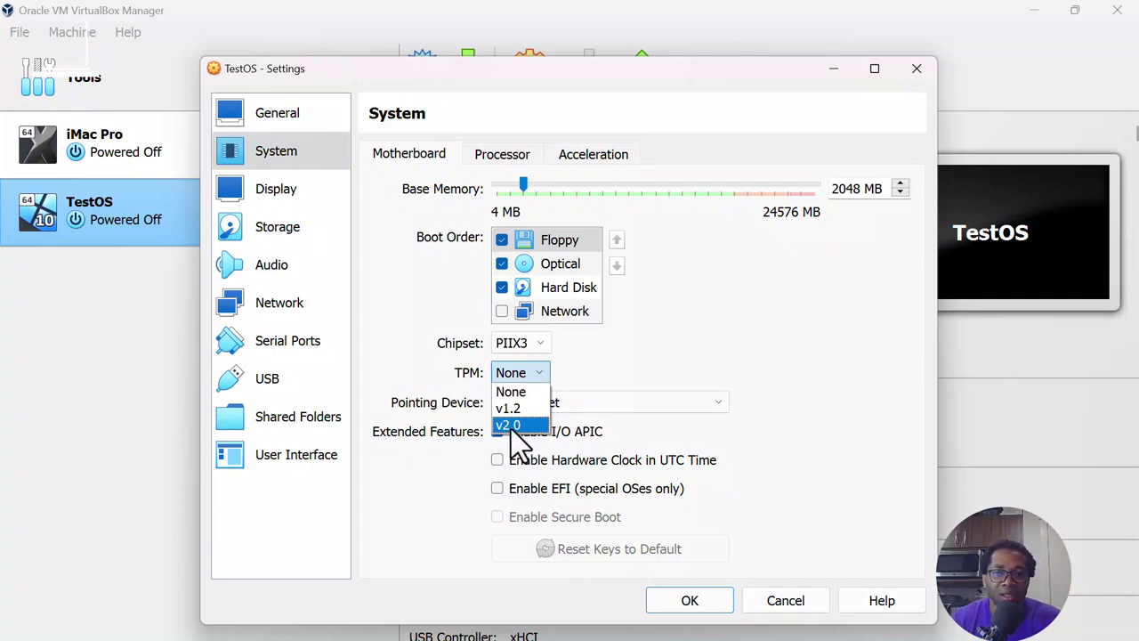
left_click(514, 425)
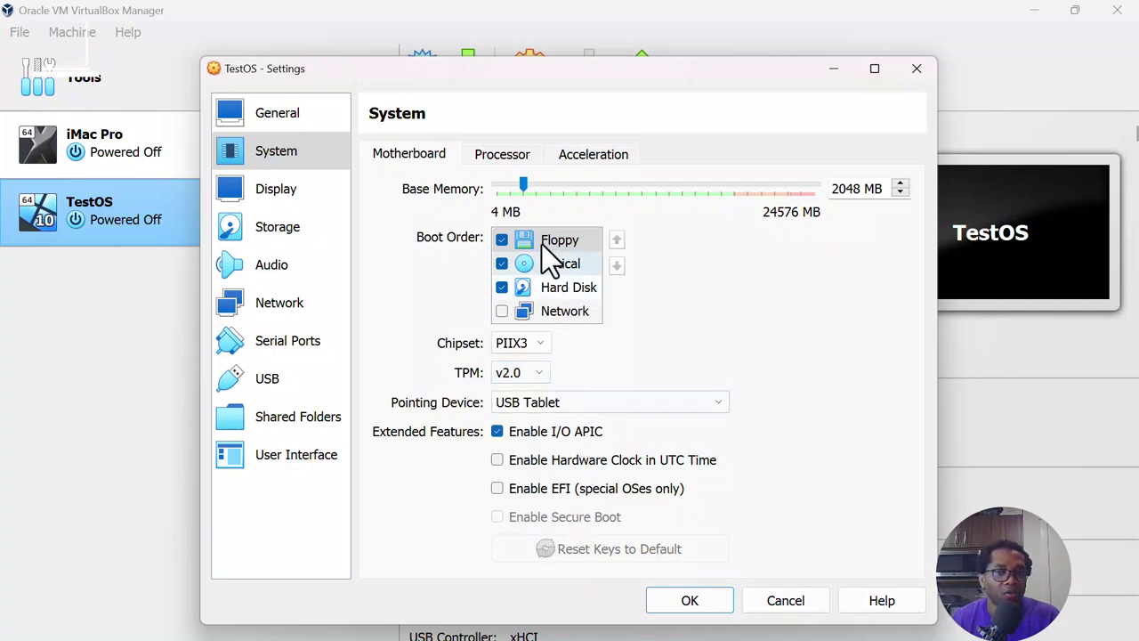
- Look through the display, storage and system settings of TestOS, and close the settings discarding the changes
left_click(297, 197)
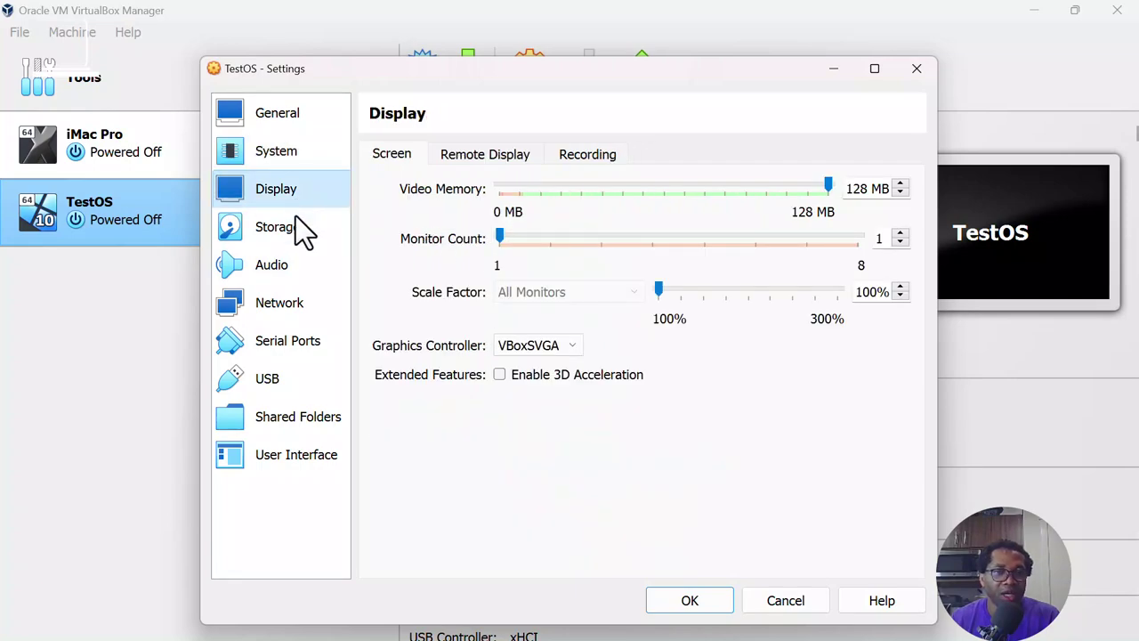
left_click(296, 220)
left_click(300, 168)
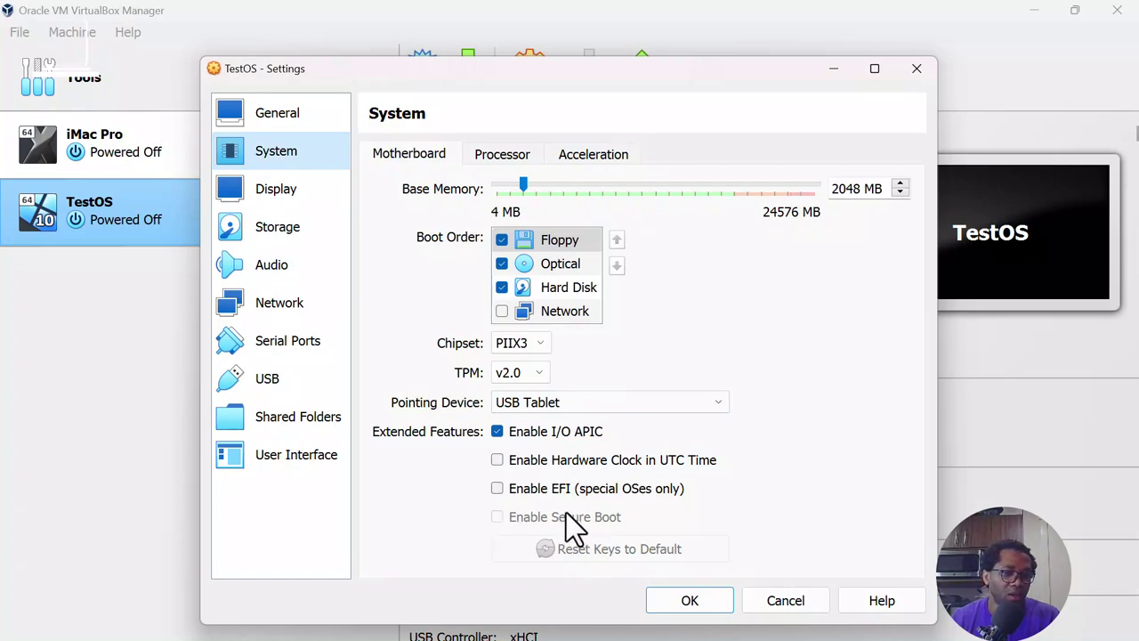
left_click_drag(487, 75, 406, 92)
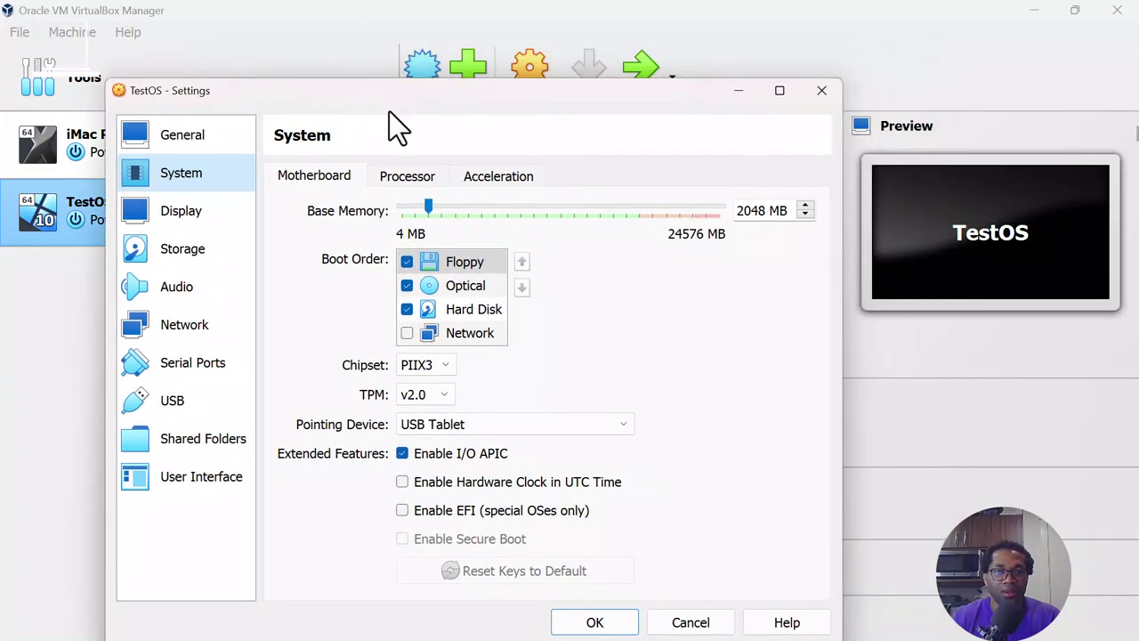
key("Escape")
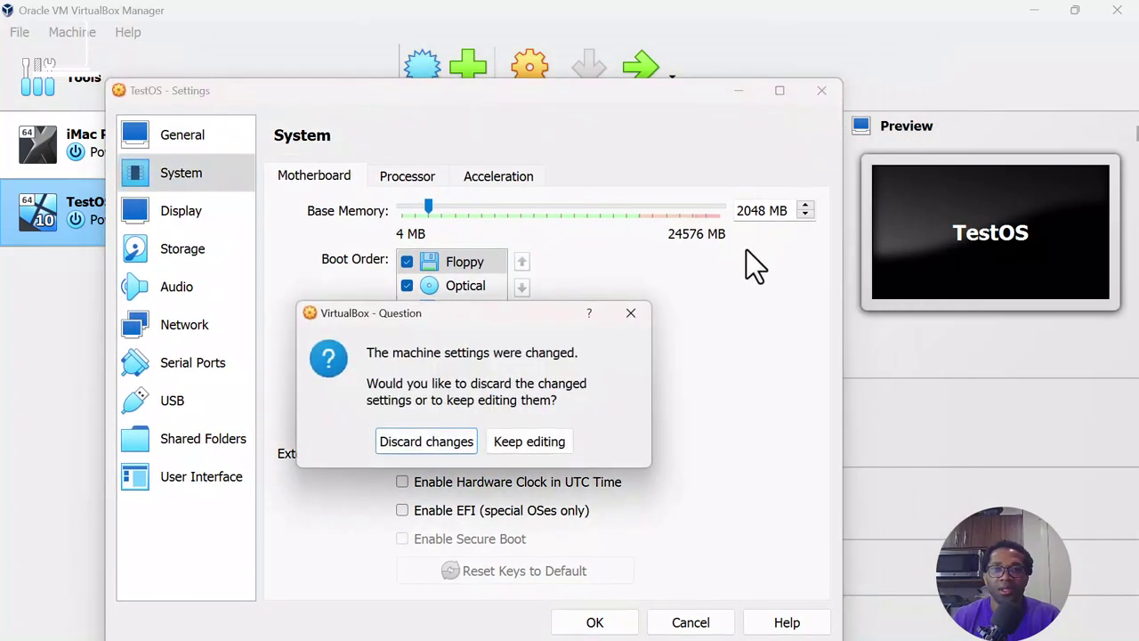
left_click(457, 444)
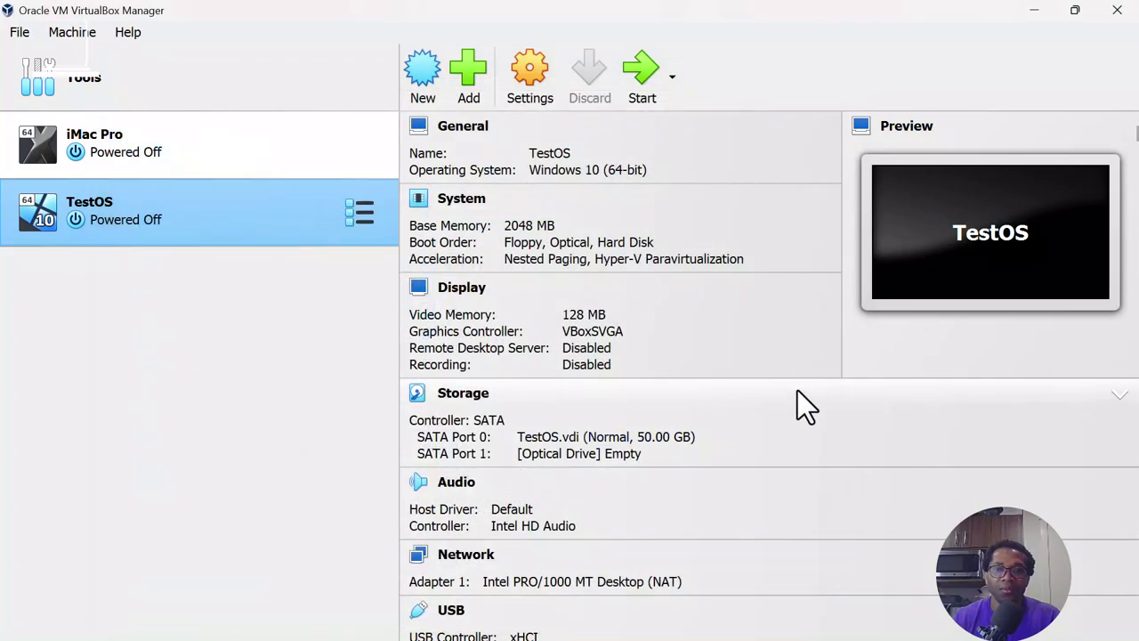